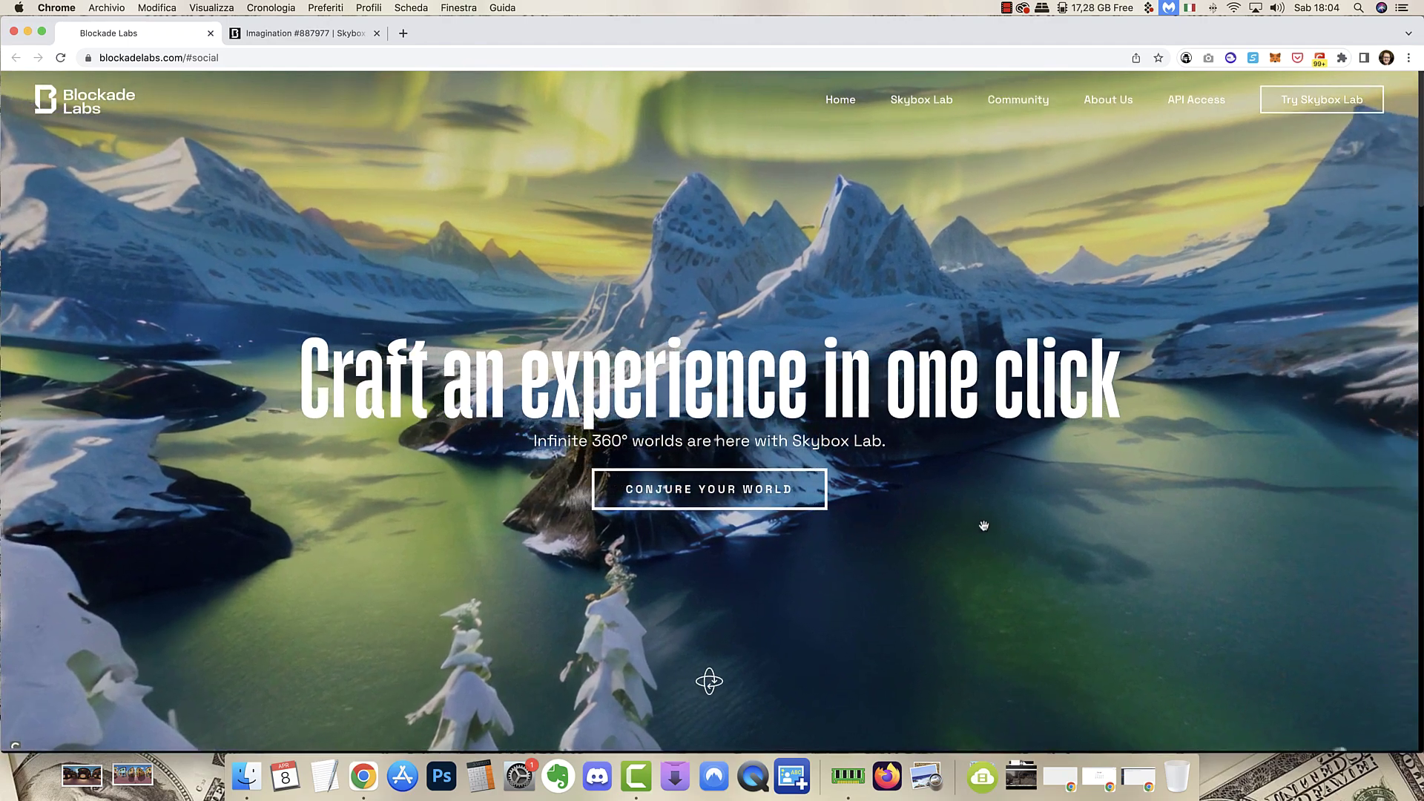
{"action": "scroll", "coordinate": [983, 525], "scroll_direction": "down", "scroll_amount": 5}
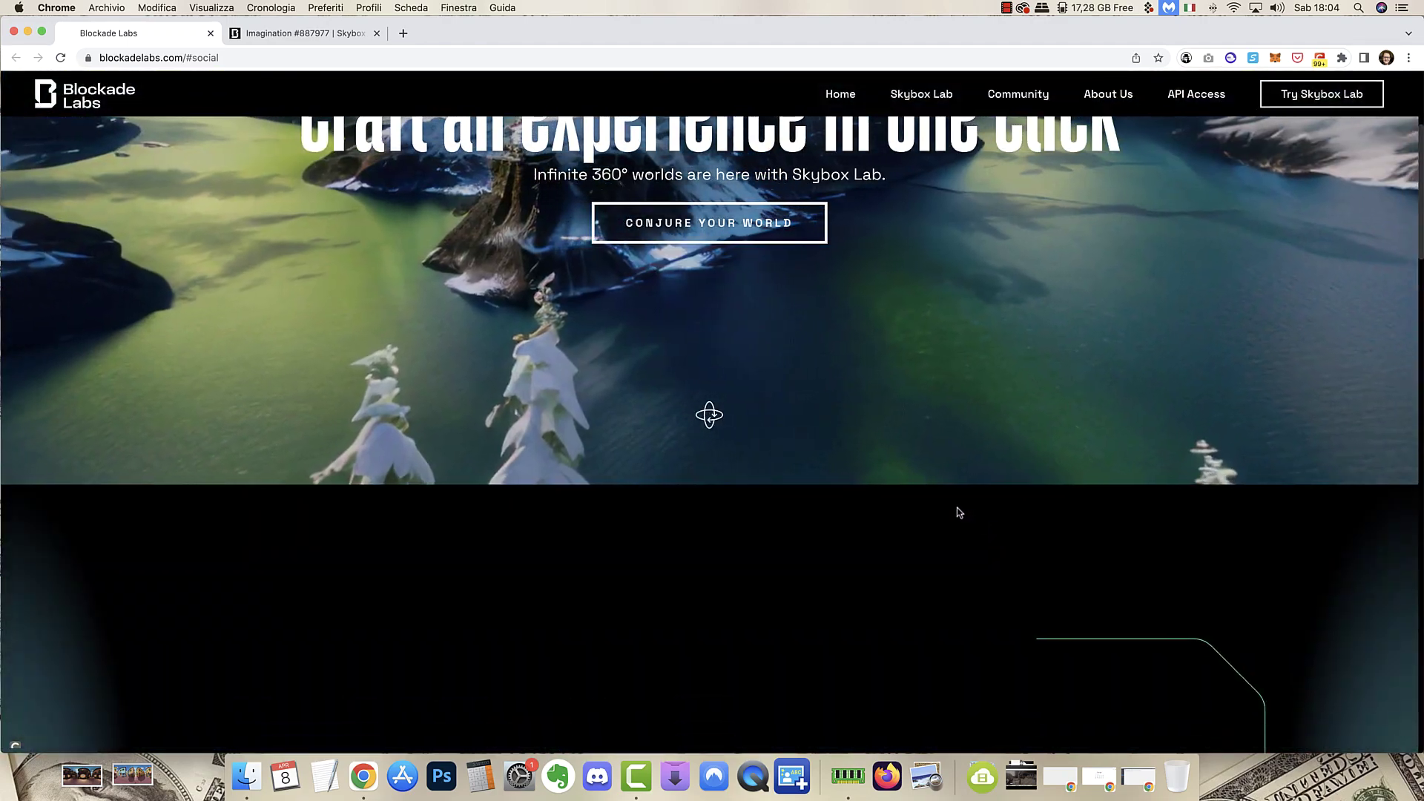
{"action": "scroll", "coordinate": [957, 512], "scroll_direction": "up", "scroll_amount": 5}
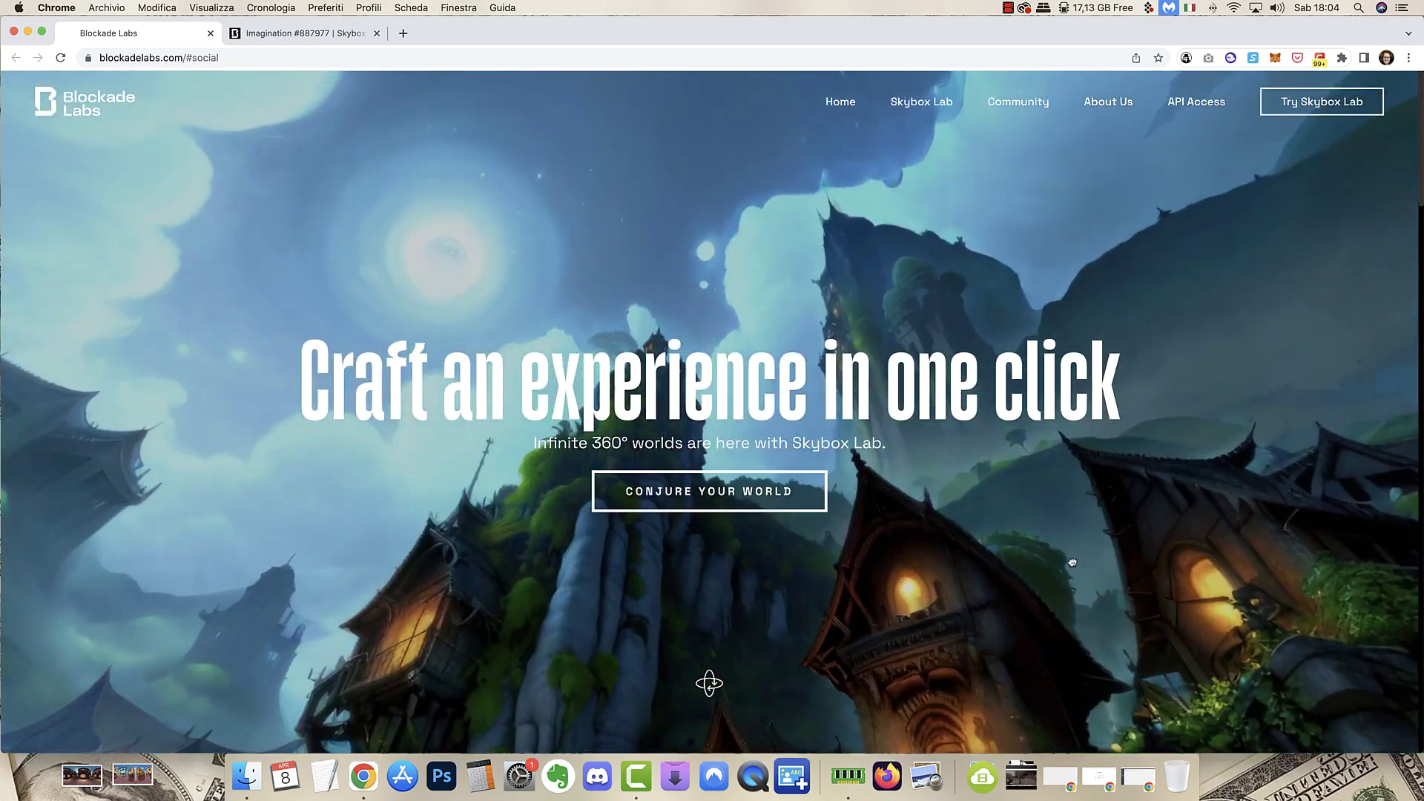
Tilt the homepage's 360° hero panorama down toward the water
{"action": "mouse_move", "coordinate": [1073, 562]}
{"action": "left_mouse_down"}
{"action": "mouse_move", "coordinate": [848, 228]}
{"action": "mouse_move", "coordinate": [38, 375]}
{"action": "mouse_move", "coordinate": [1103, 359]}
{"action": "left_mouse_up"}
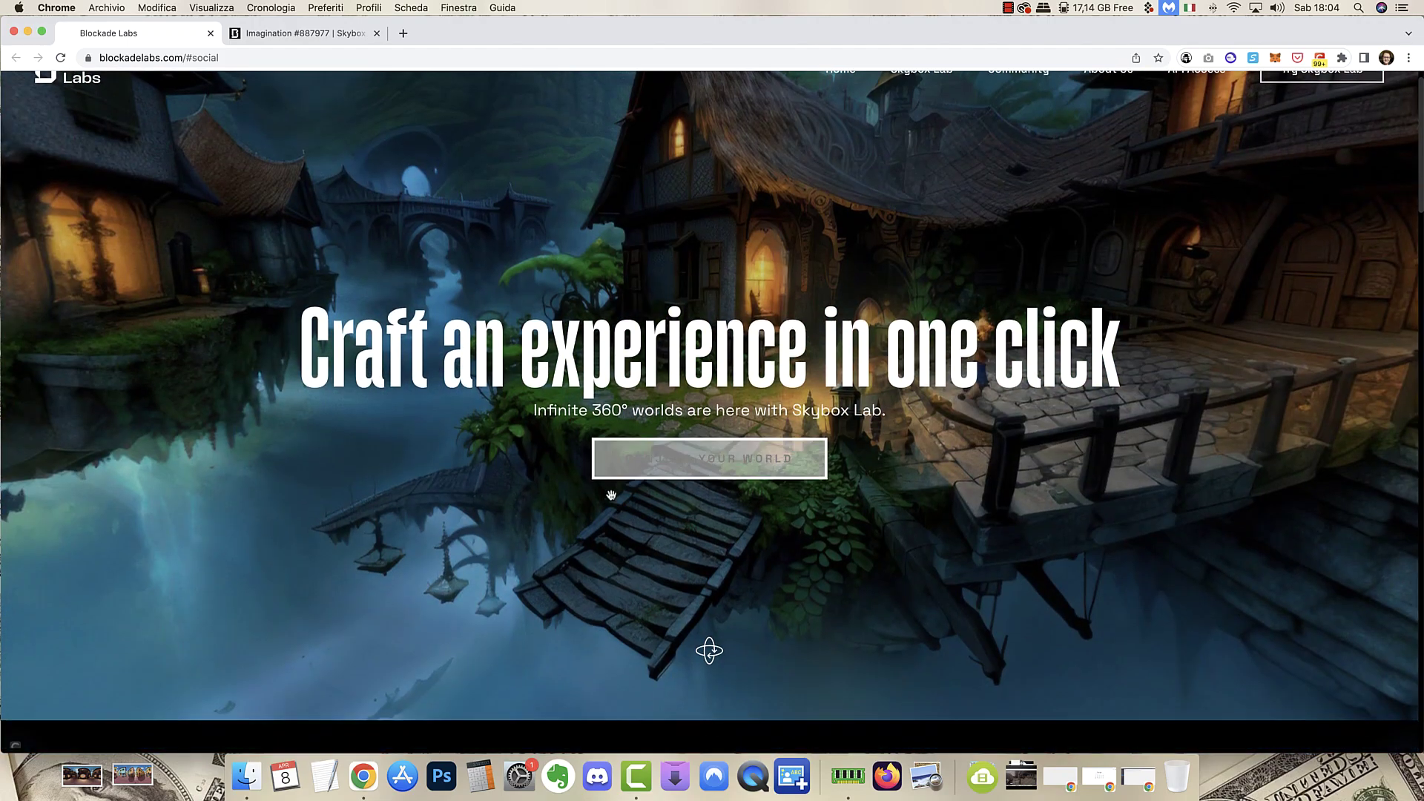
{"action": "scroll", "coordinate": [610, 499], "scroll_direction": "down", "scroll_amount": 10}
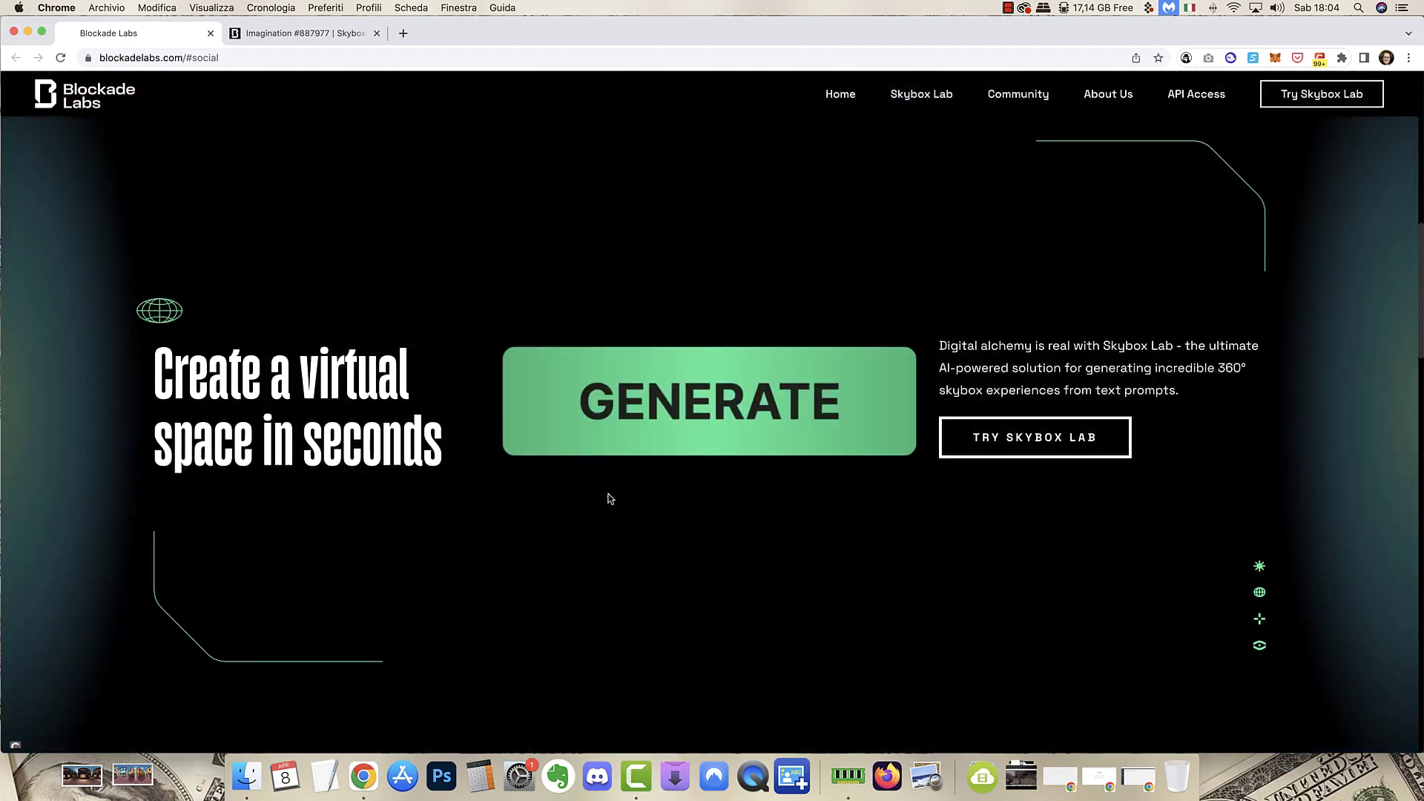
{"action": "scroll", "coordinate": [607, 497], "scroll_direction": "down", "scroll_amount": 1}
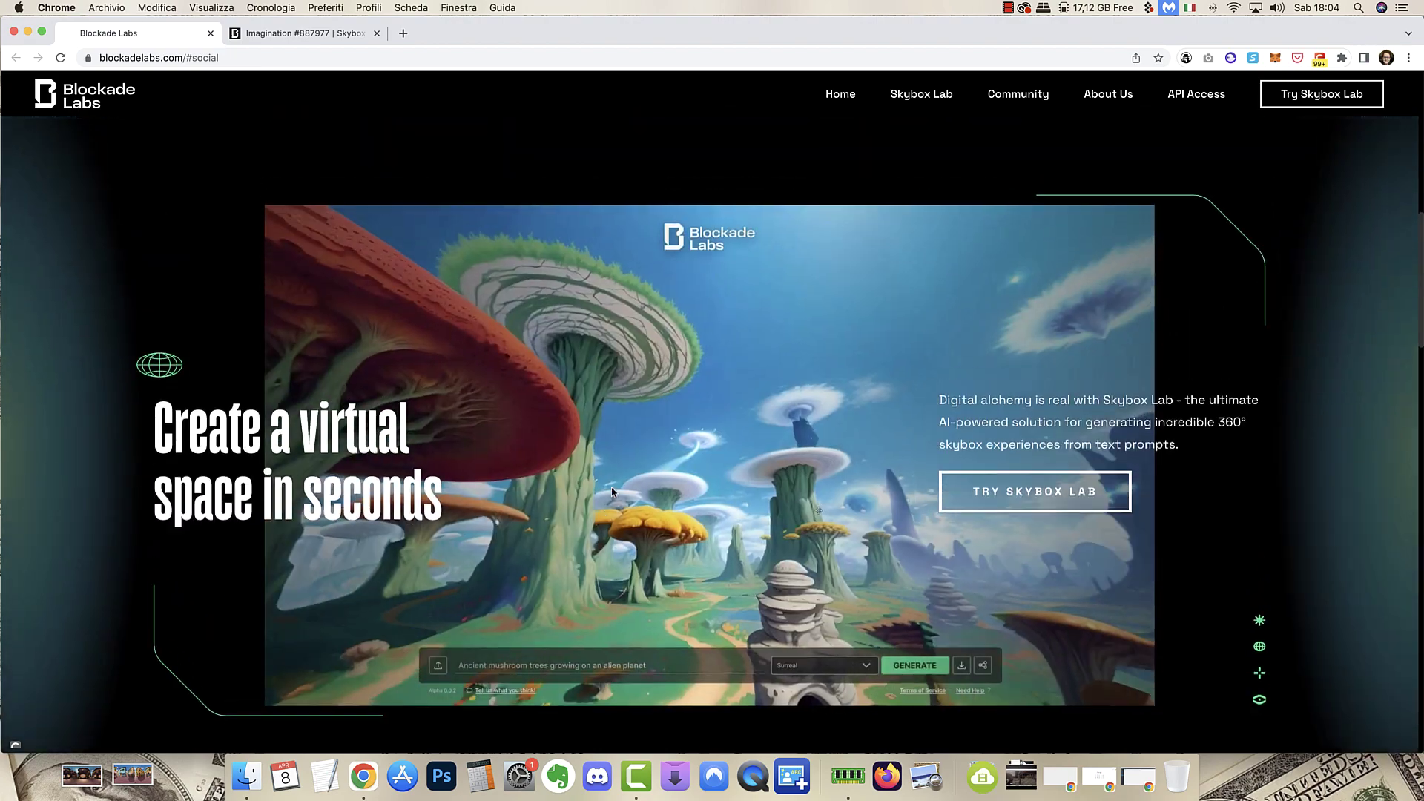
{"action": "scroll", "coordinate": [611, 491], "scroll_direction": "down", "scroll_amount": 4}
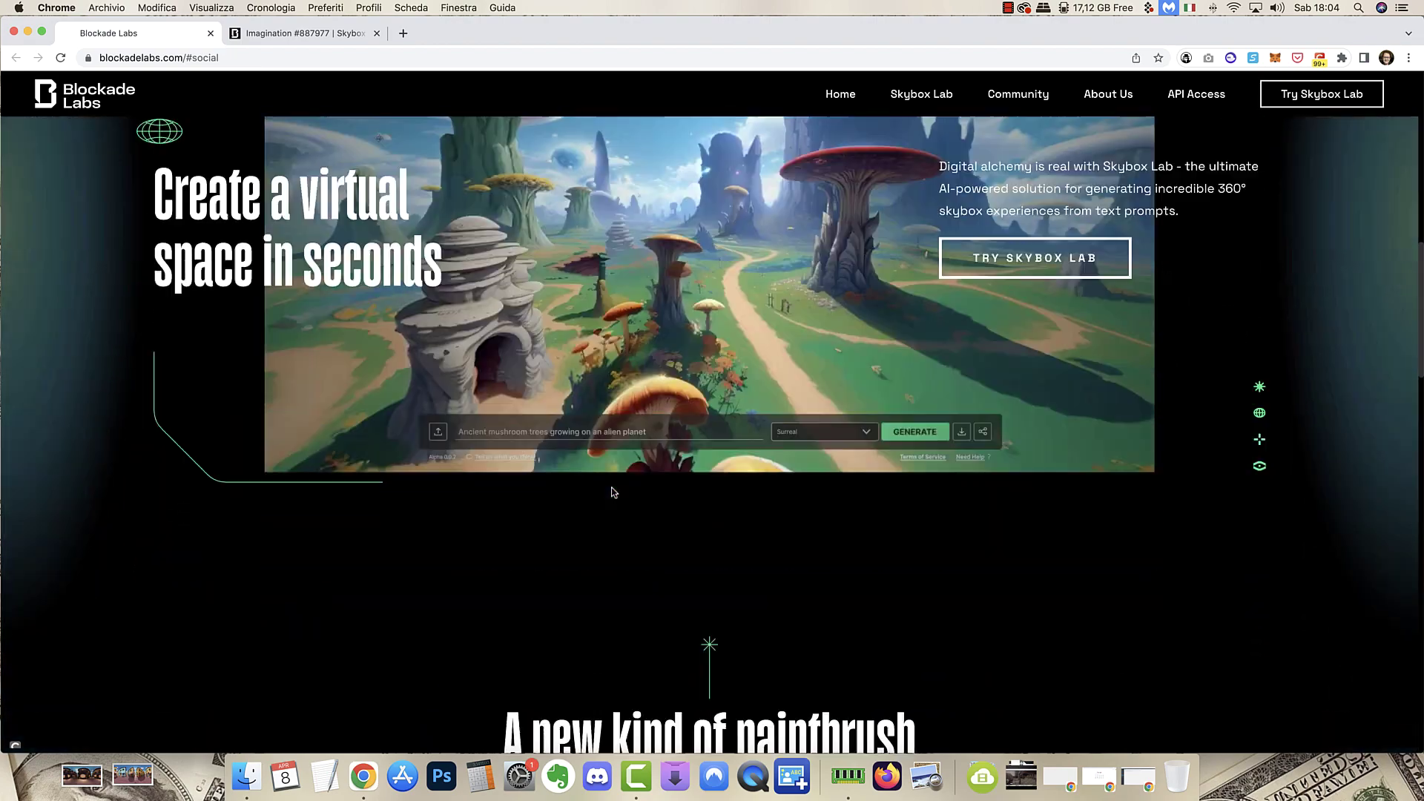
{"action": "scroll", "coordinate": [611, 492], "scroll_direction": "down", "scroll_amount": 4}
{"action": "scroll", "coordinate": [609, 493], "scroll_direction": "down", "scroll_amount": 3}
{"action": "scroll", "coordinate": [610, 492], "scroll_direction": "down", "scroll_amount": 2}
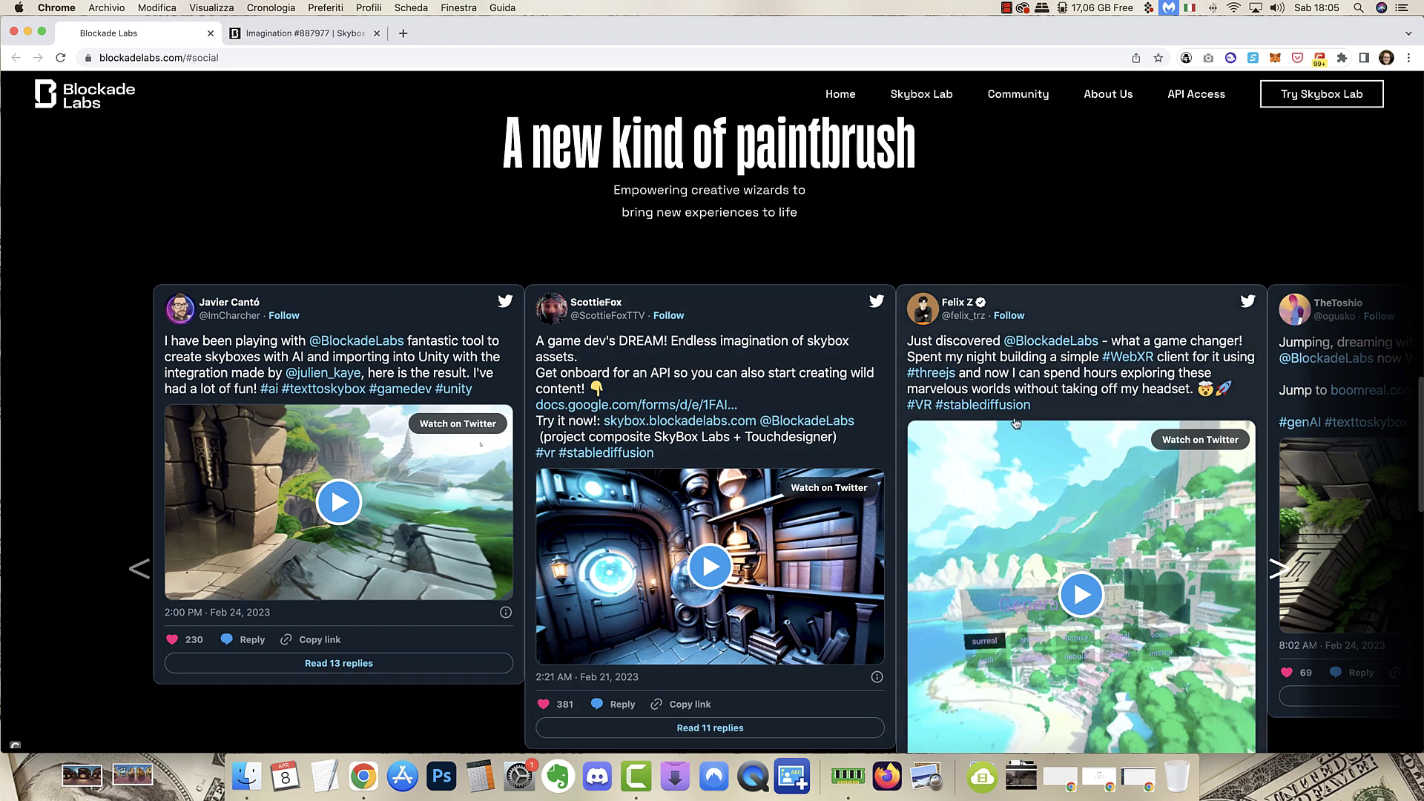
{"action": "scroll", "coordinate": [1014, 424], "scroll_direction": "down", "scroll_amount": 1}
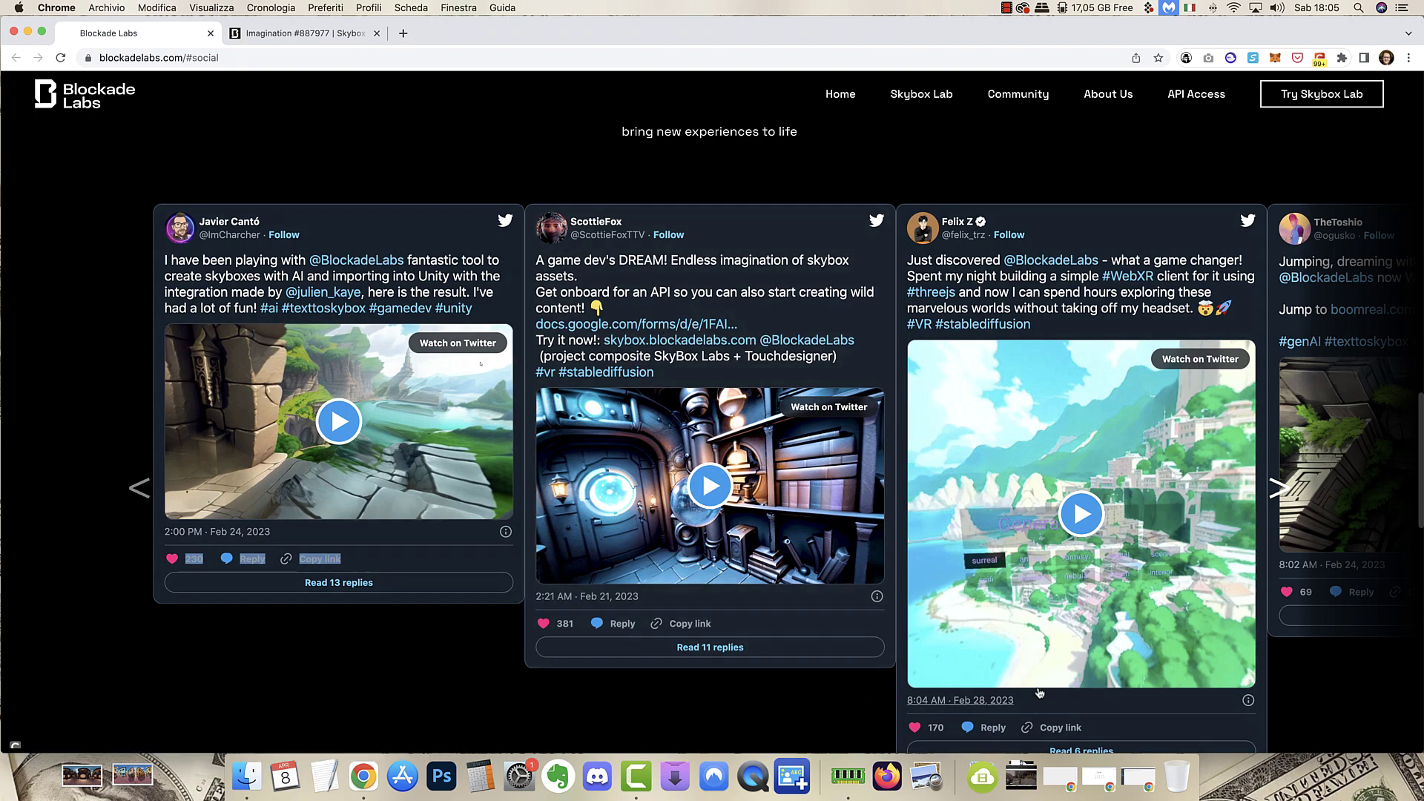
{"action": "scroll", "coordinate": [1095, 576], "scroll_direction": "down", "scroll_amount": 5}
{"action": "scroll", "coordinate": [1302, 500], "scroll_direction": "down", "scroll_amount": 1}
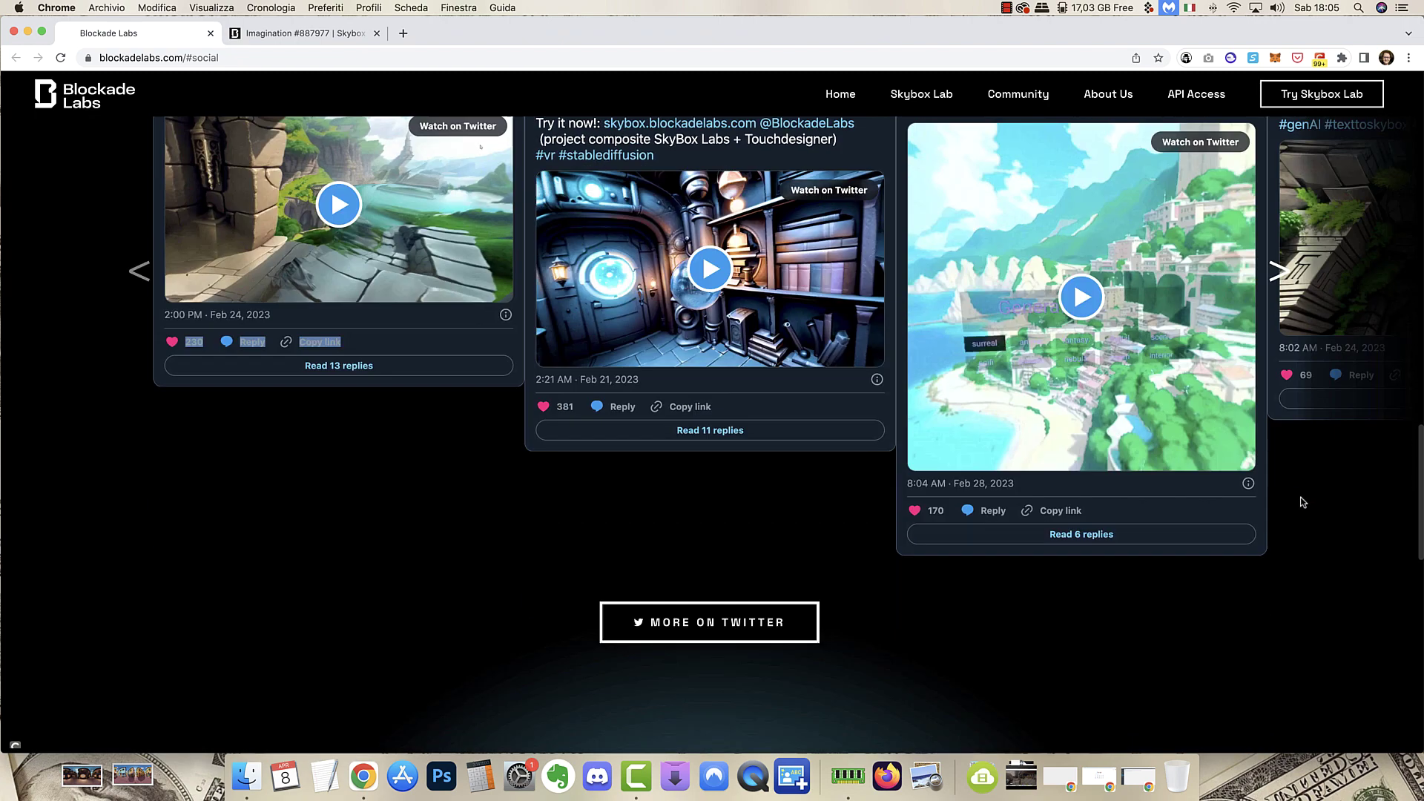
{"action": "scroll", "coordinate": [1302, 503], "scroll_direction": "down", "scroll_amount": 5}
{"action": "scroll", "coordinate": [1302, 503], "scroll_direction": "down", "scroll_amount": 5}
{"action": "scroll", "coordinate": [778, 649], "scroll_direction": "up", "scroll_amount": 1}
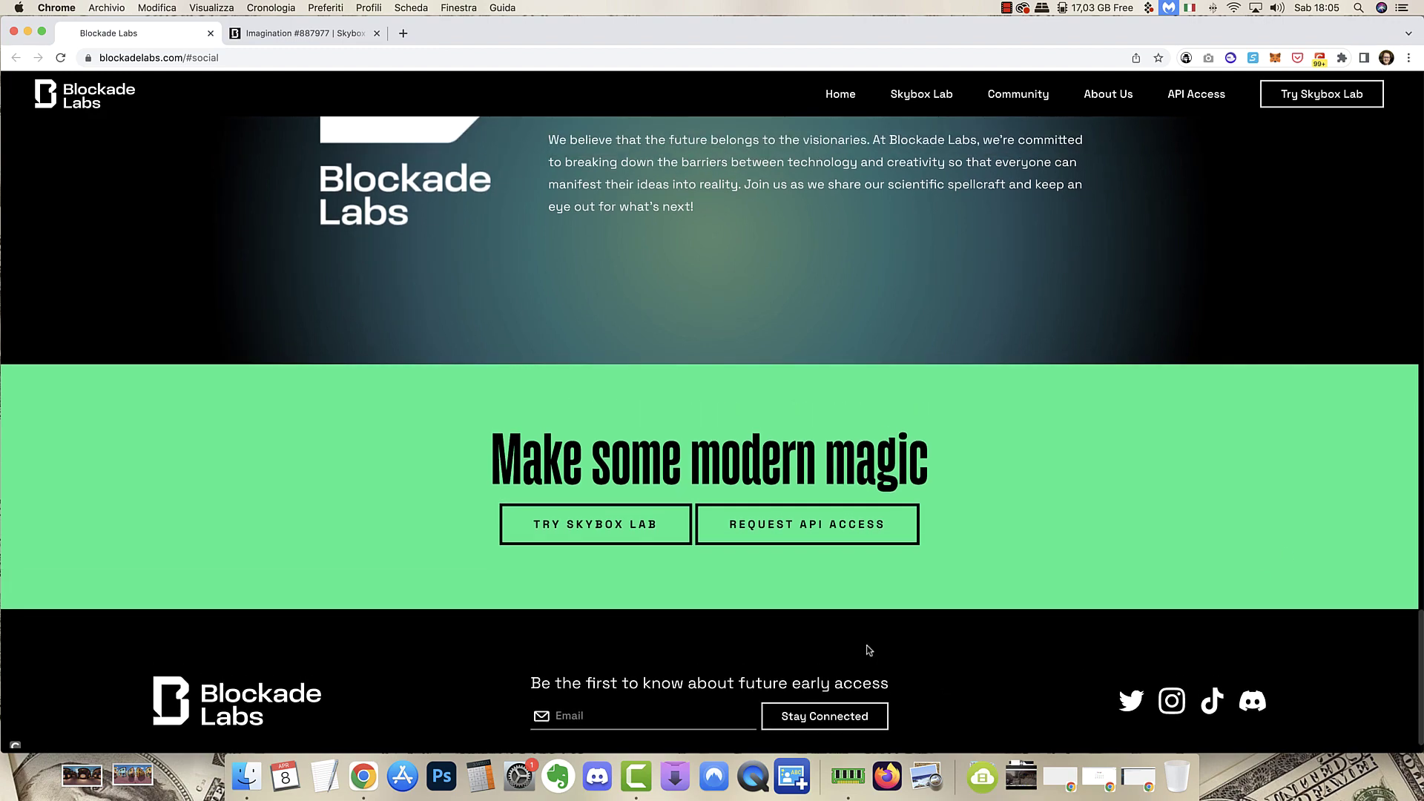
{"action": "scroll", "coordinate": [866, 645], "scroll_direction": "up", "scroll_amount": 2}
{"action": "scroll", "coordinate": [867, 646], "scroll_direction": "down", "scroll_amount": 2}
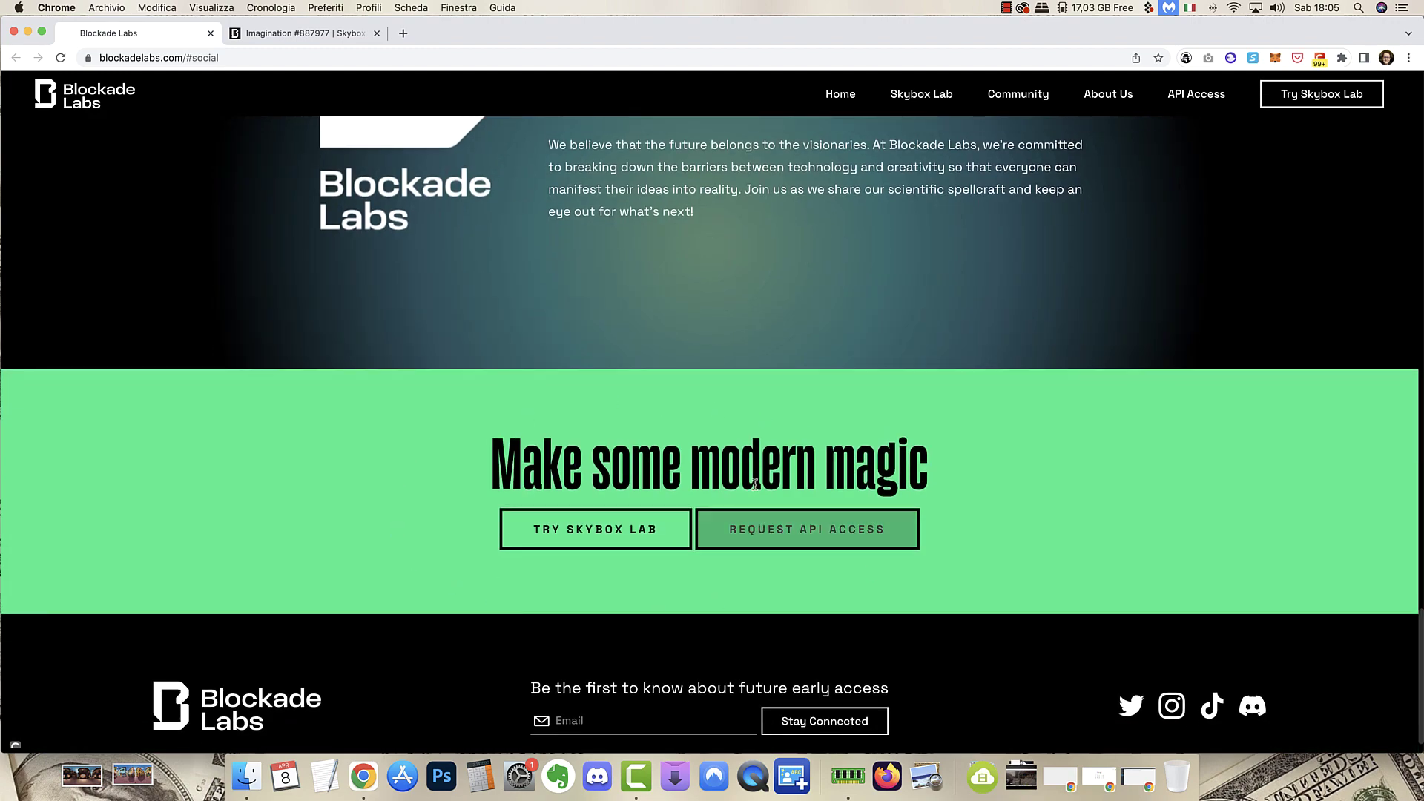
{"action": "scroll", "coordinate": [903, 577], "scroll_direction": "up", "scroll_amount": 20}
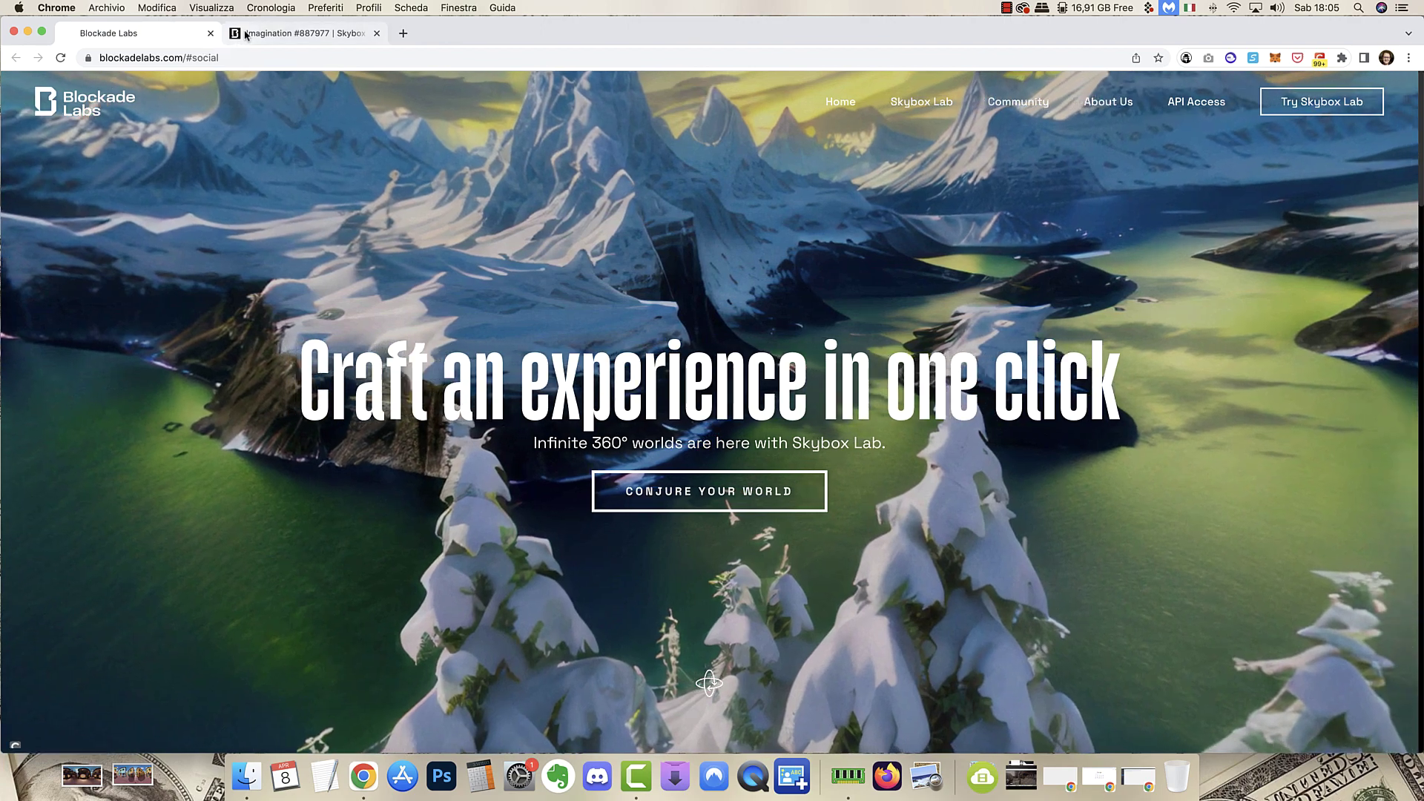
Switch to the Imagination skybox tab and look around the village street, sea, balloons and castle
{"action": "left_click", "coordinate": [1310, 113]}
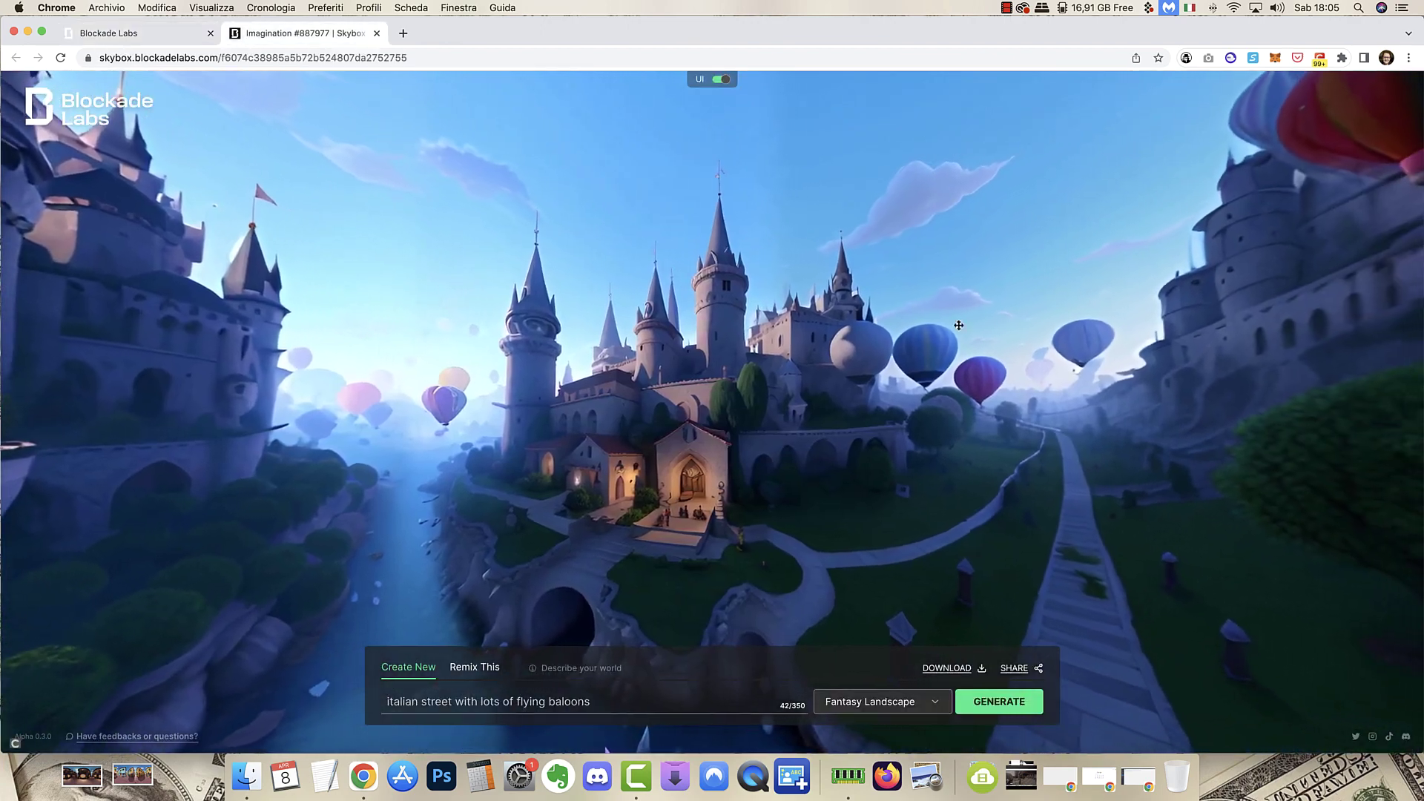
{"action": "left_click_drag", "start_coordinate": [941, 159], "coordinate": [286, 416]}
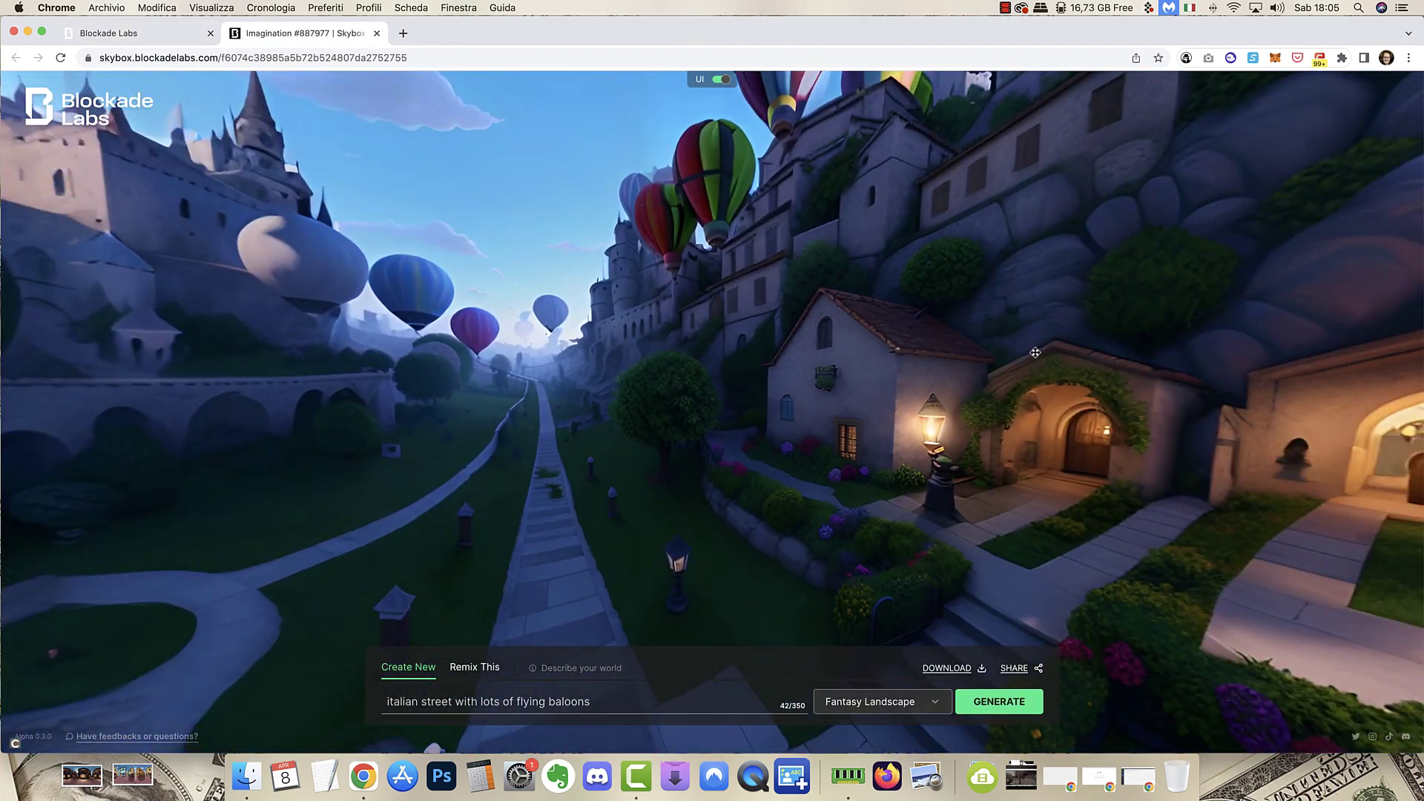
{"action": "left_click_drag", "start_coordinate": [1035, 353], "coordinate": [469, 487]}
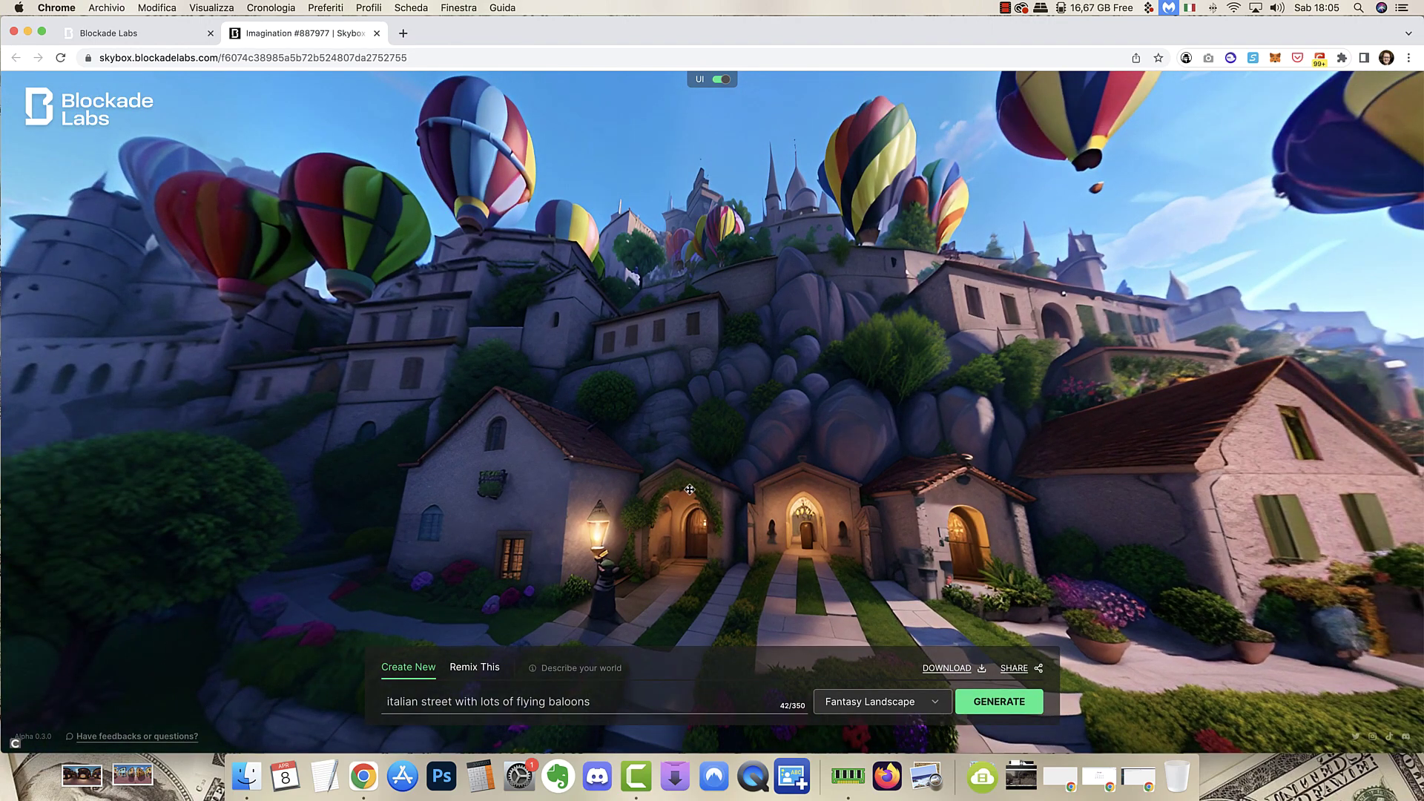
{"action": "left_click_drag", "start_coordinate": [1245, 503], "coordinate": [624, 408]}
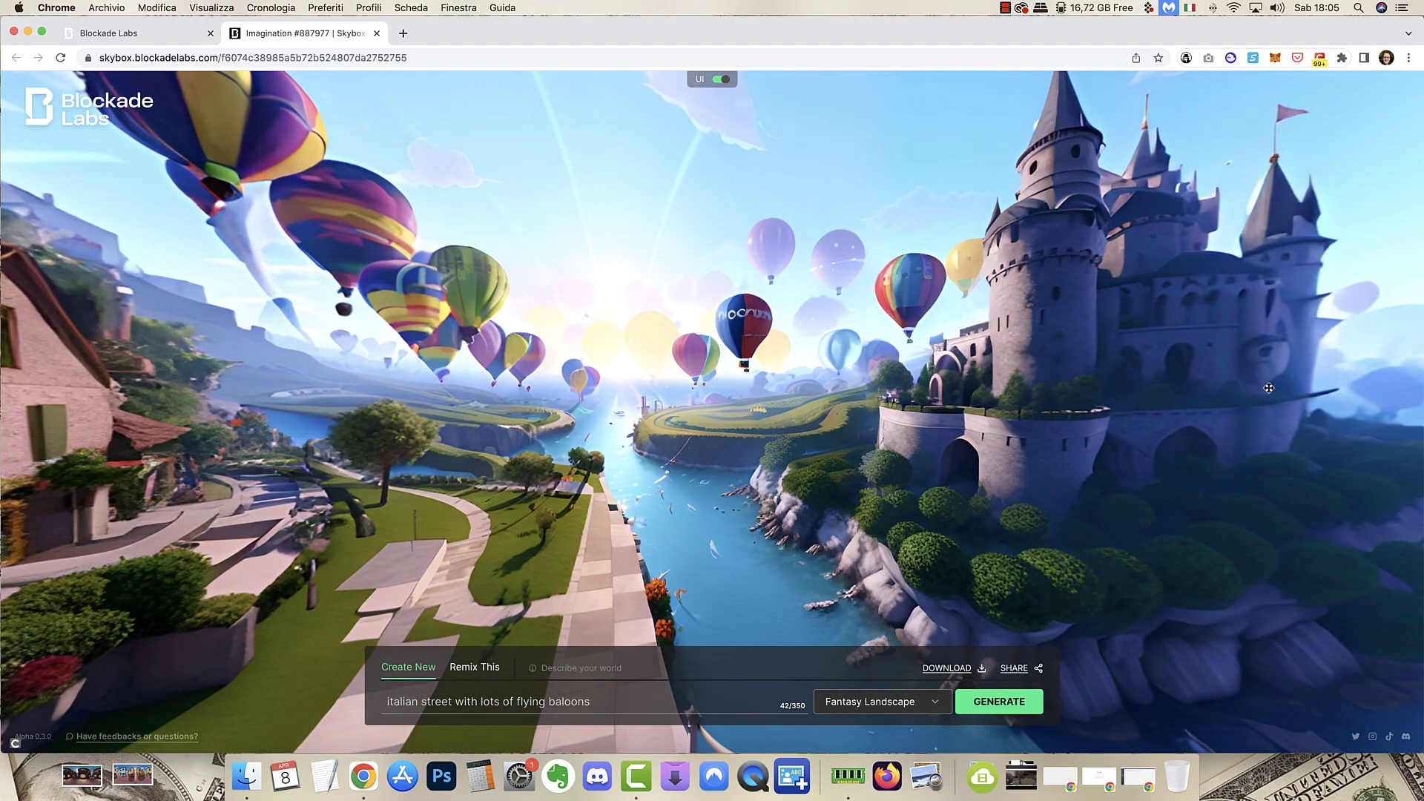
{"action": "left_click_drag", "start_coordinate": [1268, 388], "coordinate": [951, 324]}
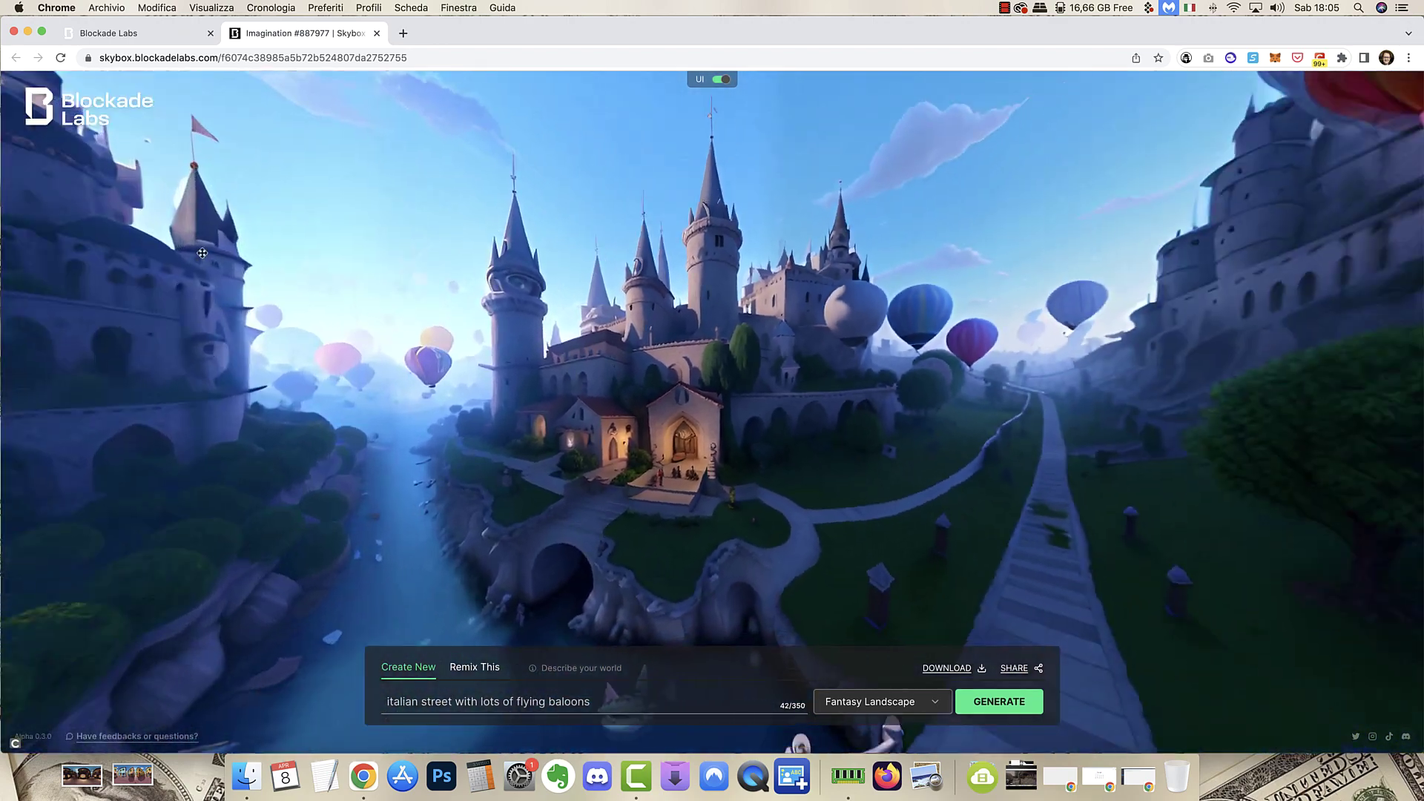
{"action": "left_click_drag", "start_coordinate": [202, 253], "coordinate": [3, 245]}
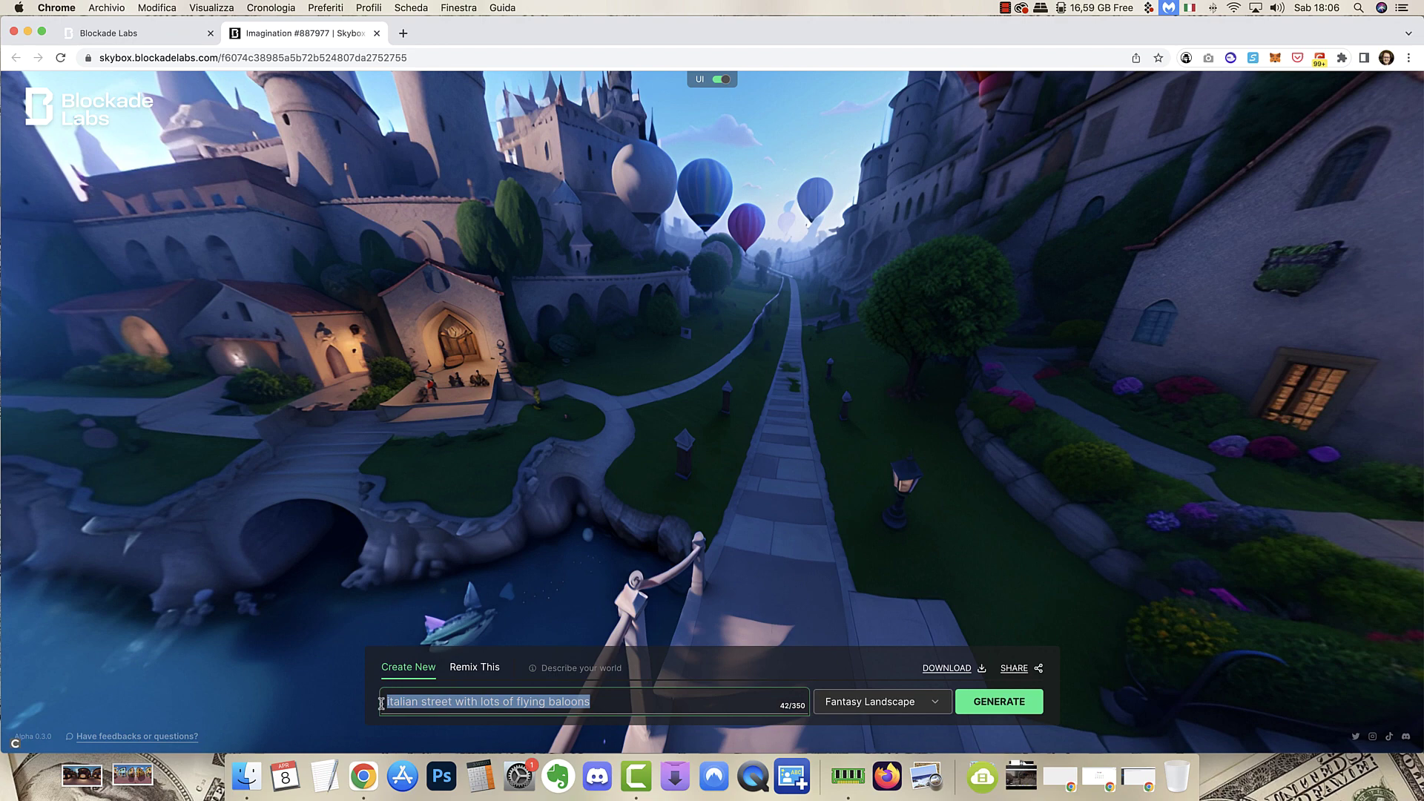
{"action": "left_click", "coordinate": [875, 703]}
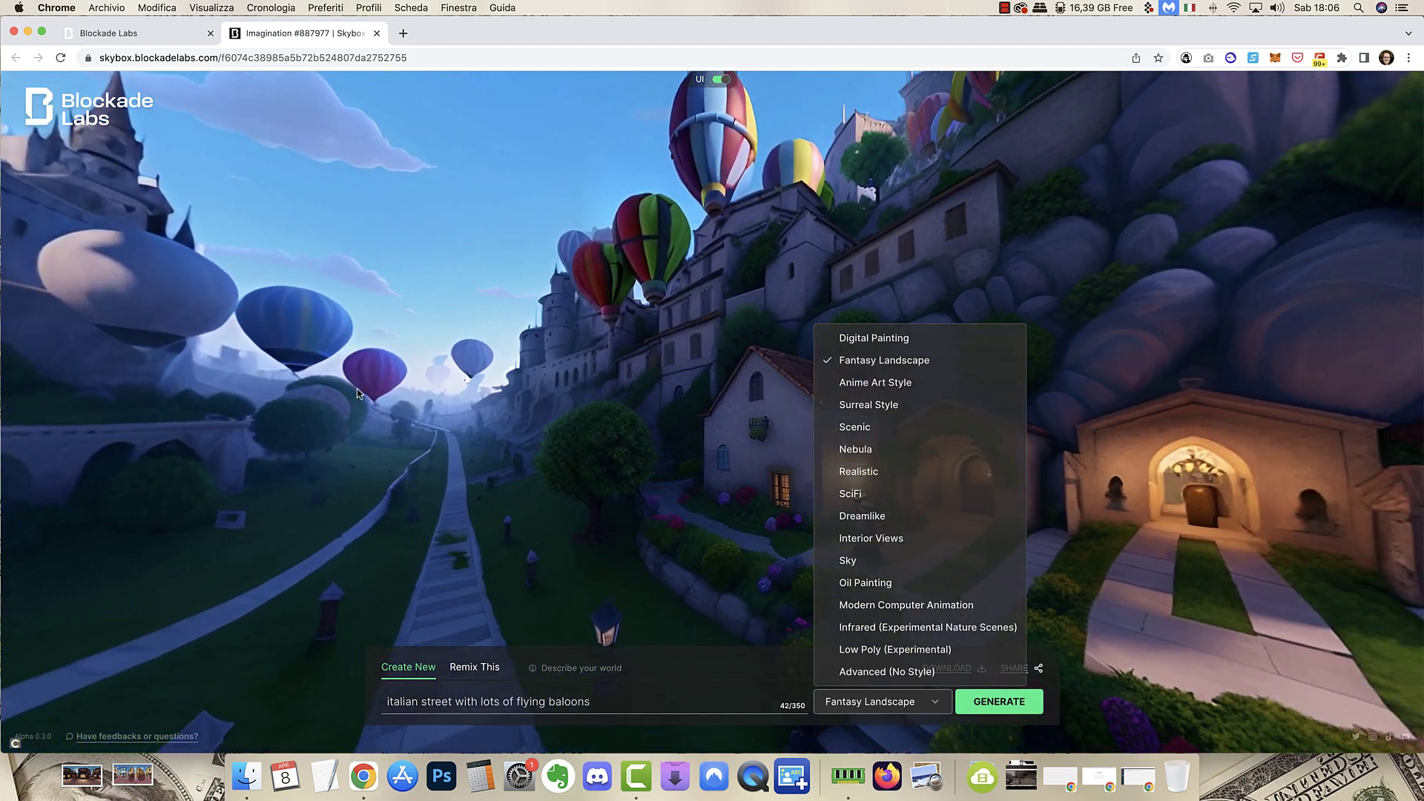
{"action": "left_click", "coordinate": [370, 396]}
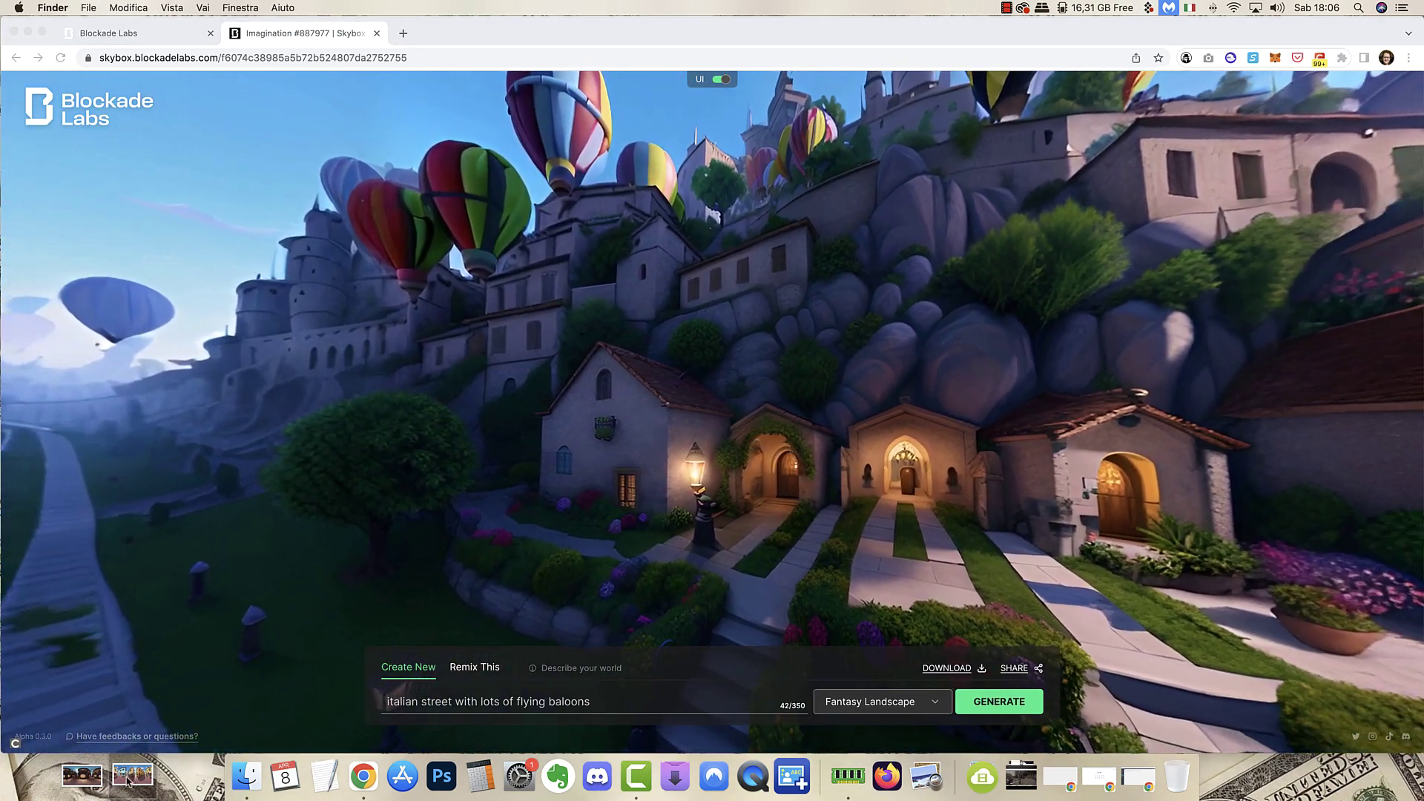
{"action": "left_click", "coordinate": [131, 775]}
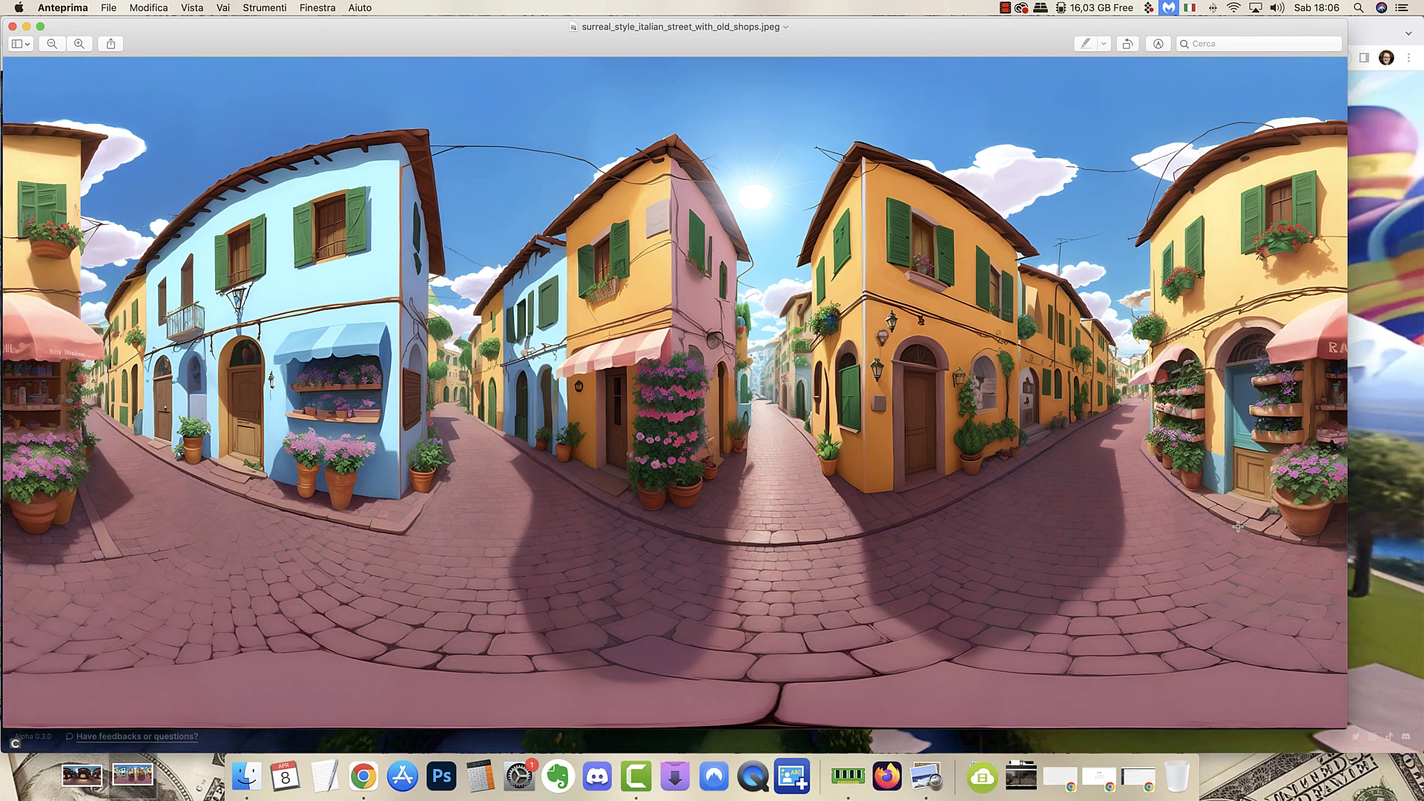
{"action": "key", "text": "super+w"}
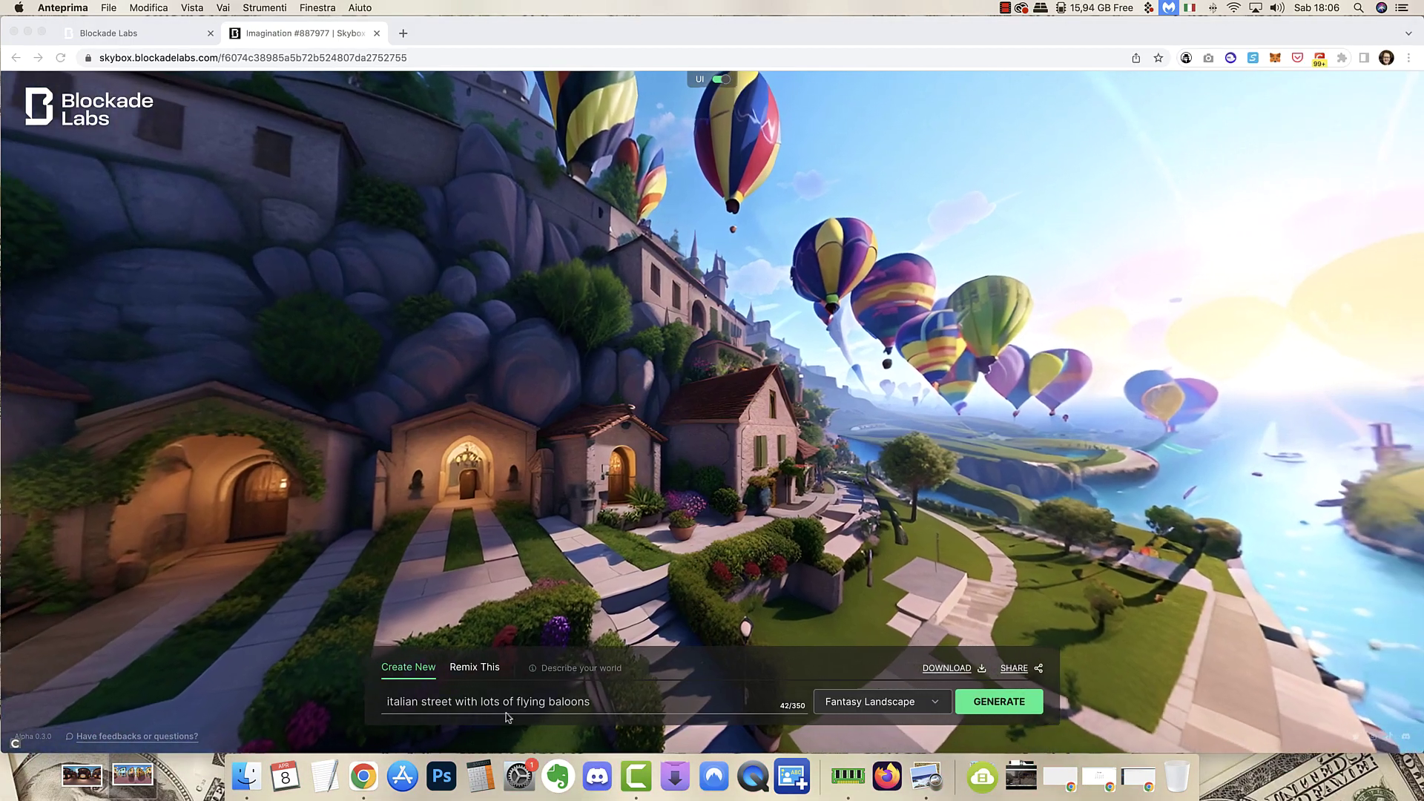
{"action": "double_click", "coordinate": [489, 702]}
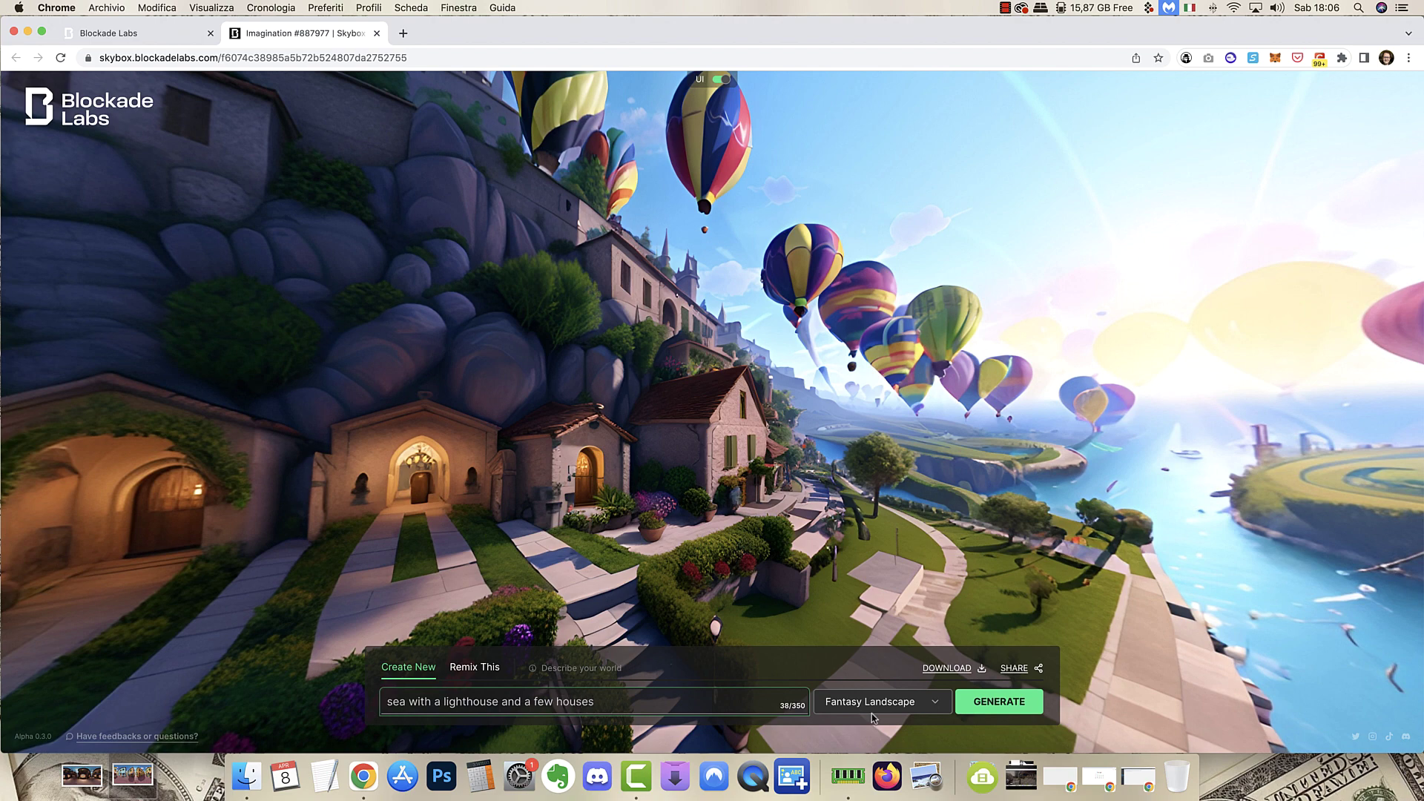
Check the style list, keep Fantasy Landscape, and turn the view while the lighthouse skybox generates
{"action": "left_click", "coordinate": [919, 710]}
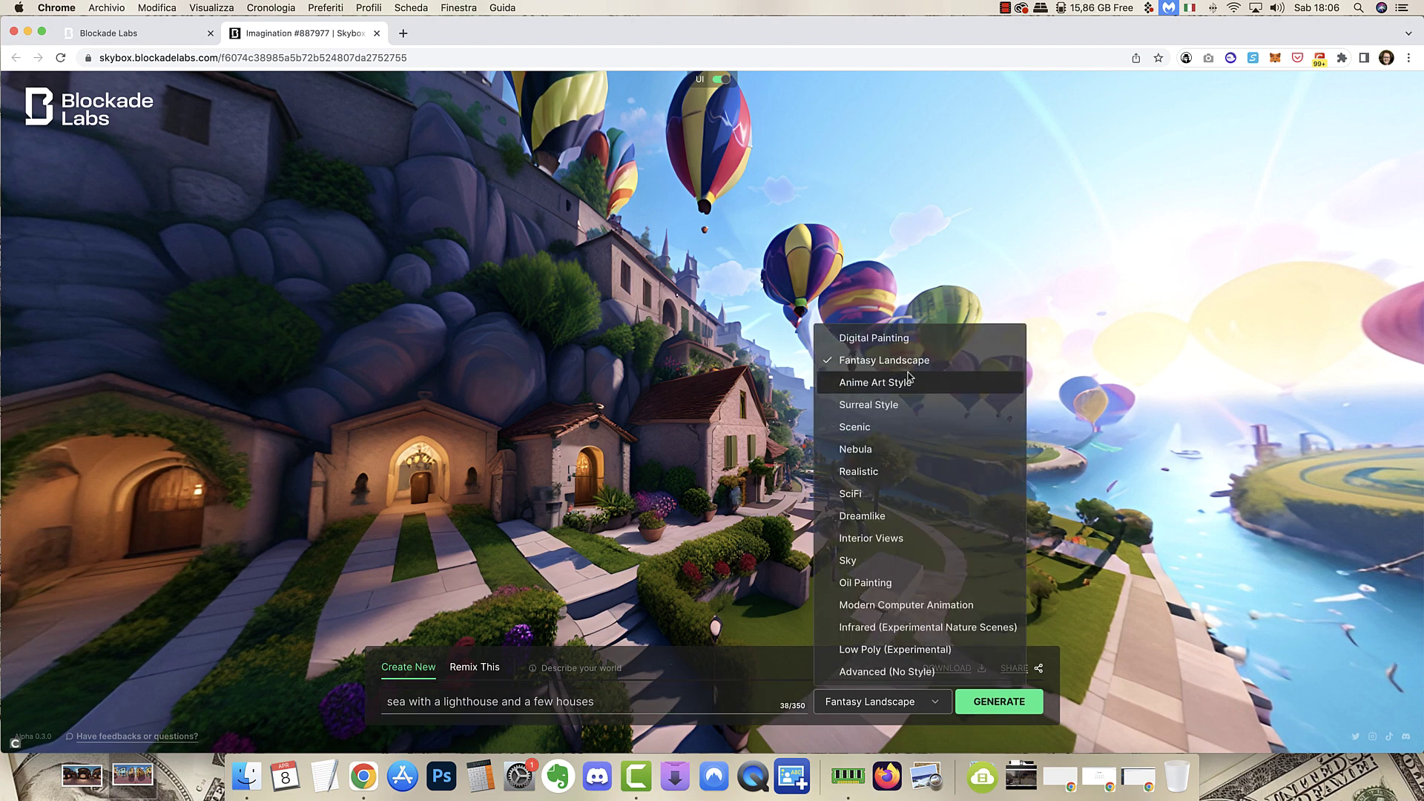
{"action": "left_click", "coordinate": [1040, 703]}
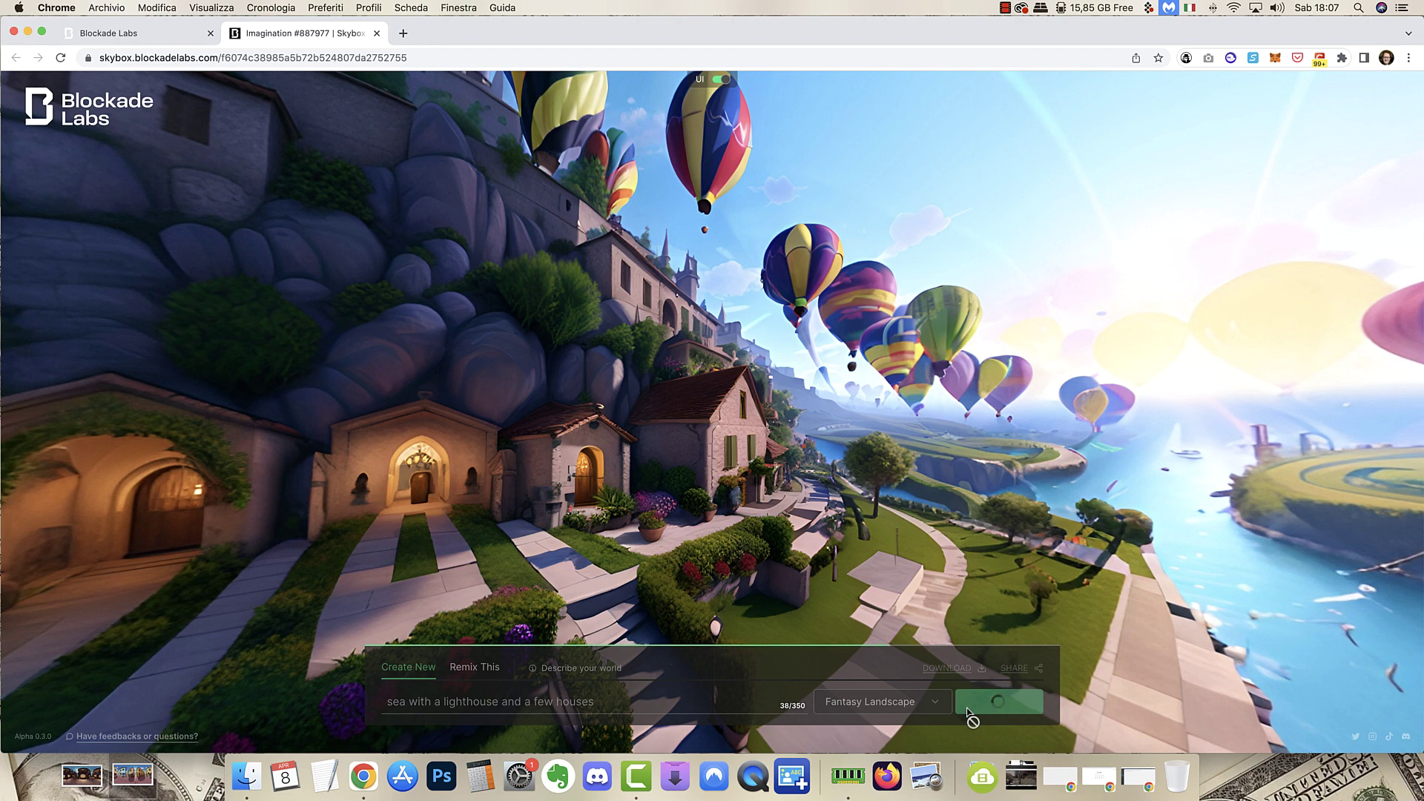
{"action": "left_click_drag", "start_coordinate": [418, 457], "coordinate": [1258, 562]}
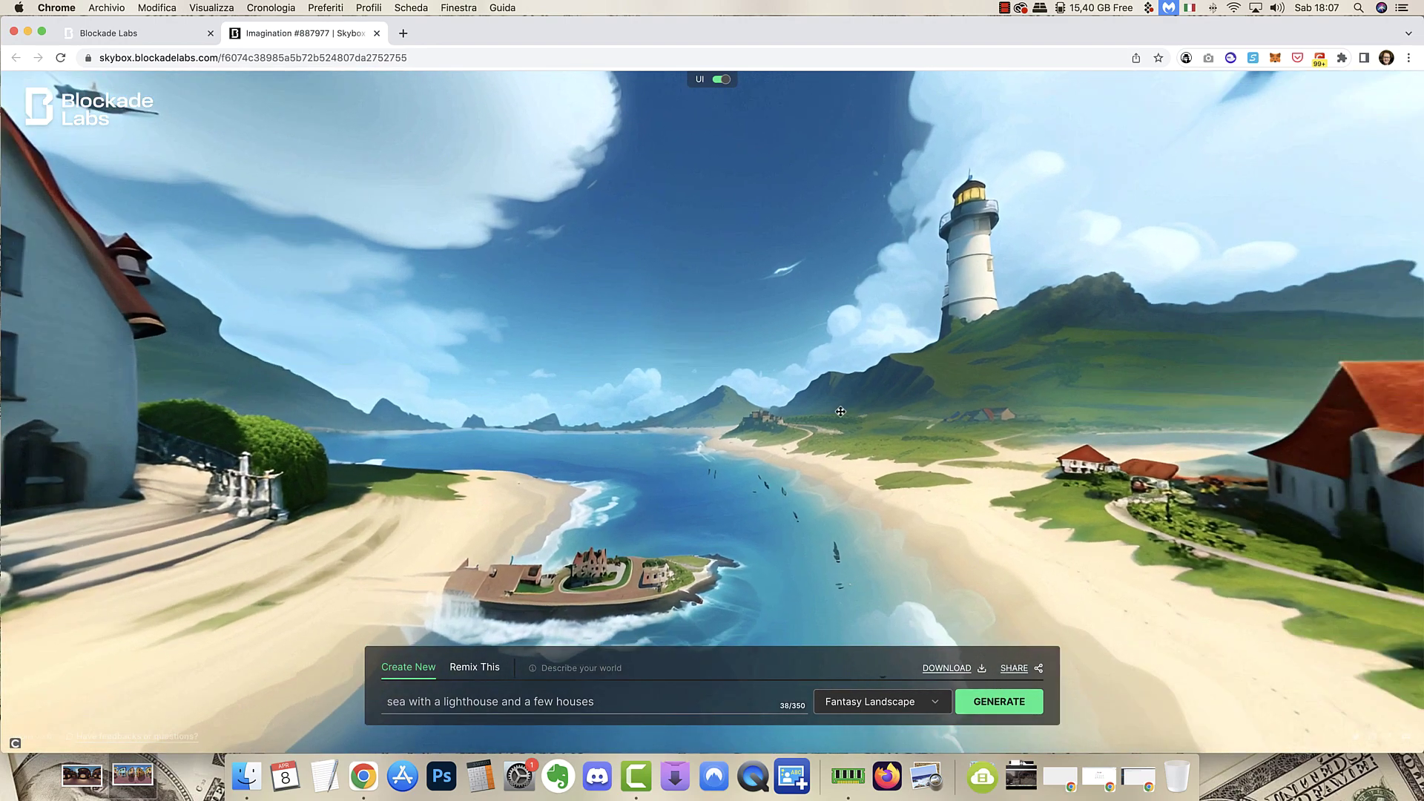
{"action": "left_click_drag", "start_coordinate": [840, 412], "coordinate": [694, 184]}
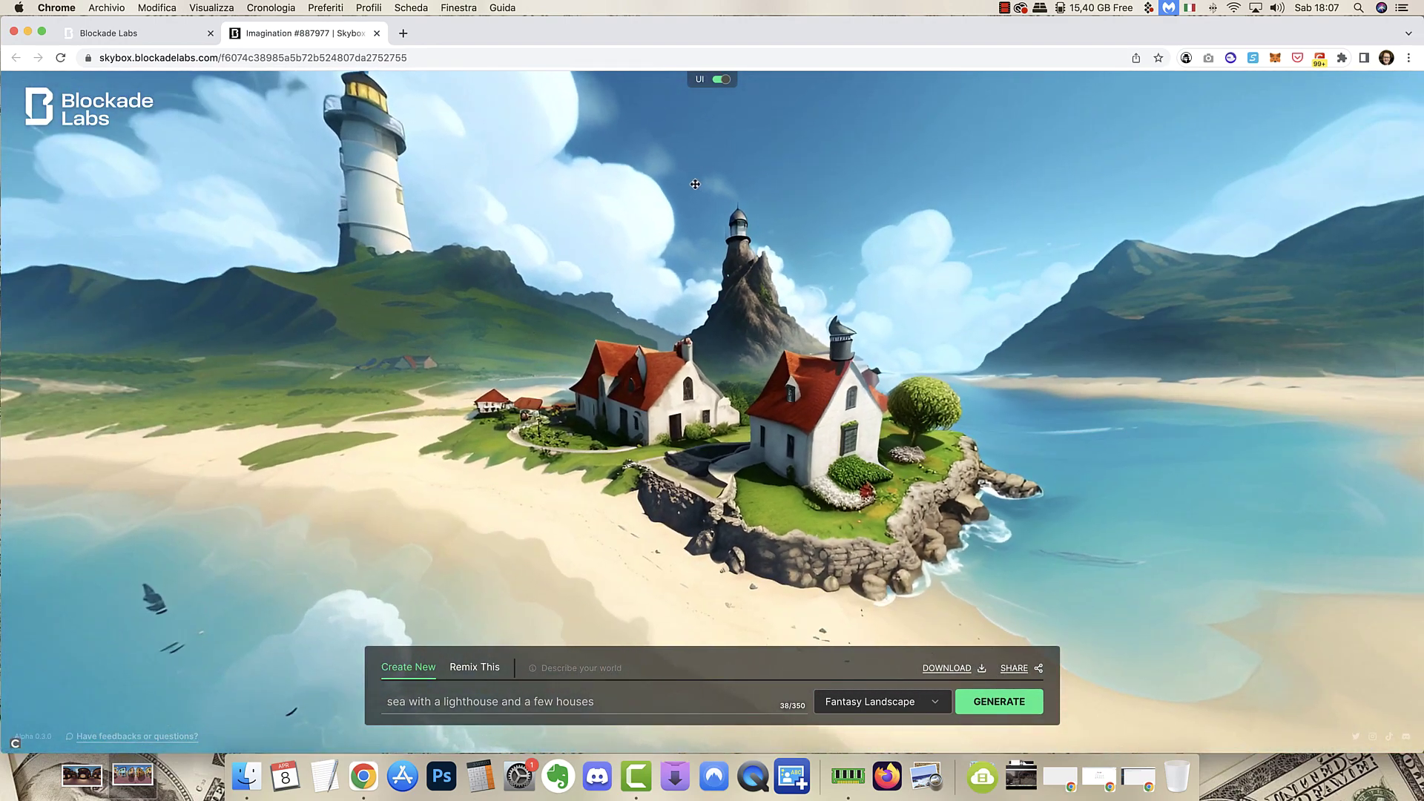
{"action": "left_click_drag", "start_coordinate": [695, 183], "coordinate": [673, 254]}
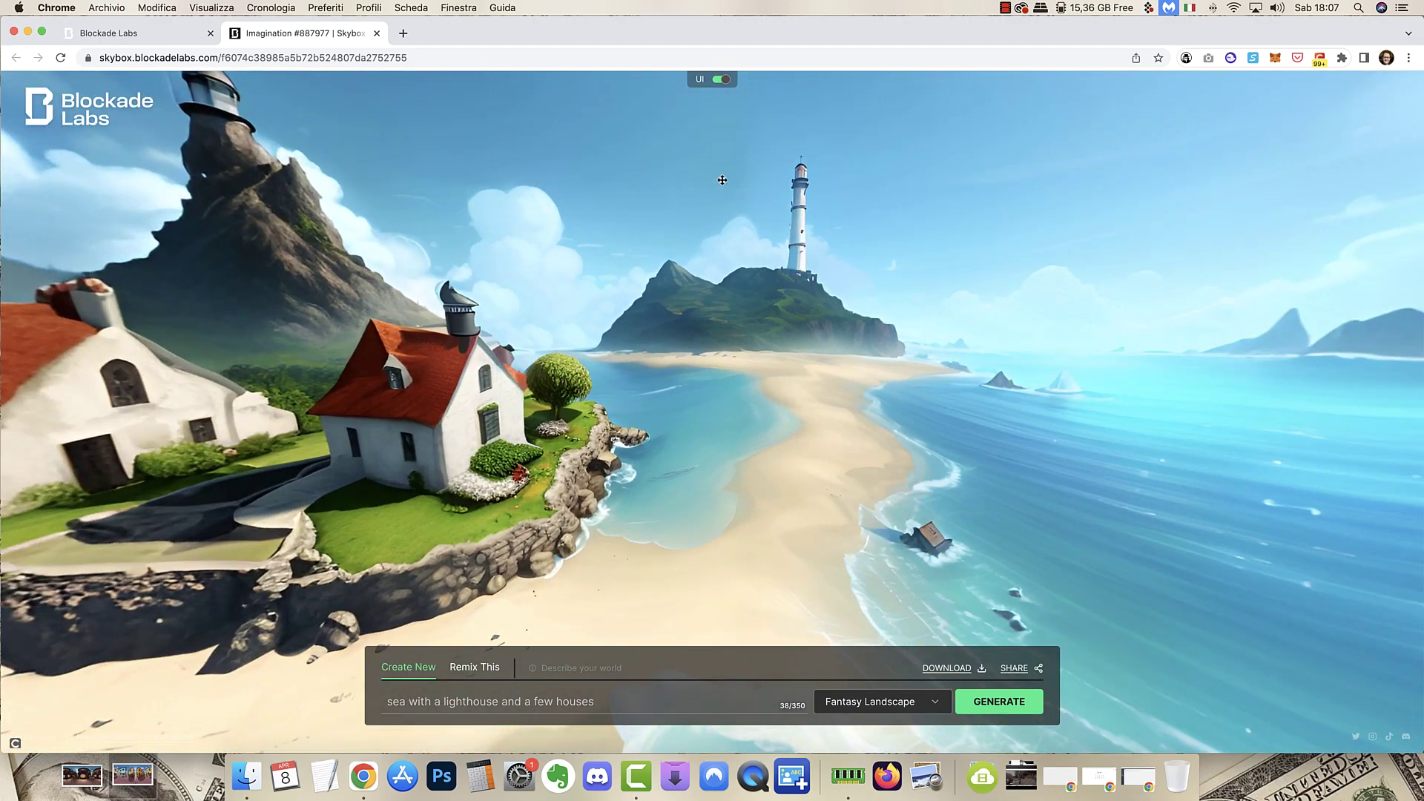
{"action": "mouse_move", "coordinate": [996, 227]}
{"action": "left_mouse_down"}
{"action": "mouse_move", "coordinate": [367, 729]}
{"action": "mouse_move", "coordinate": [789, 489]}
{"action": "left_mouse_up"}
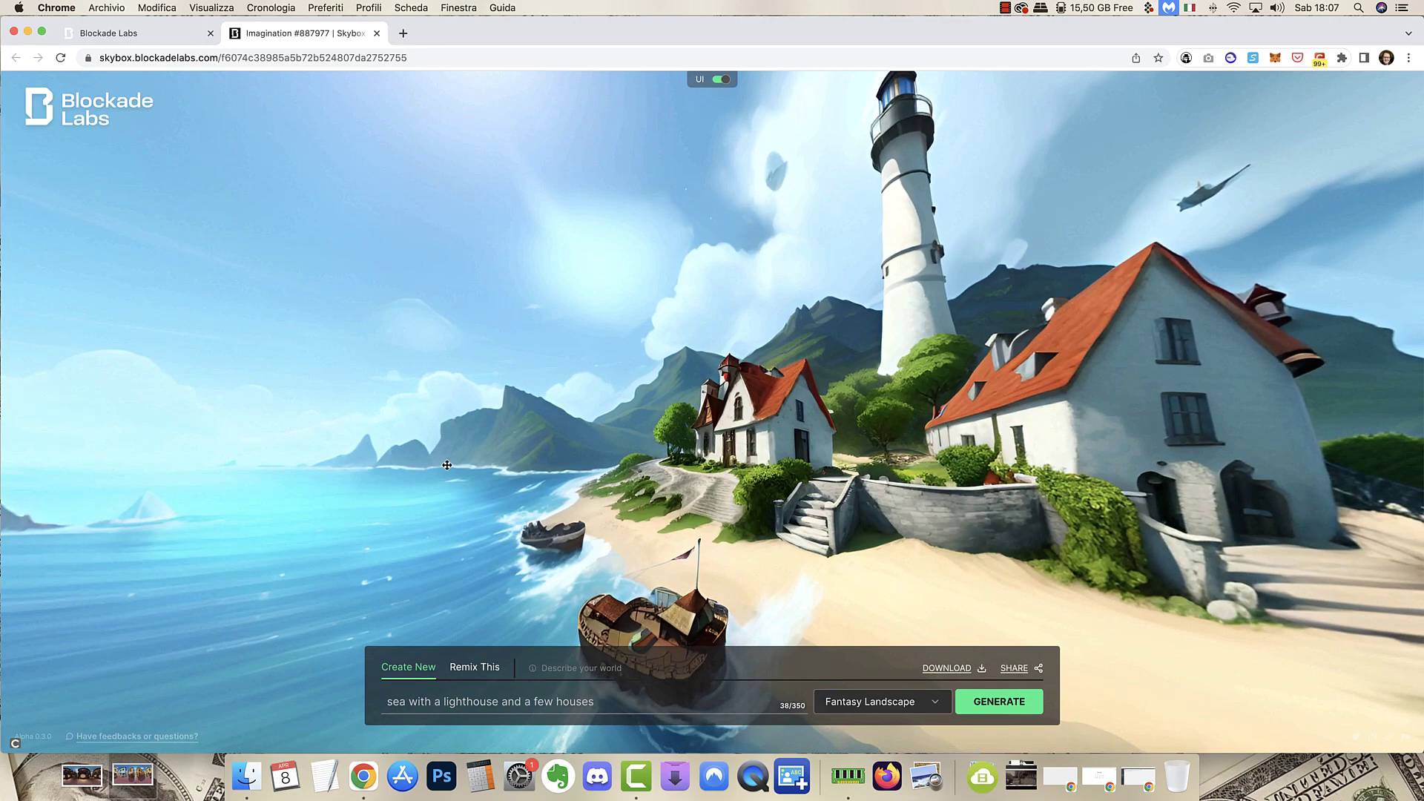
{"action": "left_click_drag", "start_coordinate": [947, 493], "coordinate": [485, 550]}
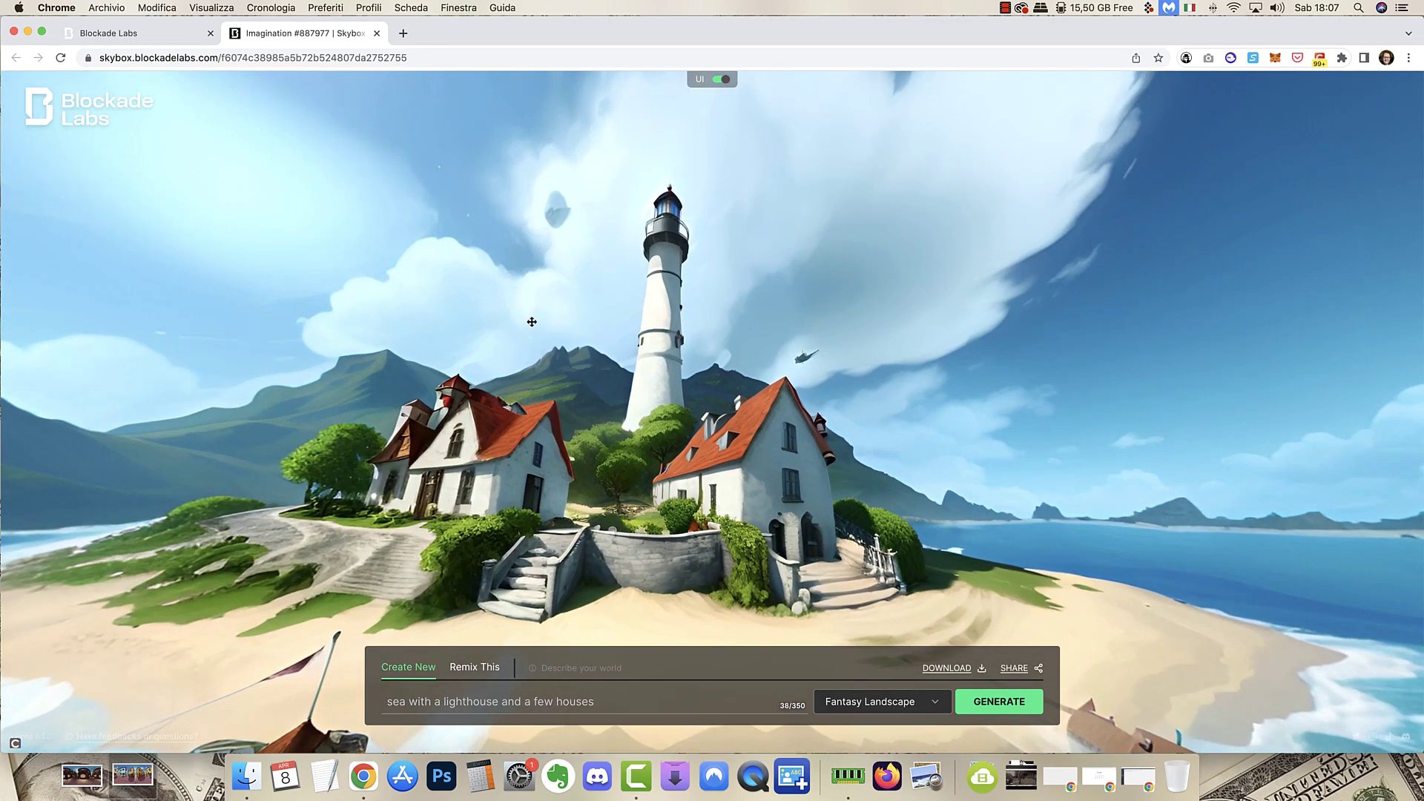
{"action": "left_click_drag", "start_coordinate": [532, 322], "coordinate": [698, 303]}
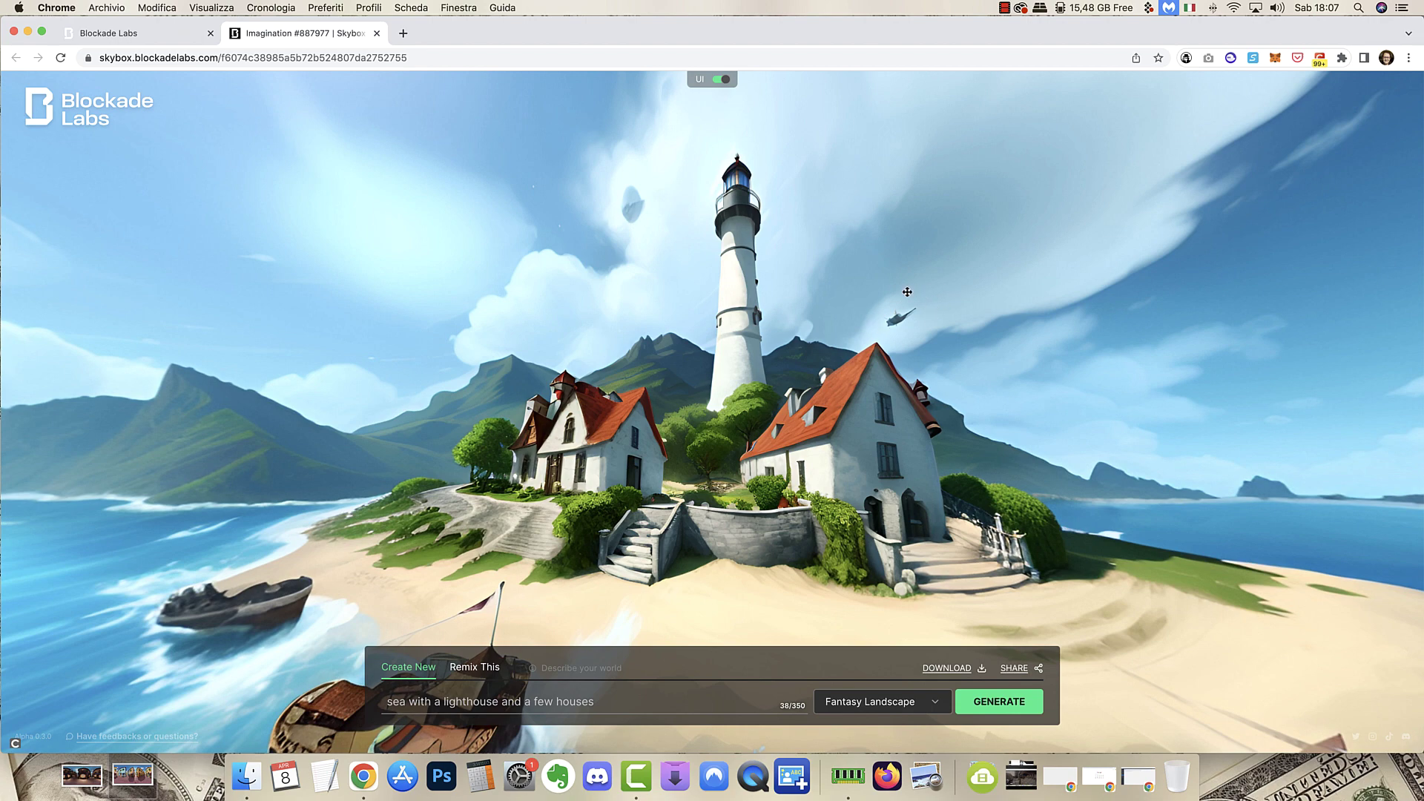
{"action": "left_click_drag", "start_coordinate": [1140, 478], "coordinate": [787, 409]}
{"action": "left_click_drag", "start_coordinate": [1065, 442], "coordinate": [776, 330]}
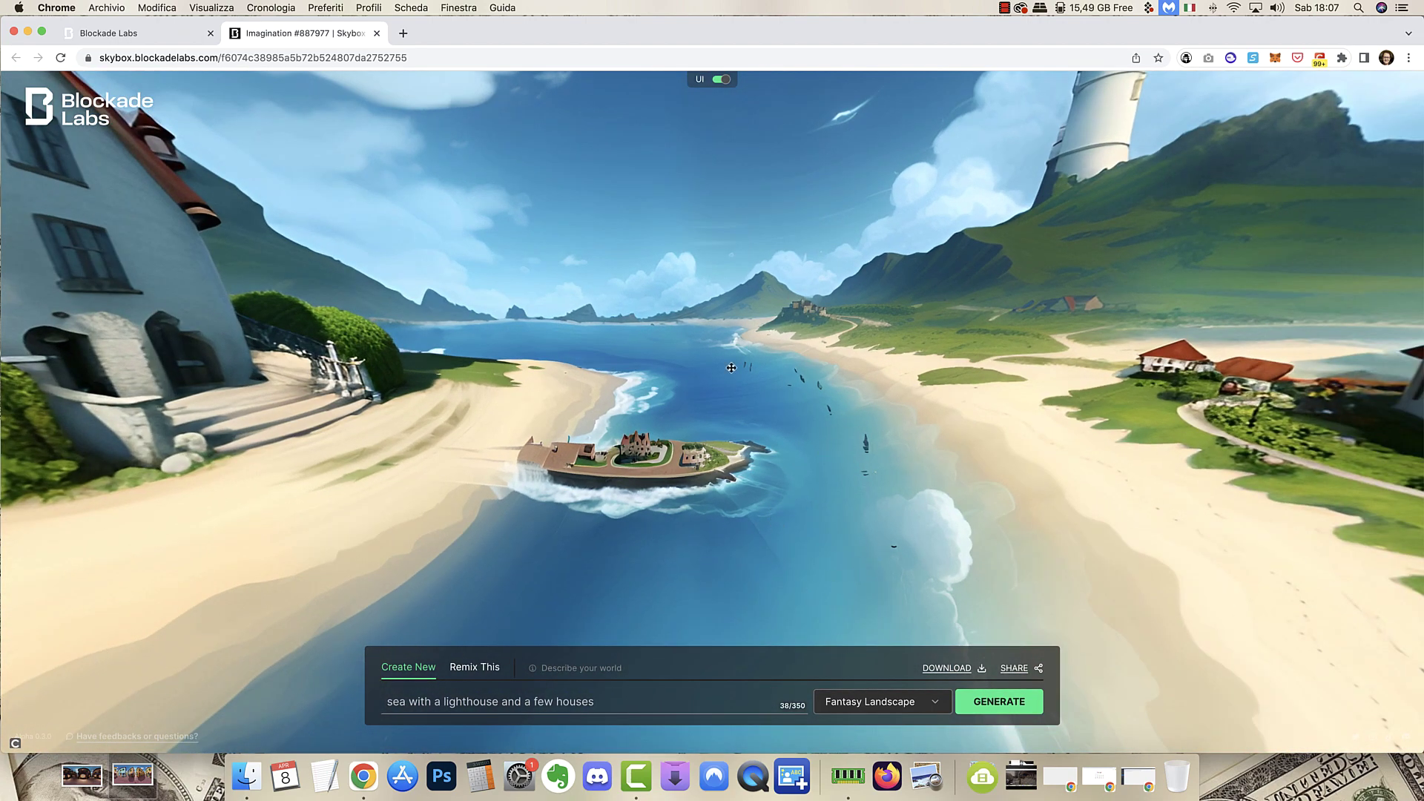
{"action": "left_click_drag", "start_coordinate": [778, 452], "coordinate": [330, 650]}
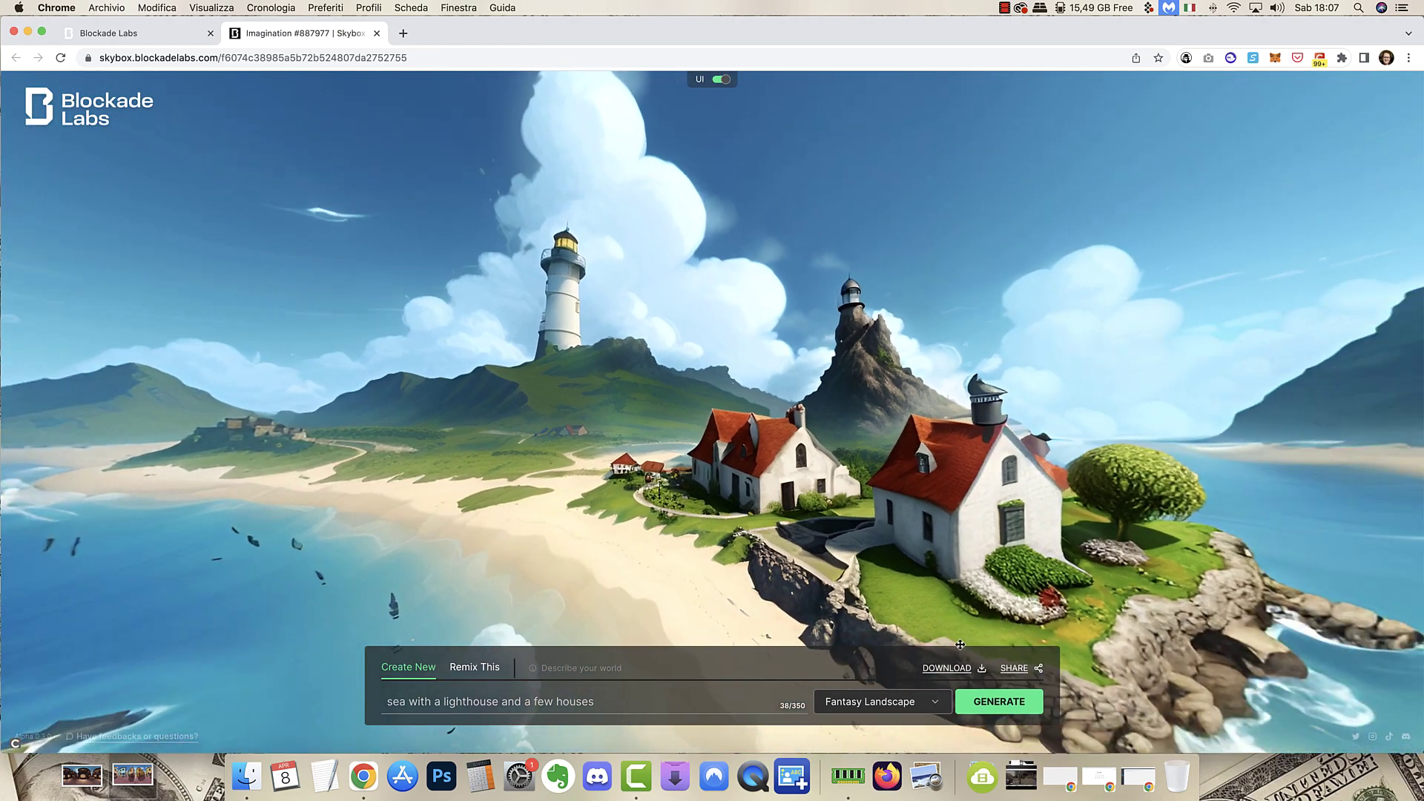
{"action": "mouse_move", "coordinate": [959, 643]}
{"action": "left_mouse_down"}
{"action": "mouse_move", "coordinate": [340, 512]}
{"action": "mouse_move", "coordinate": [377, 499]}
{"action": "left_mouse_up"}
{"action": "left_click_drag", "start_coordinate": [361, 332], "coordinate": [721, 457]}
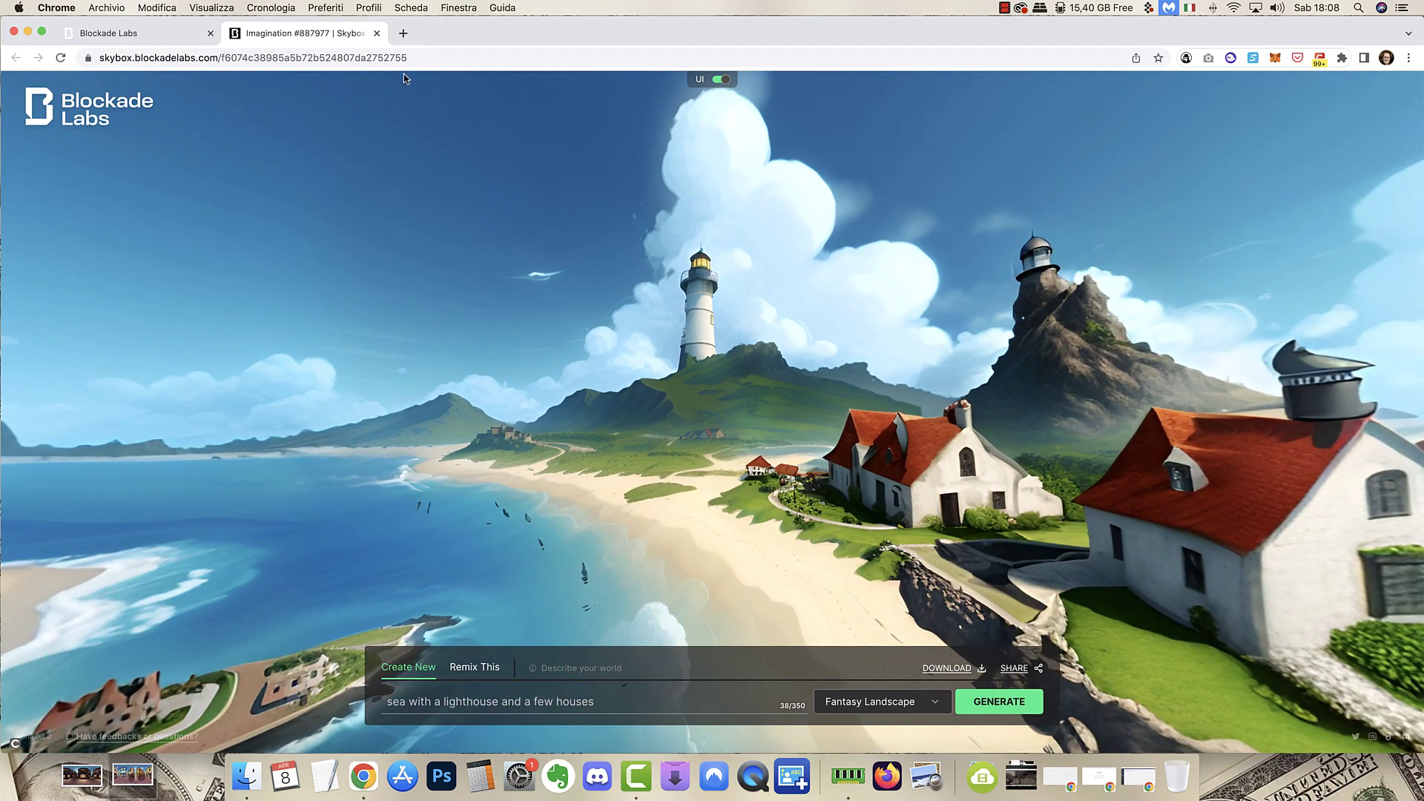
Open facebook.com in a new tab and go to your personal profile page
{"action": "left_click", "coordinate": [404, 35]}
{"action": "type", "text": "fac"}
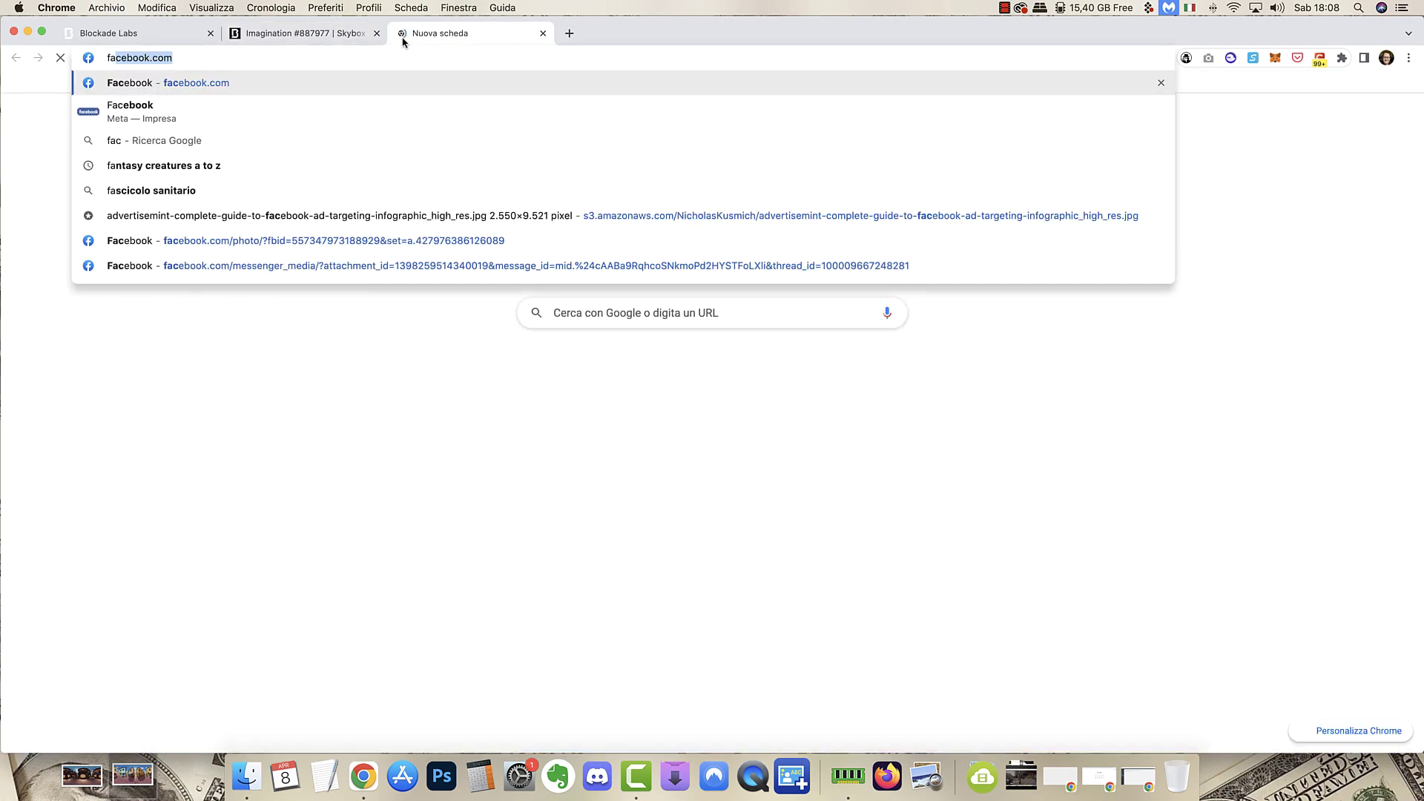
{"action": "type", "text": "ebook"}
{"action": "key", "text": "Return"}
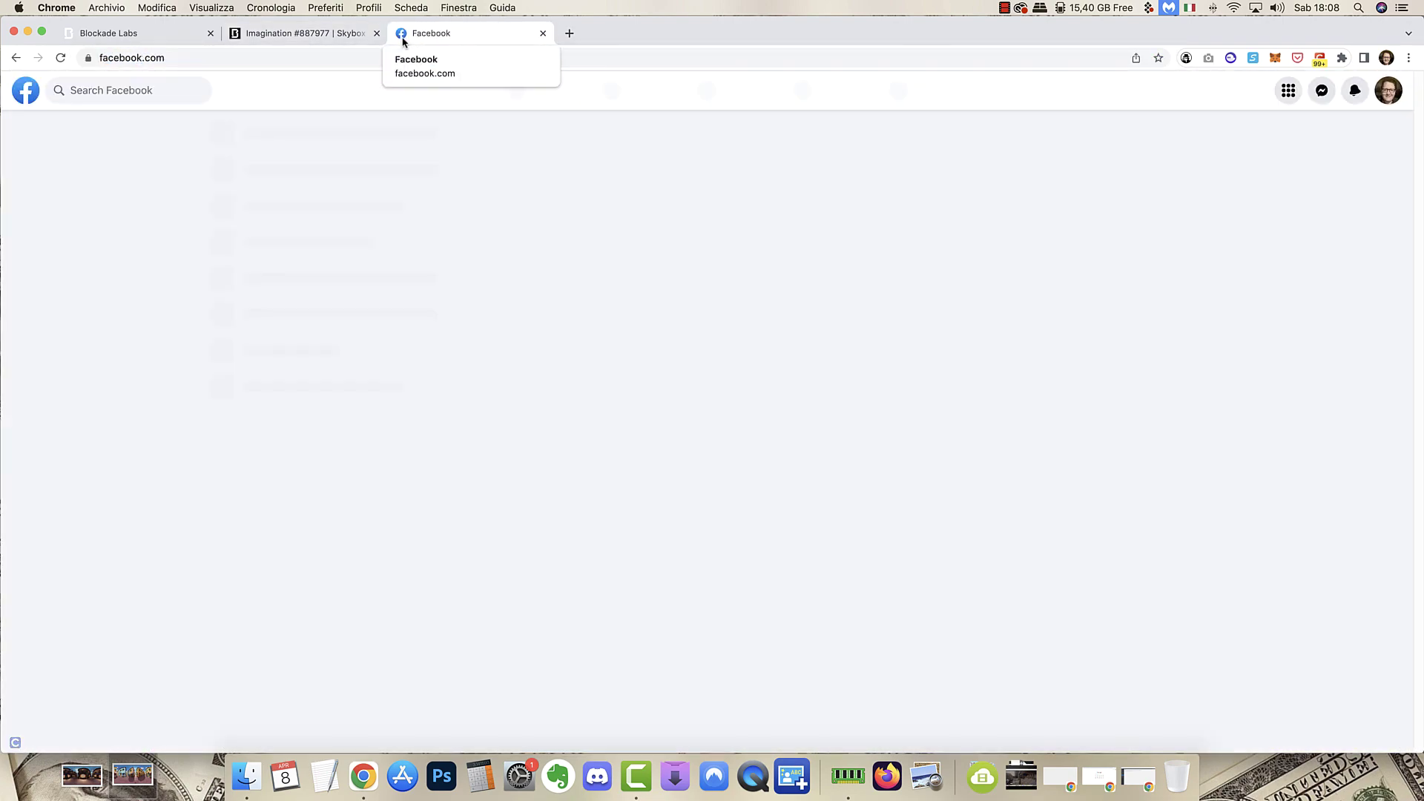
{"action": "left_click", "coordinate": [1390, 90]}
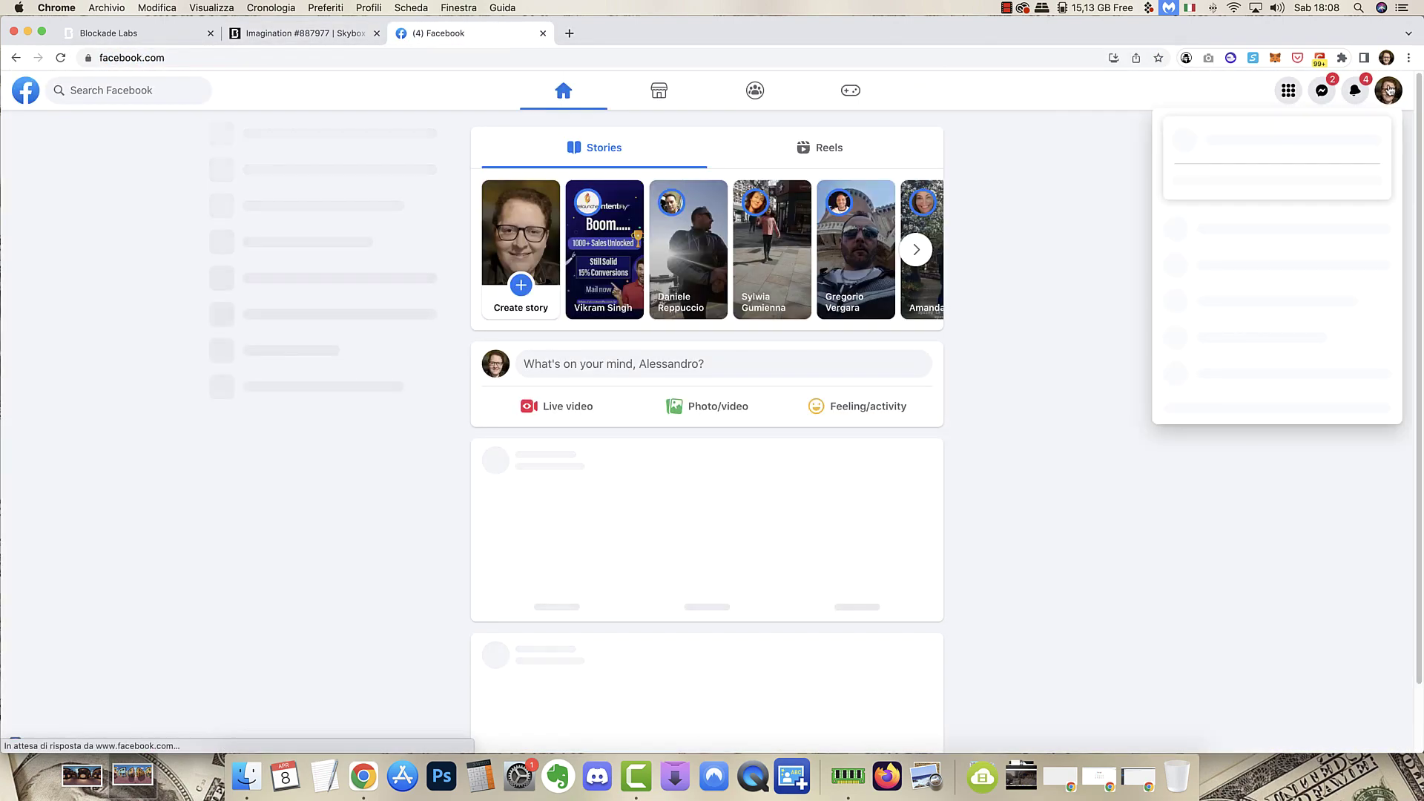
{"action": "left_click", "coordinate": [1241, 148]}
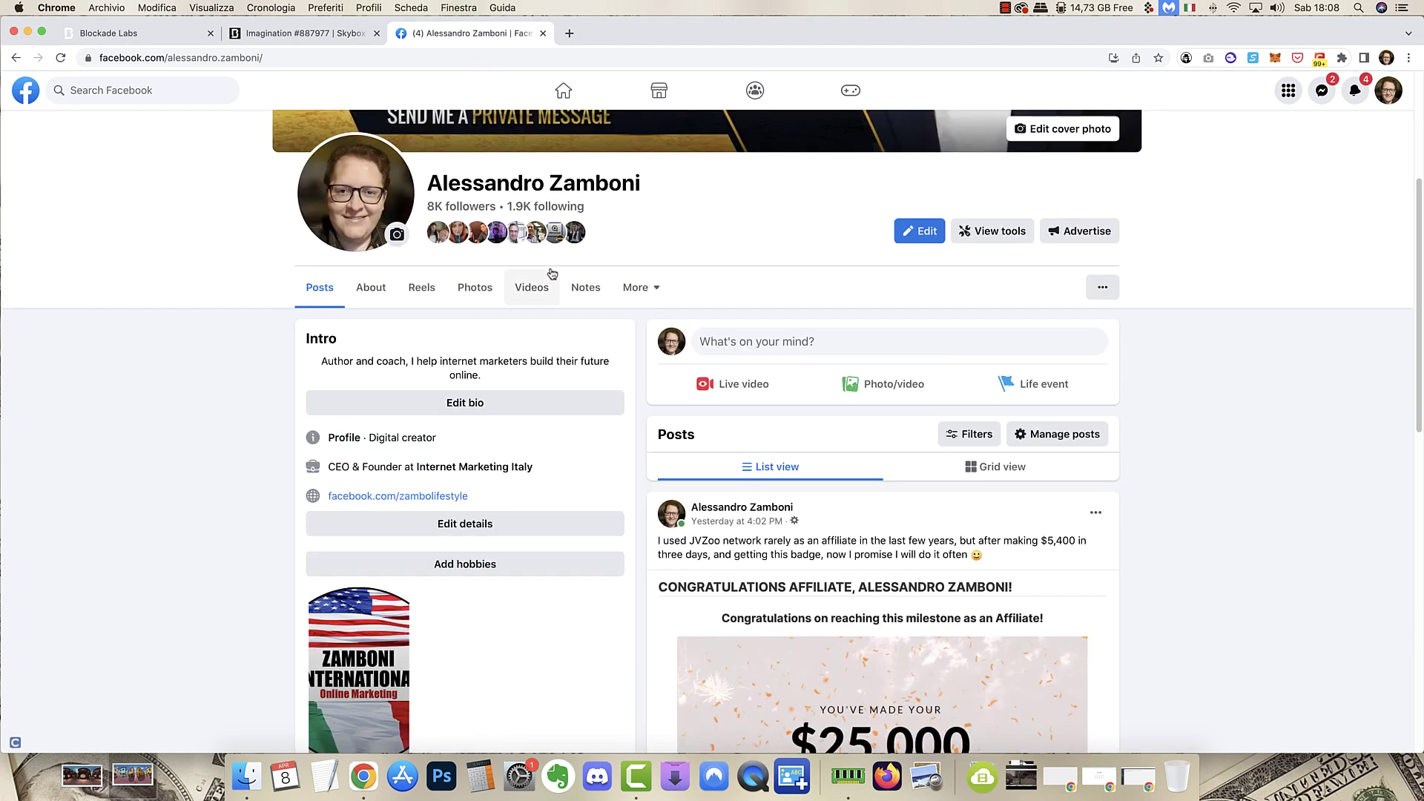
{"action": "scroll", "coordinate": [1038, 416], "scroll_direction": "down", "scroll_amount": 10}
{"action": "scroll", "coordinate": [1038, 417], "scroll_direction": "down", "scroll_amount": 3}
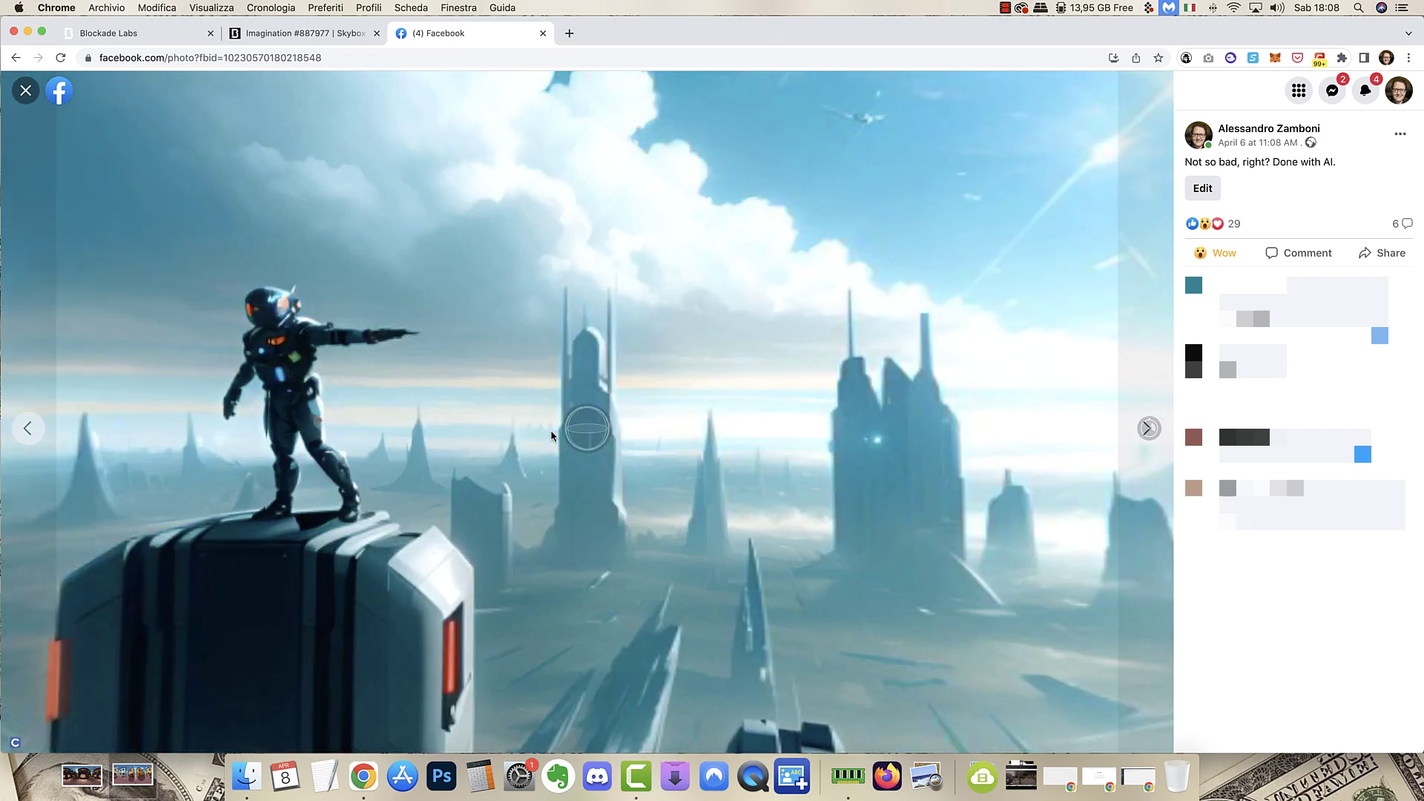
Look around the sci-fi city 360 photo, from the robots' tower to the spire, then close the tab
{"action": "left_click_drag", "start_coordinate": [700, 383], "coordinate": [127, 270]}
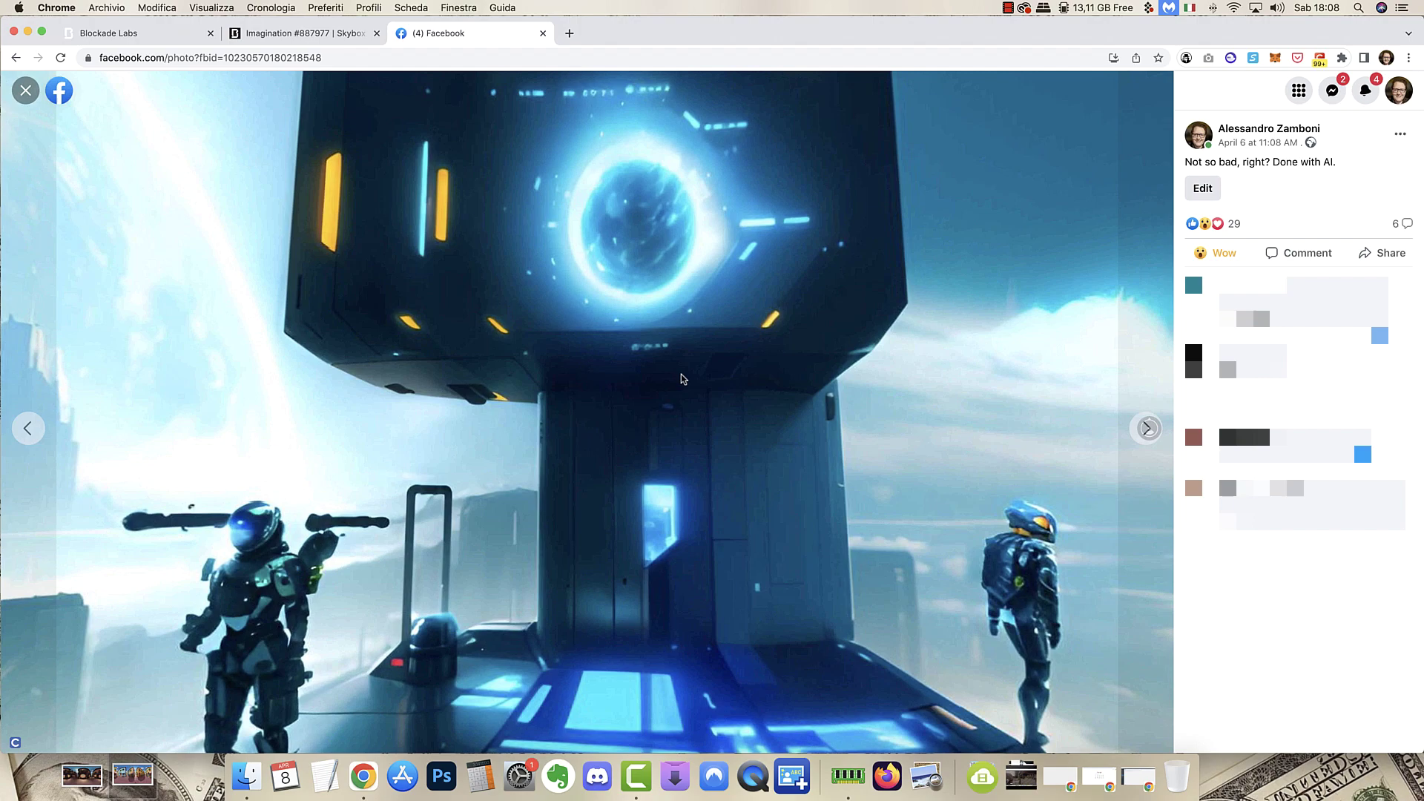
{"action": "mouse_move", "coordinate": [677, 375]}
{"action": "left_mouse_down"}
{"action": "mouse_move", "coordinate": [1, 341]}
{"action": "mouse_move", "coordinate": [1, 482]}
{"action": "left_mouse_up"}
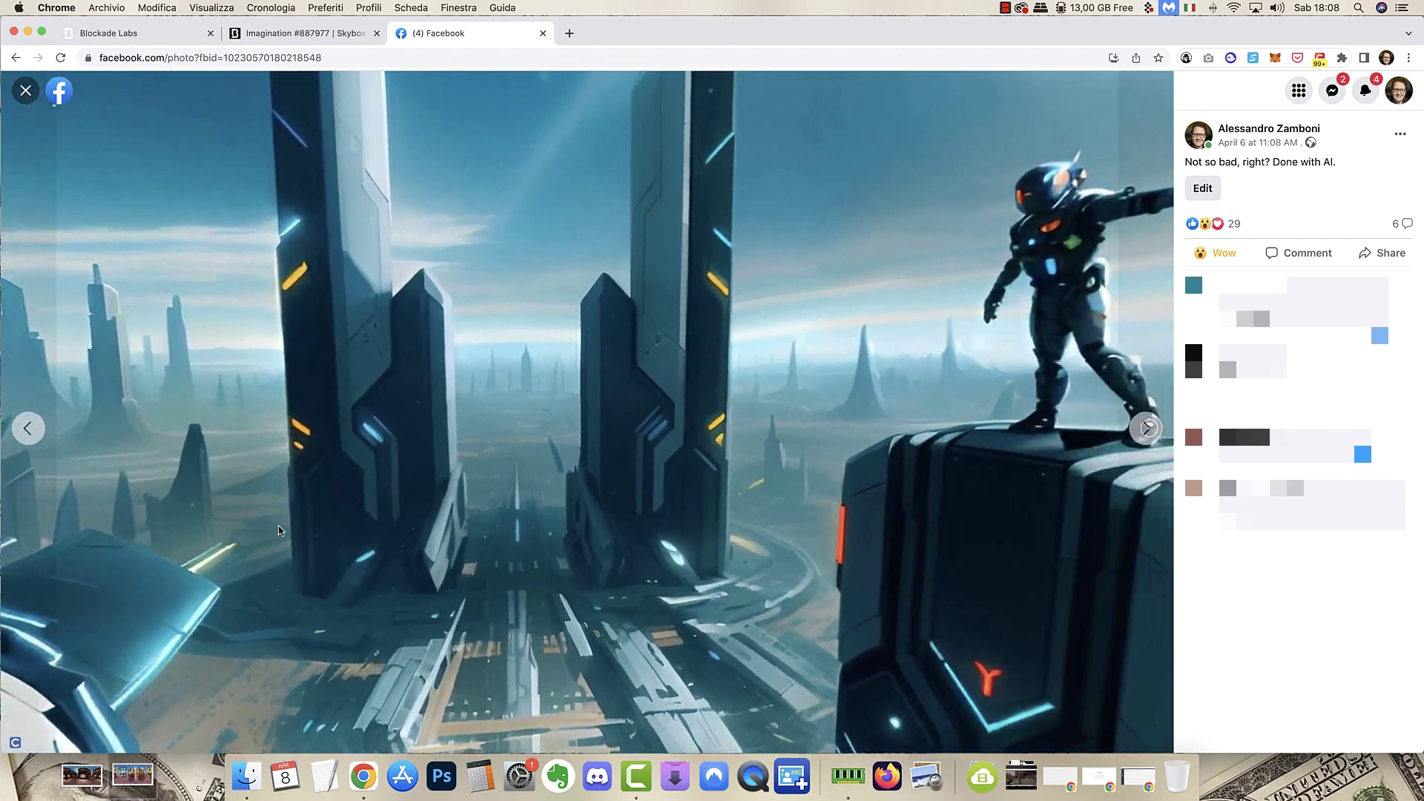
{"action": "mouse_move", "coordinate": [445, 478]}
{"action": "left_mouse_down"}
{"action": "mouse_move", "coordinate": [600, 484]}
{"action": "mouse_move", "coordinate": [842, 356]}
{"action": "mouse_move", "coordinate": [735, 450]}
{"action": "mouse_move", "coordinate": [236, 593]}
{"action": "left_mouse_up"}
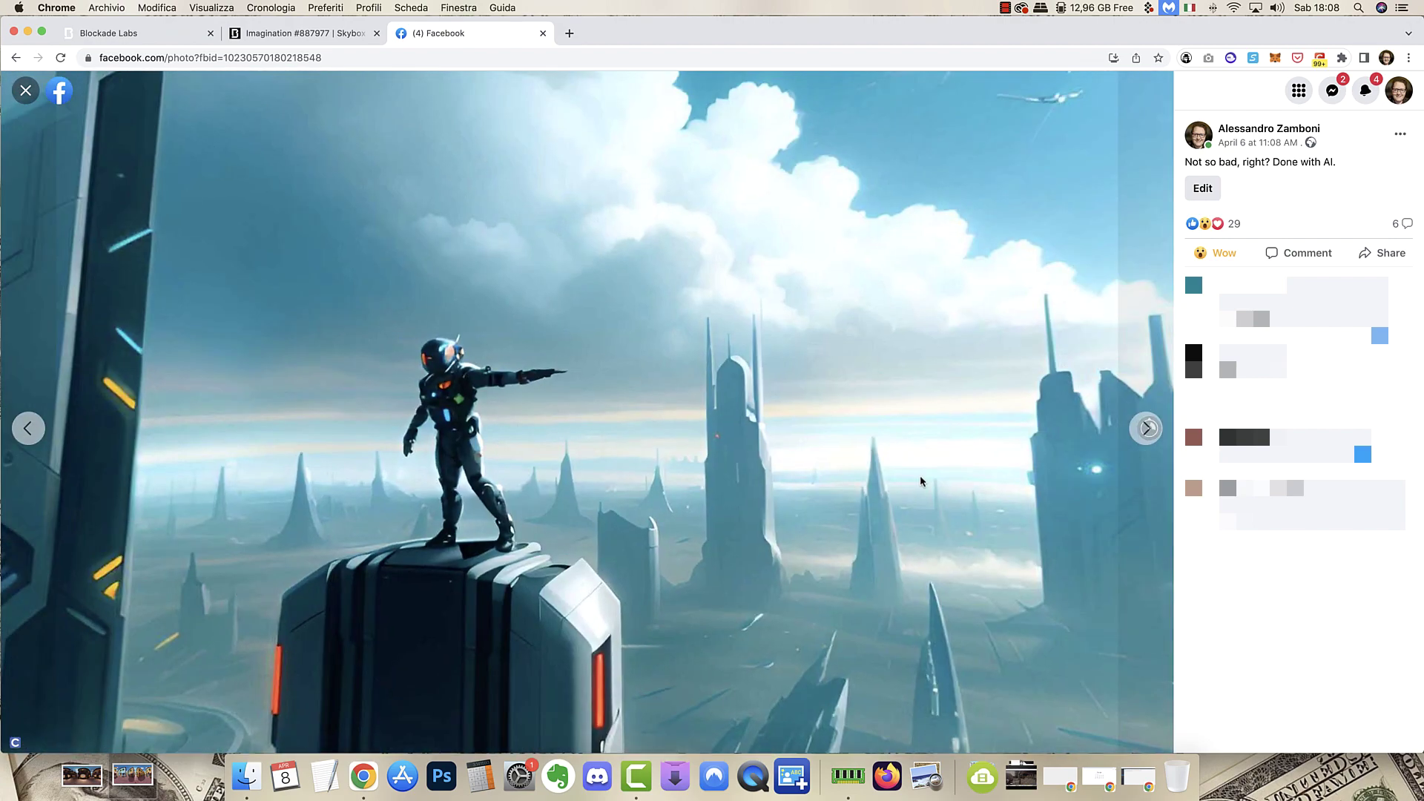
{"action": "mouse_move", "coordinate": [921, 480]}
{"action": "left_mouse_down"}
{"action": "mouse_move", "coordinate": [96, 423]}
{"action": "mouse_move", "coordinate": [232, 641]}
{"action": "left_mouse_up"}
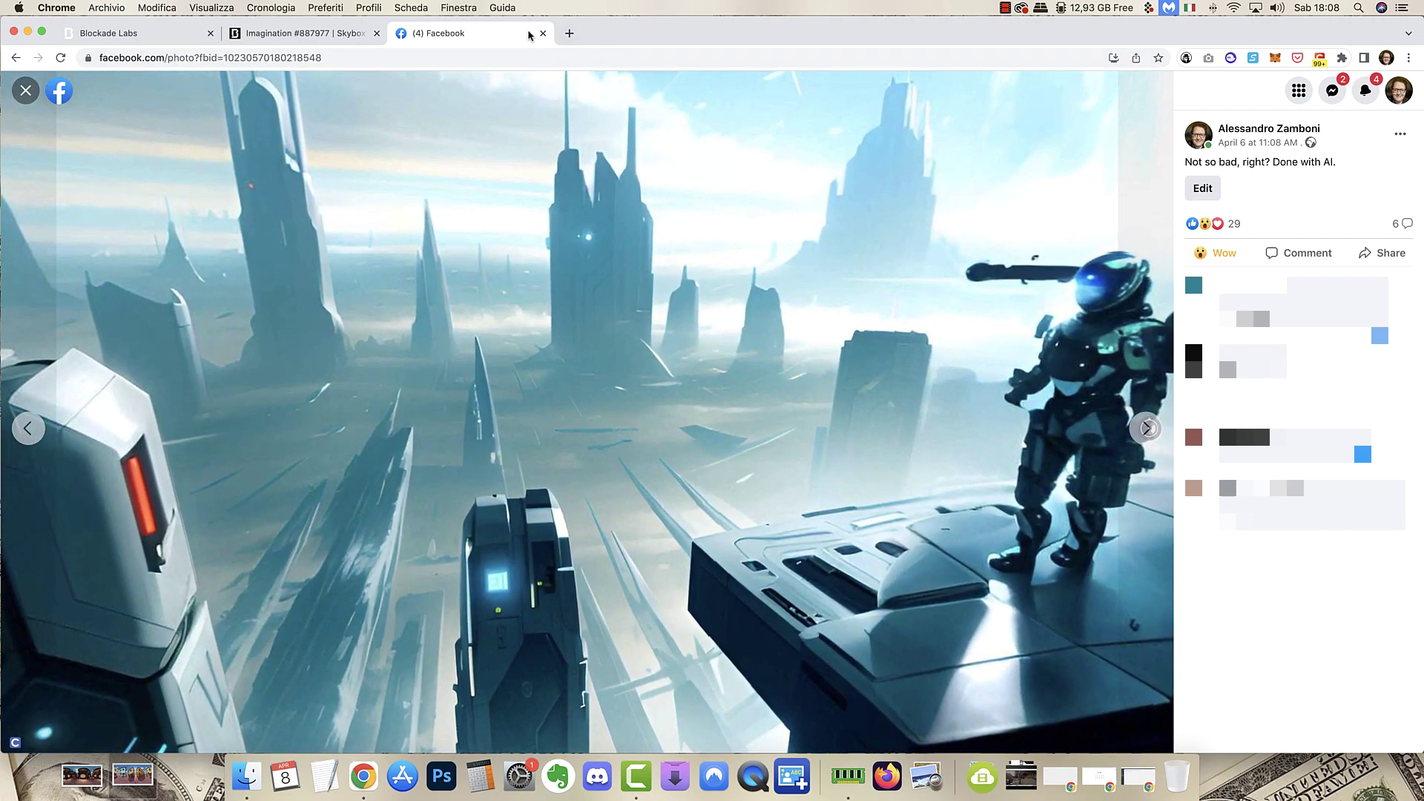
{"action": "left_click", "coordinate": [544, 34]}
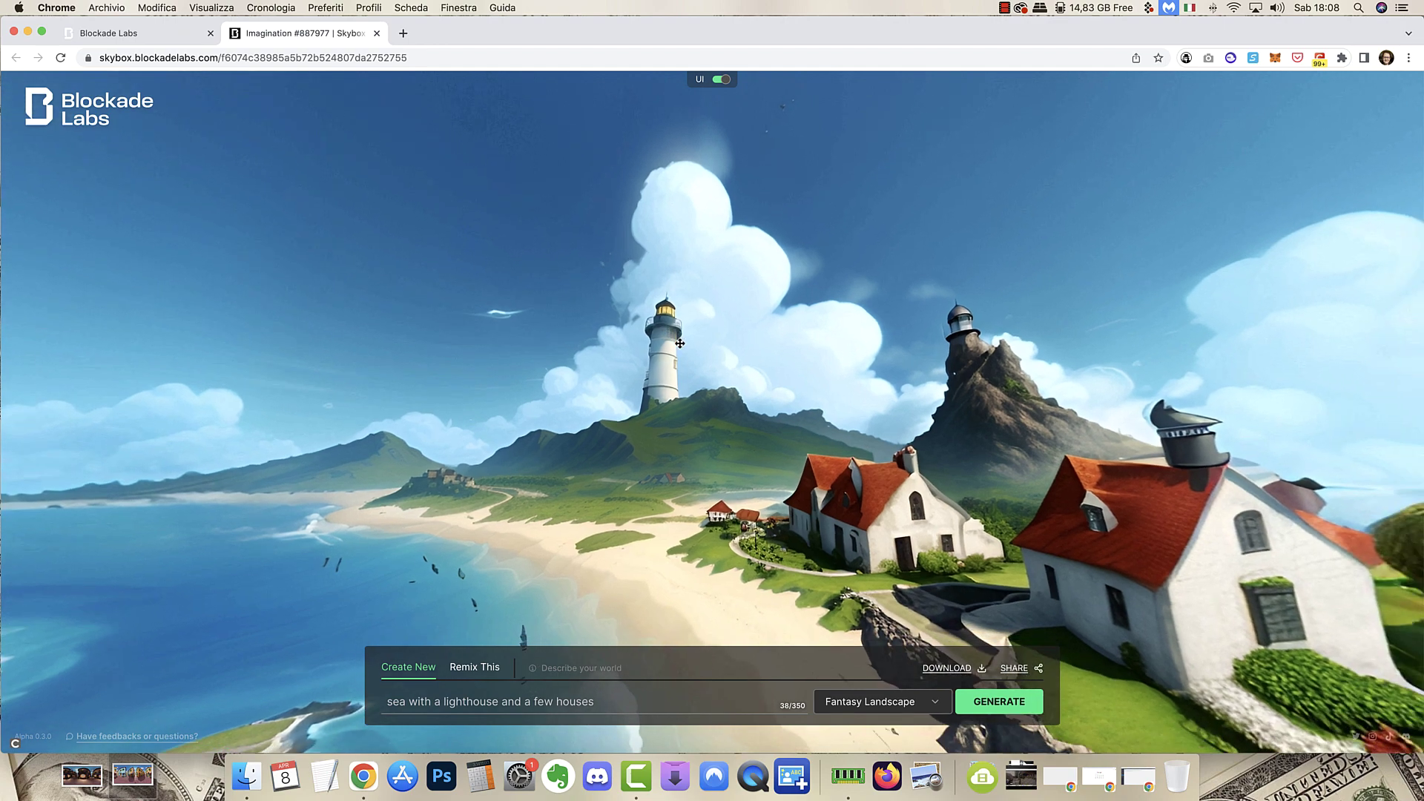
Turn the lighthouse skybox view and select the whole page address
{"action": "left_click_drag", "start_coordinate": [612, 363], "coordinate": [419, 425]}
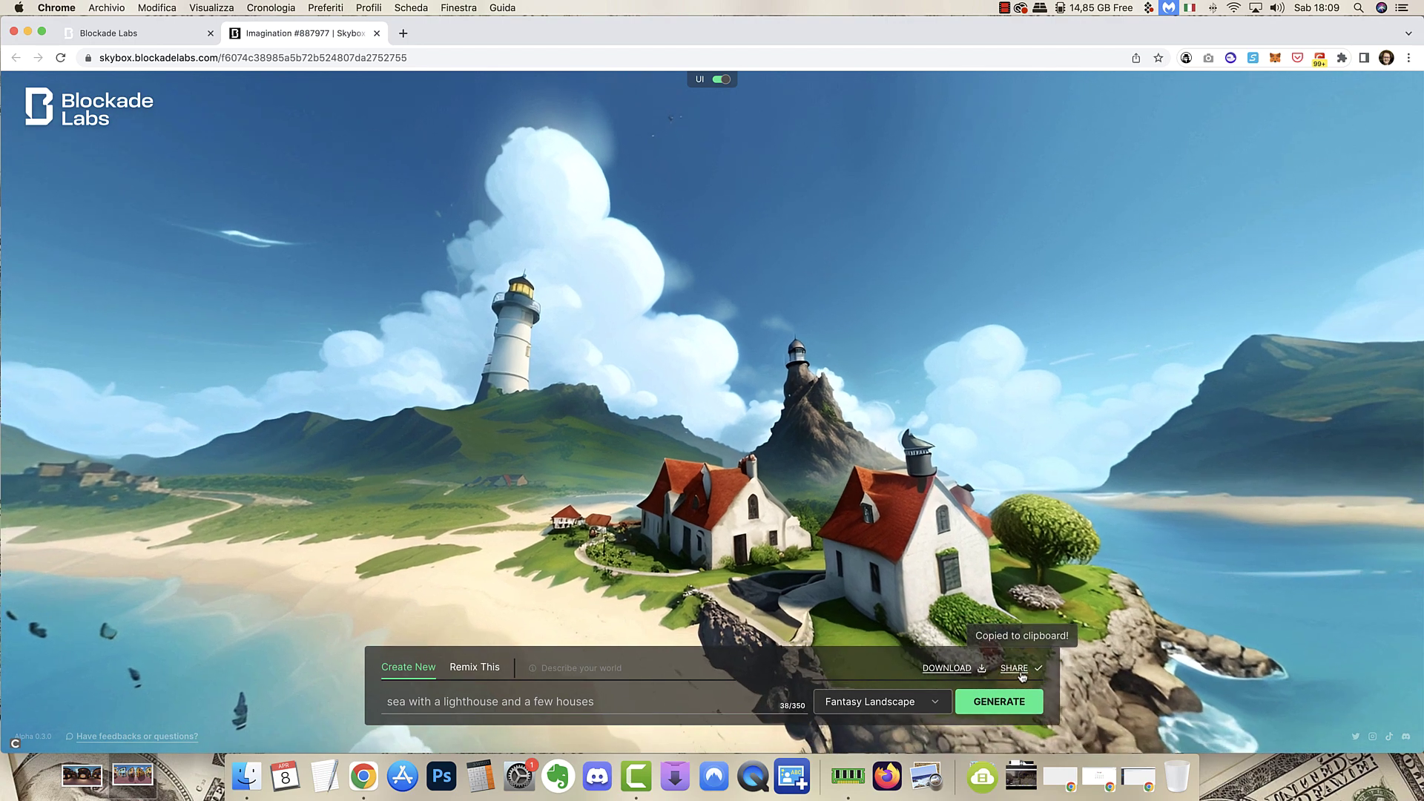
{"action": "left_click", "coordinate": [105, 58]}
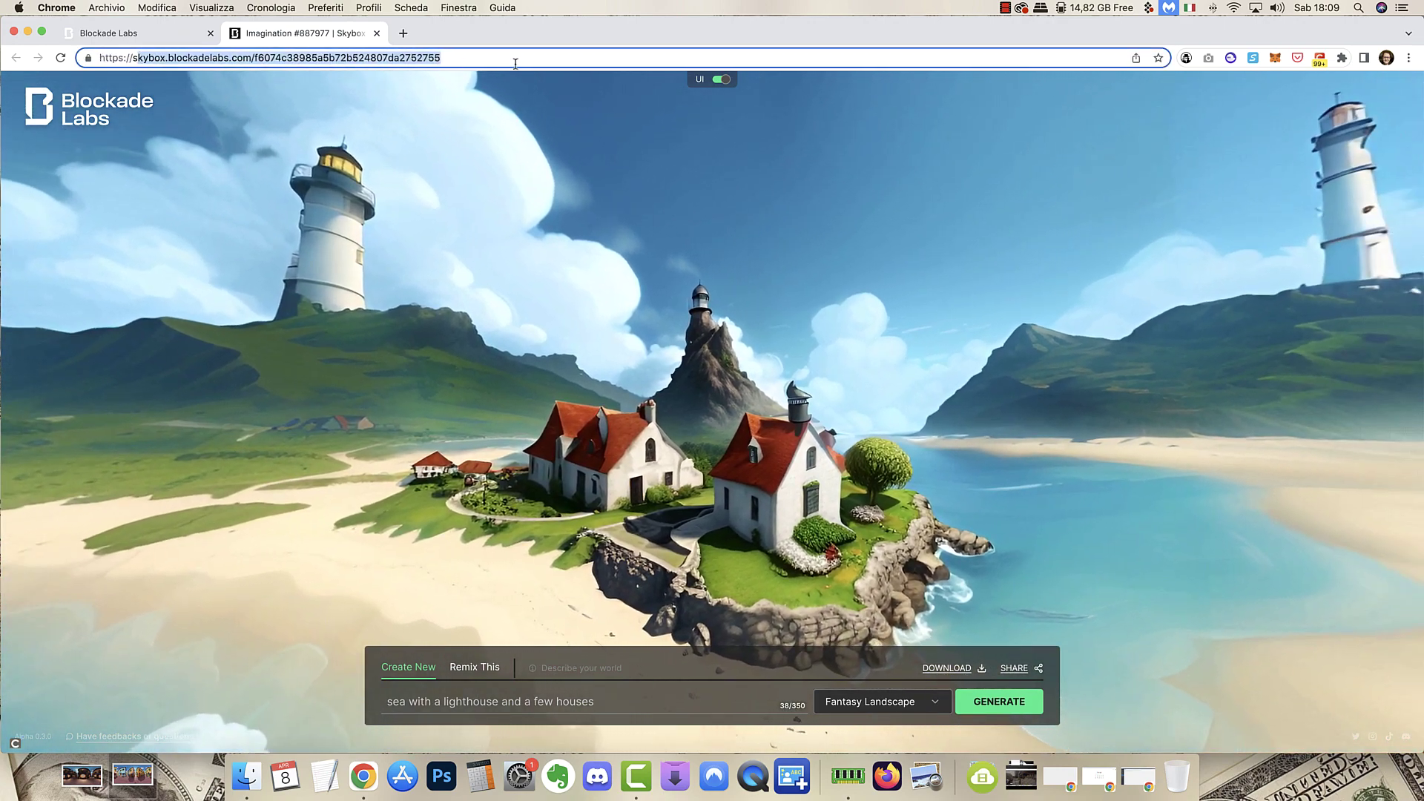
{"action": "left_click", "coordinate": [473, 63]}
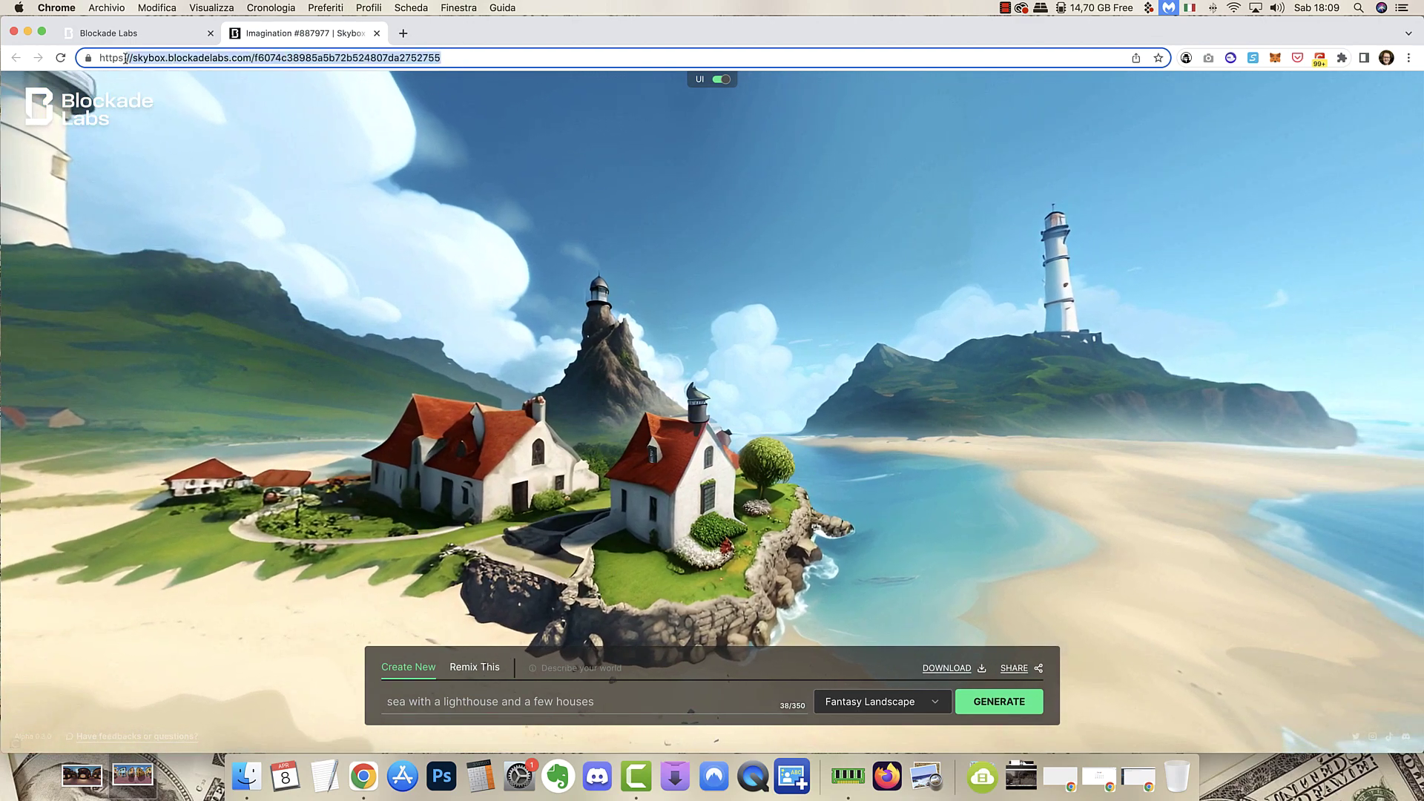
{"action": "left_click_drag", "start_coordinate": [440, 58], "coordinate": [95, 58]}
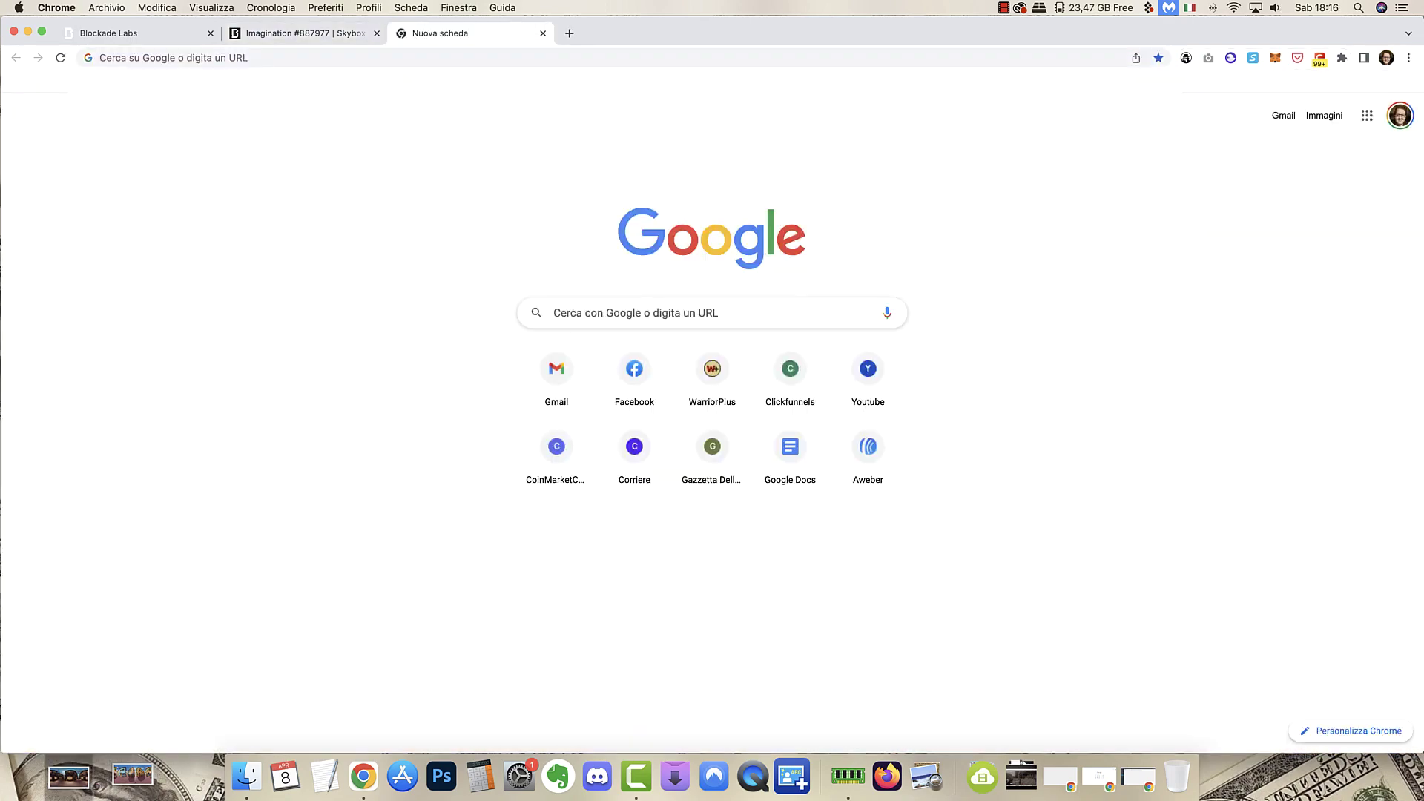
{"action": "type", "text": "https://360photoconverter.com/"}
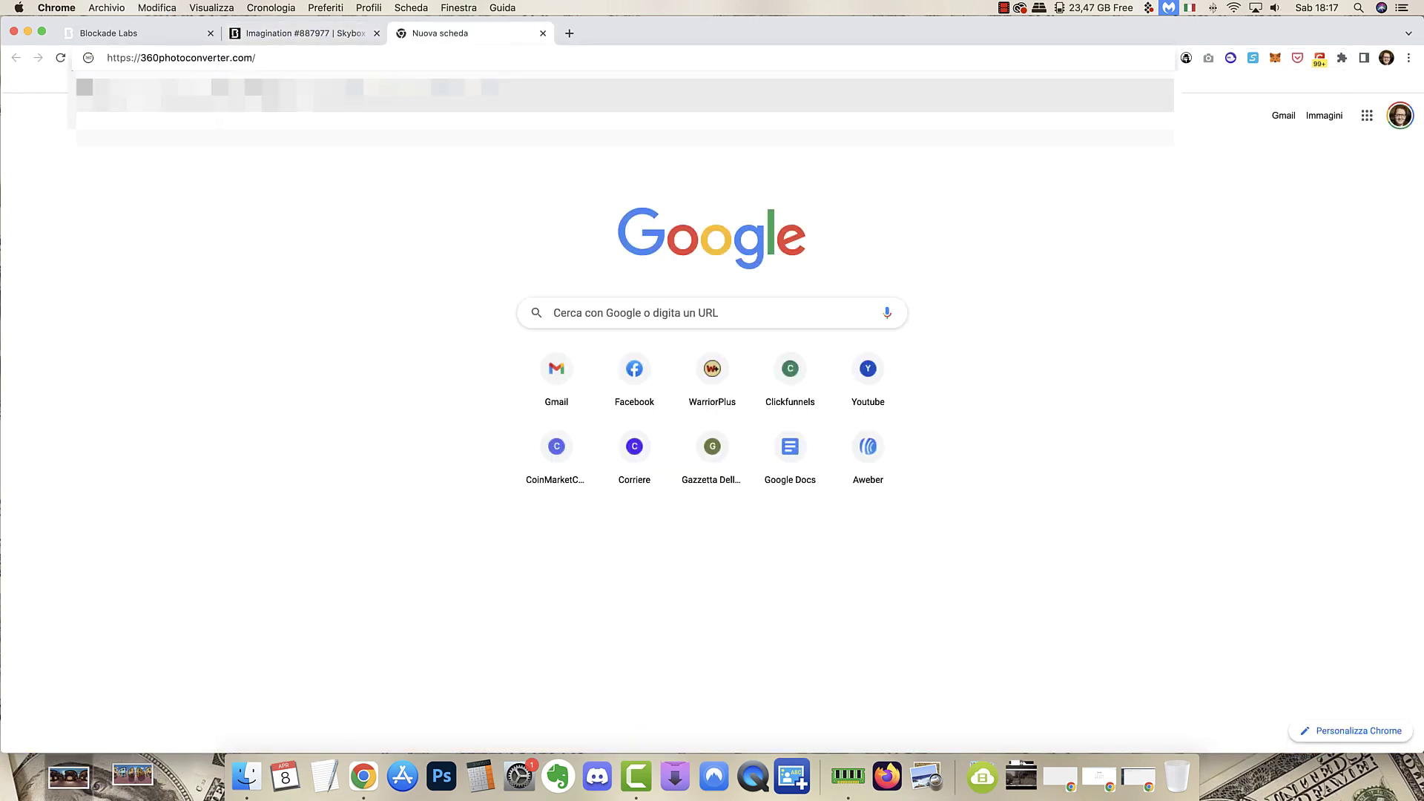
Load 360photoconverter.com and upload the castle-and-balloons panorama, shown at 4000 by 2000
{"action": "key", "text": "Return"}
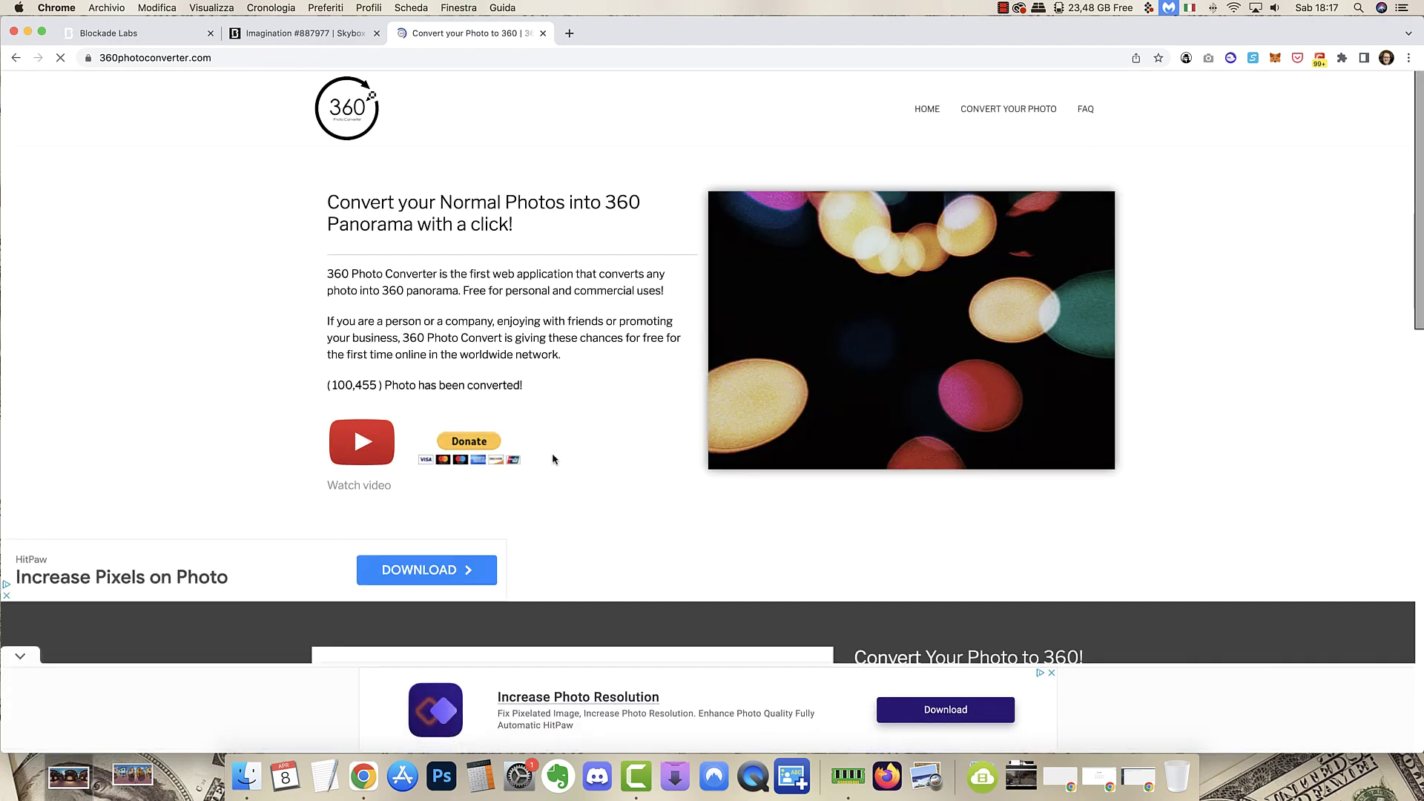
{"action": "scroll", "coordinate": [553, 453], "scroll_direction": "down", "scroll_amount": 4}
{"action": "scroll", "coordinate": [462, 378], "scroll_direction": "down", "scroll_amount": 3}
{"action": "scroll", "coordinate": [465, 379], "scroll_direction": "down", "scroll_amount": 4}
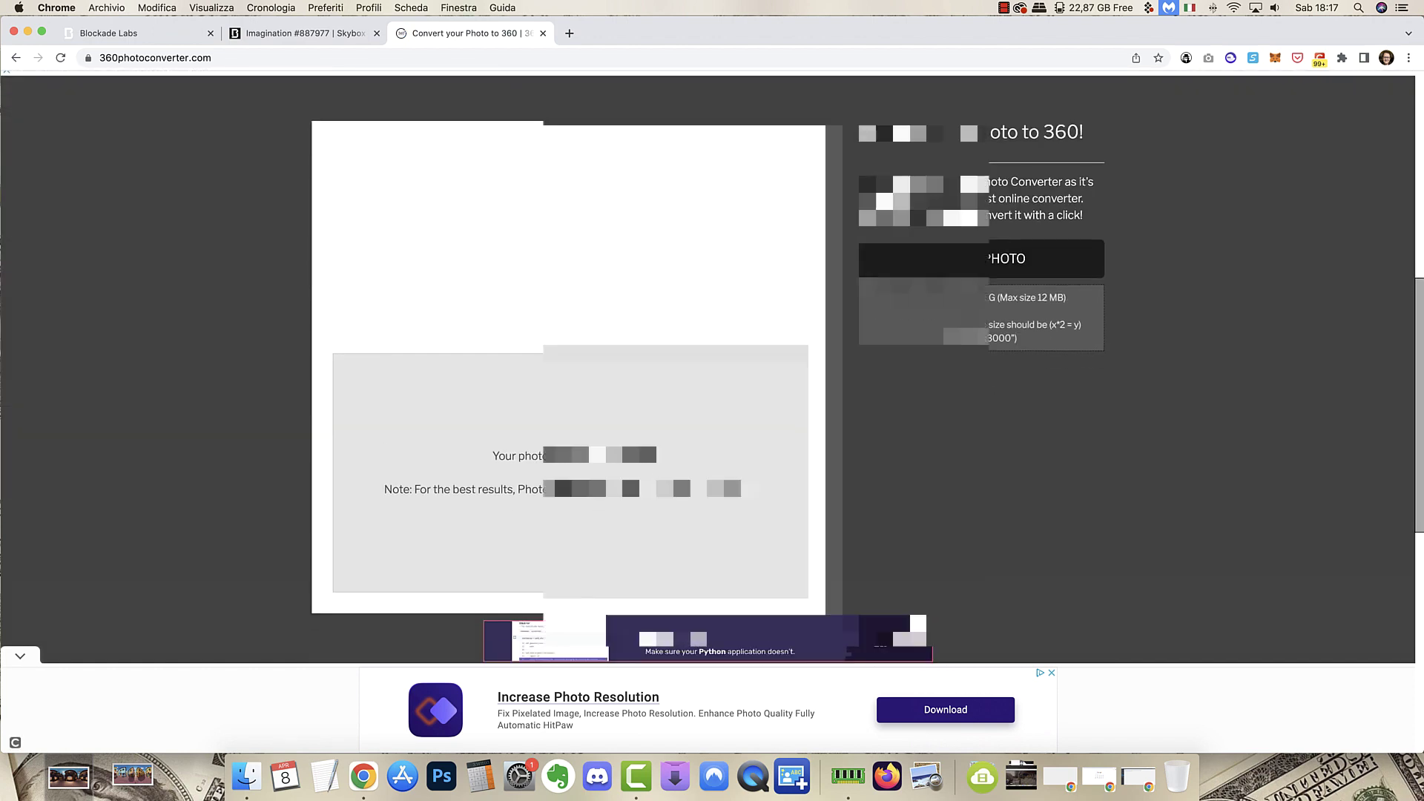
{"action": "left_click", "coordinate": [965, 268]}
{"action": "scroll", "coordinate": [759, 367], "scroll_direction": "down", "scroll_amount": 5}
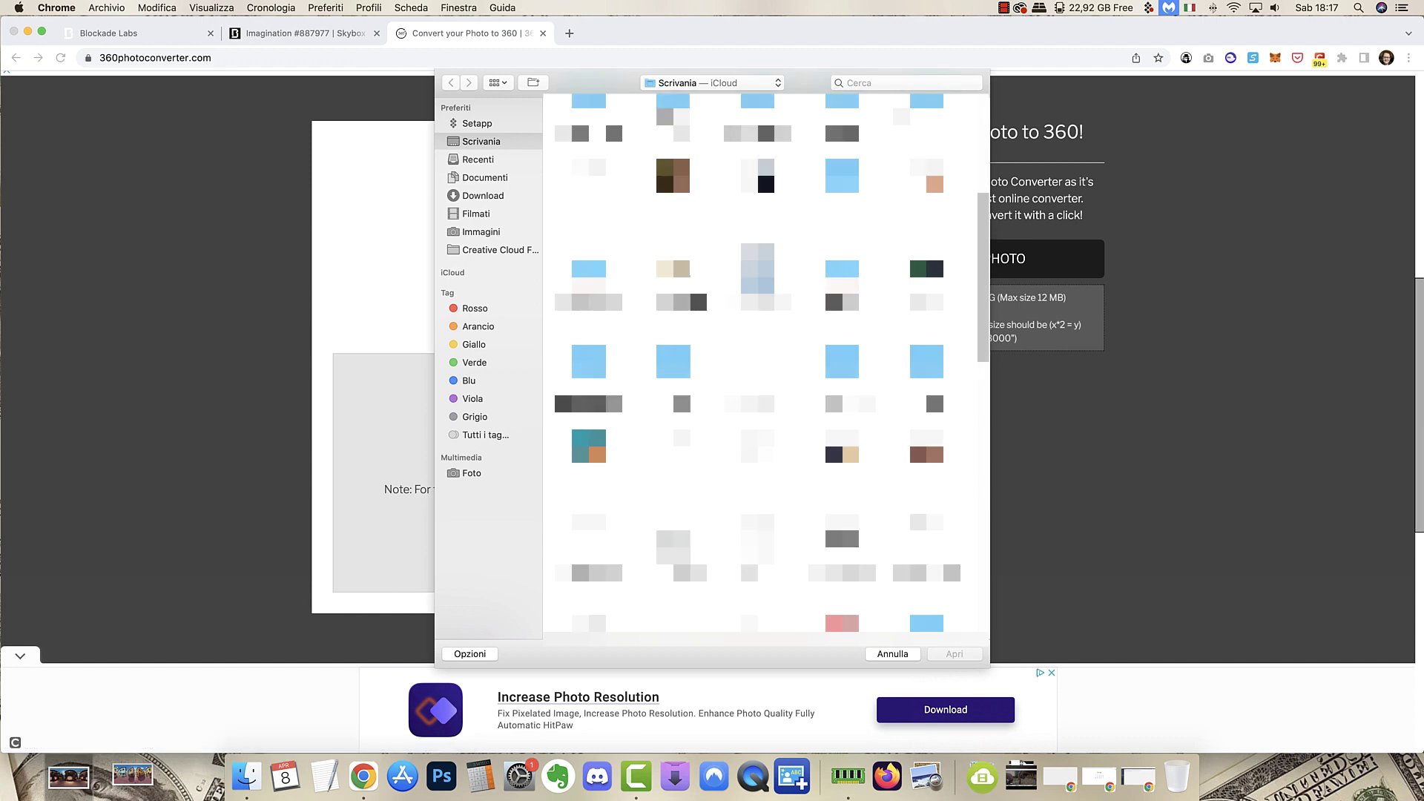
{"action": "left_click", "coordinate": [927, 454]}
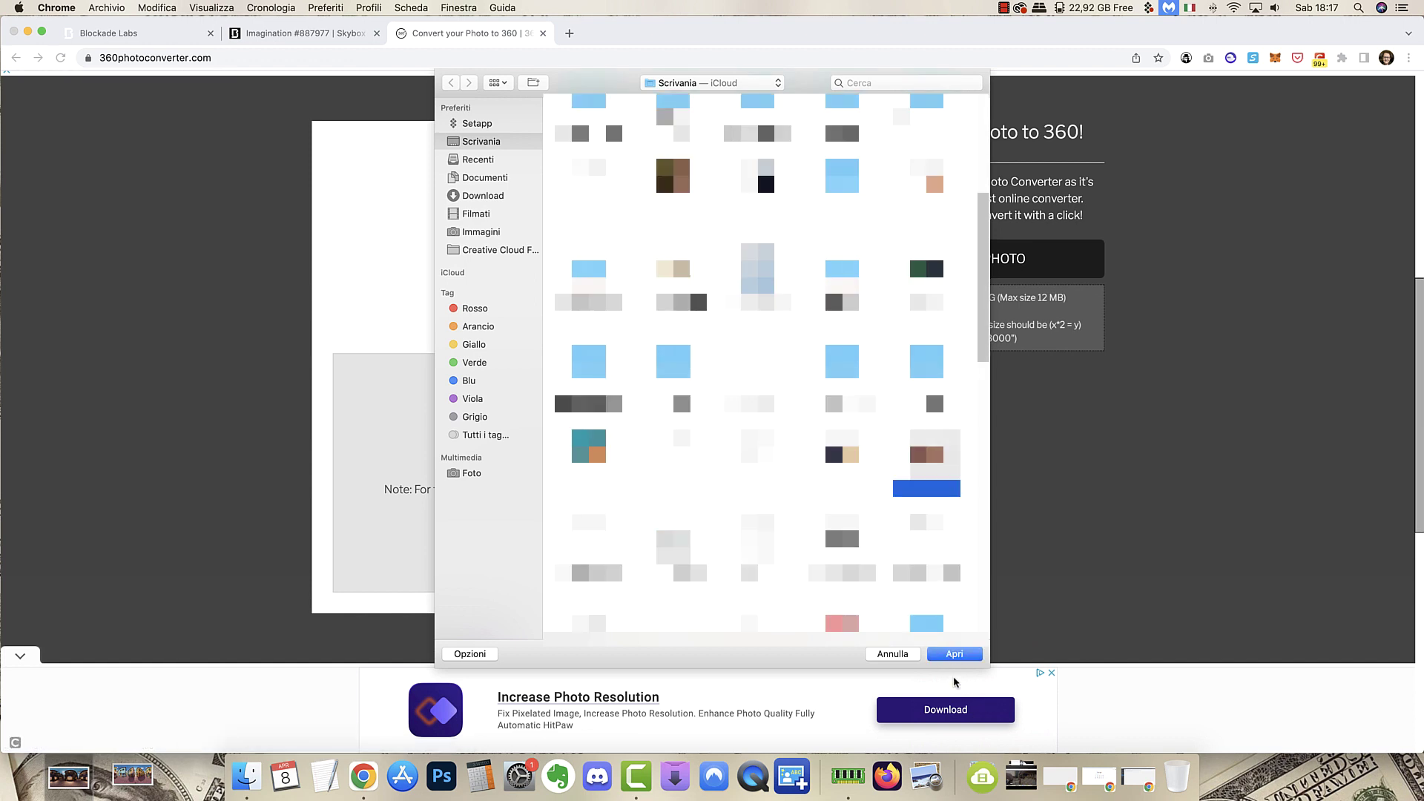
{"action": "key", "text": "Left"}
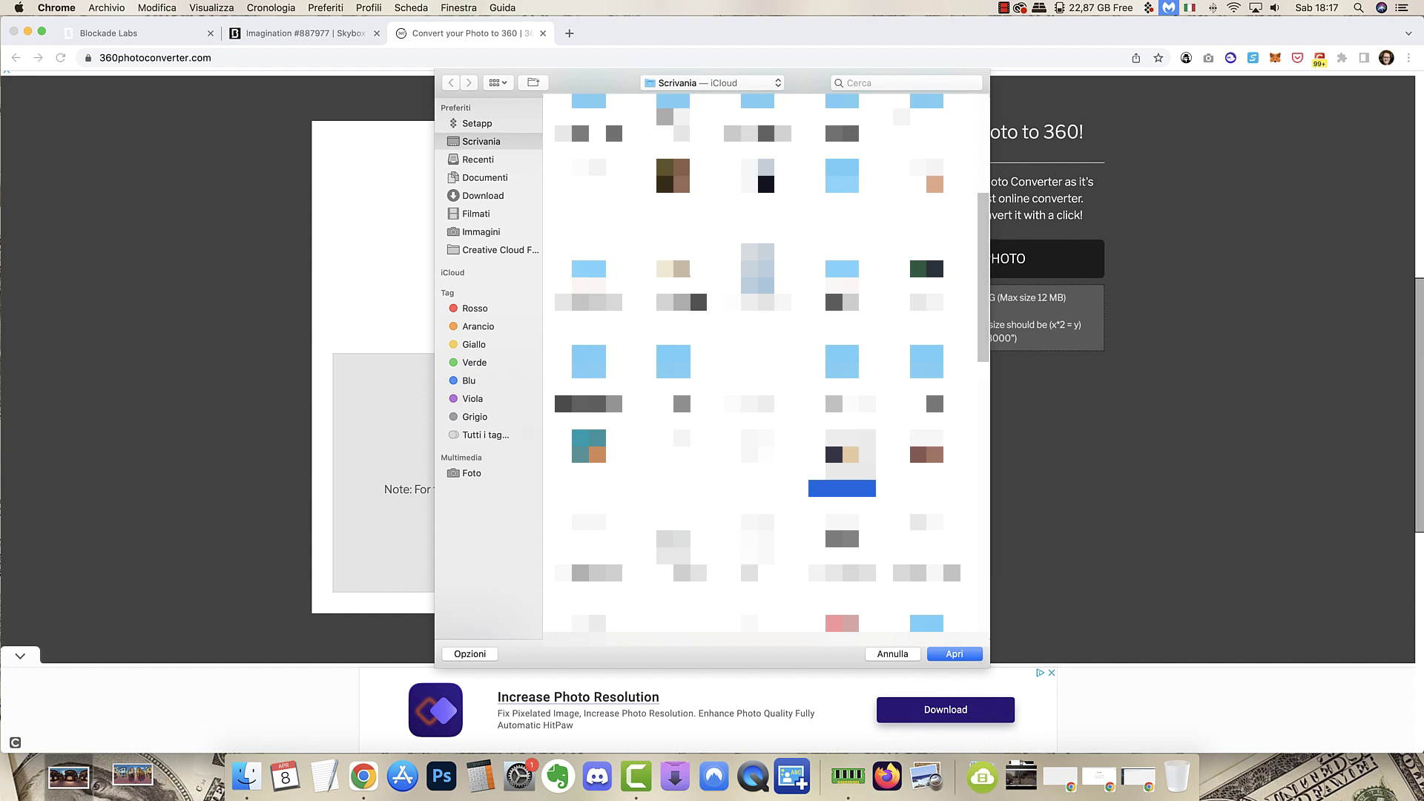
{"action": "left_click", "coordinate": [956, 655]}
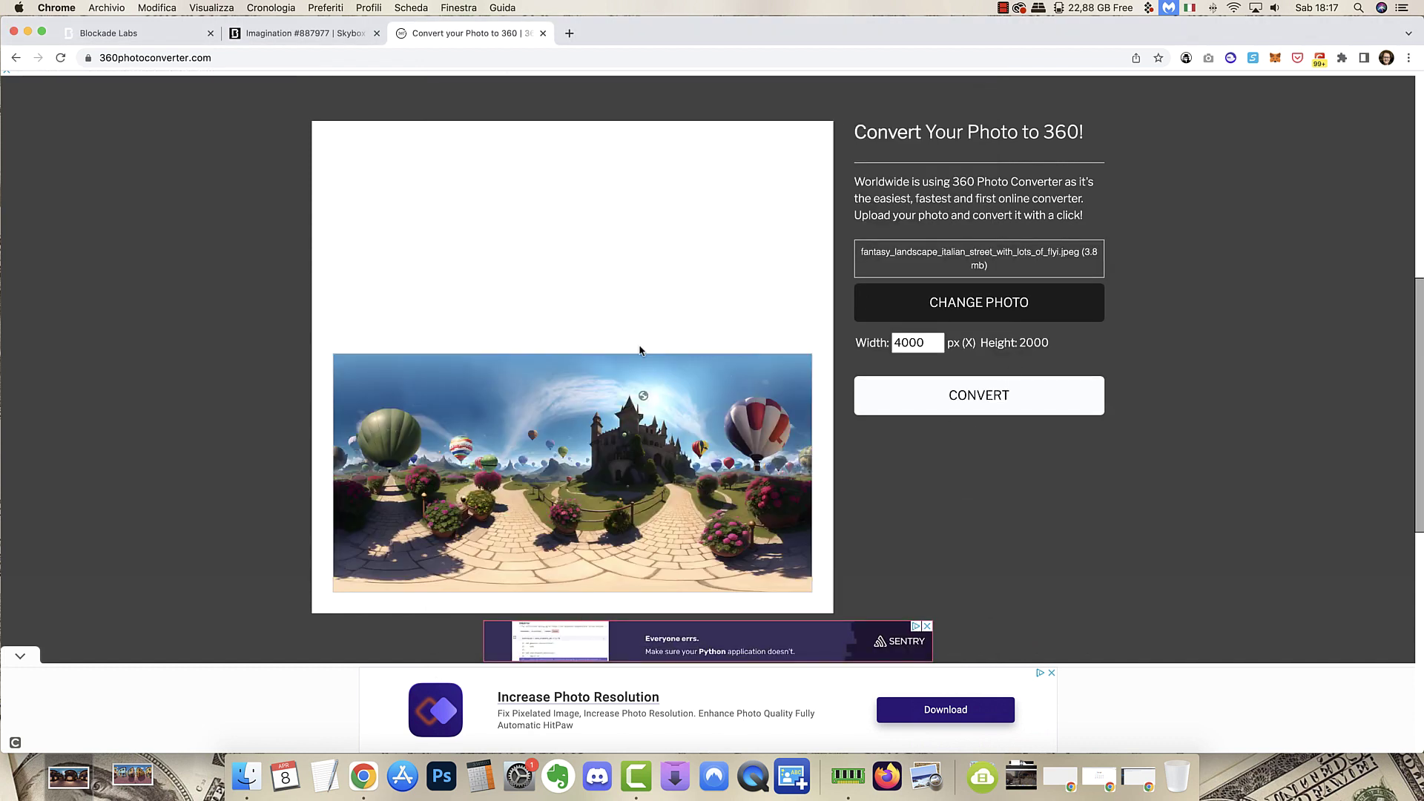
Convert the castle panorama to 360, download it, and dismiss the ad overlay
{"action": "left_click", "coordinate": [963, 396]}
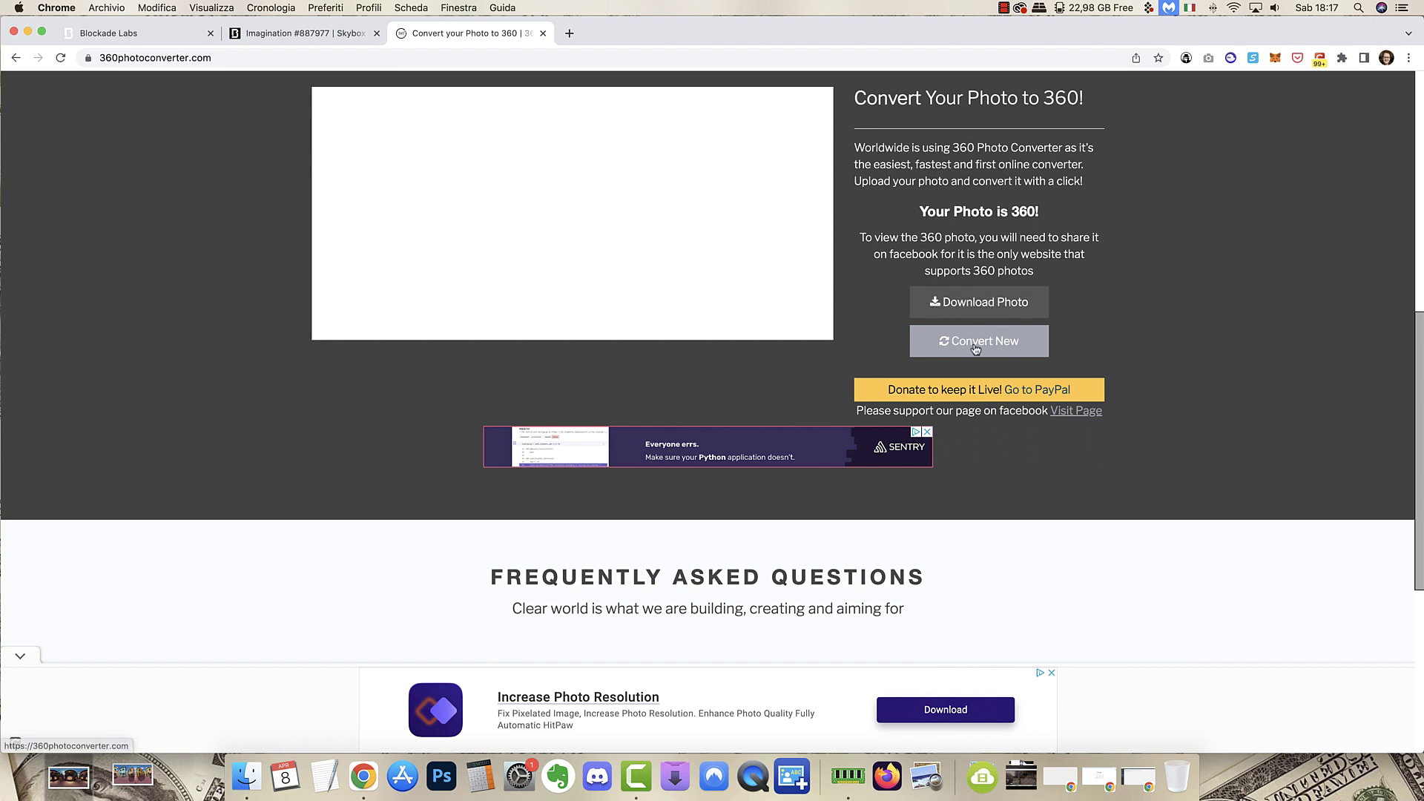
{"action": "left_click", "coordinate": [974, 303]}
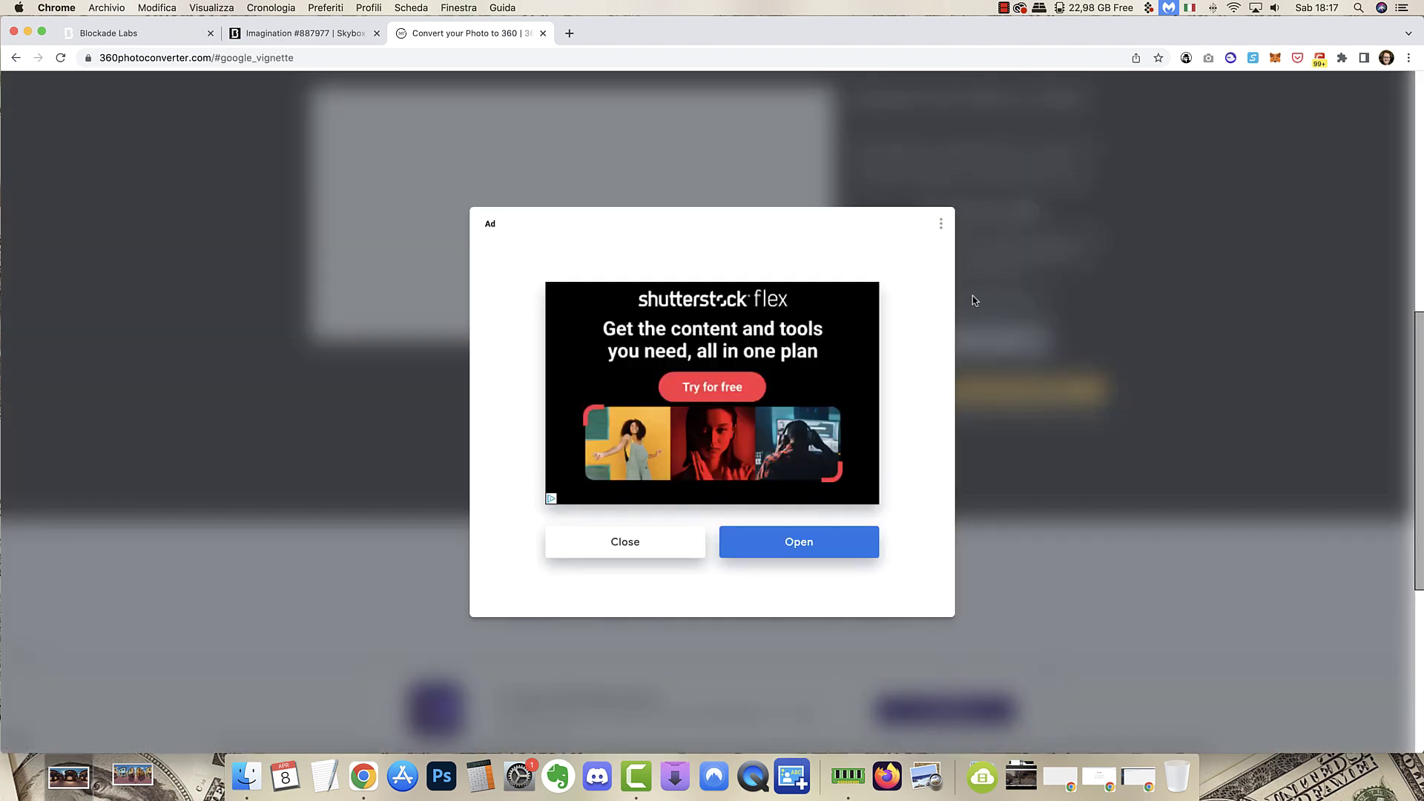
{"action": "left_click", "coordinate": [626, 544]}
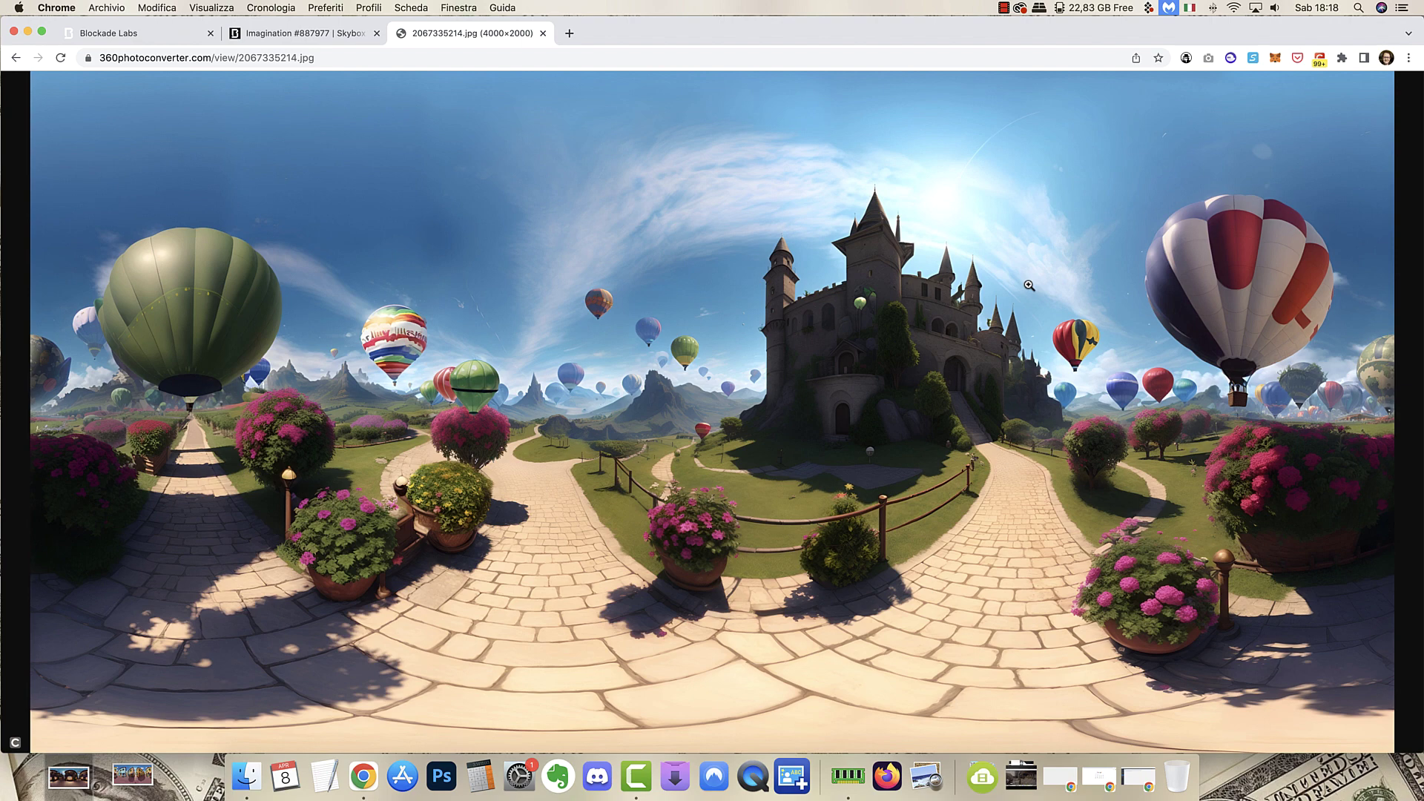
Toggle the panorama between full size and fit-to-window, and check the browser's File menu
{"action": "left_click", "coordinate": [1044, 549]}
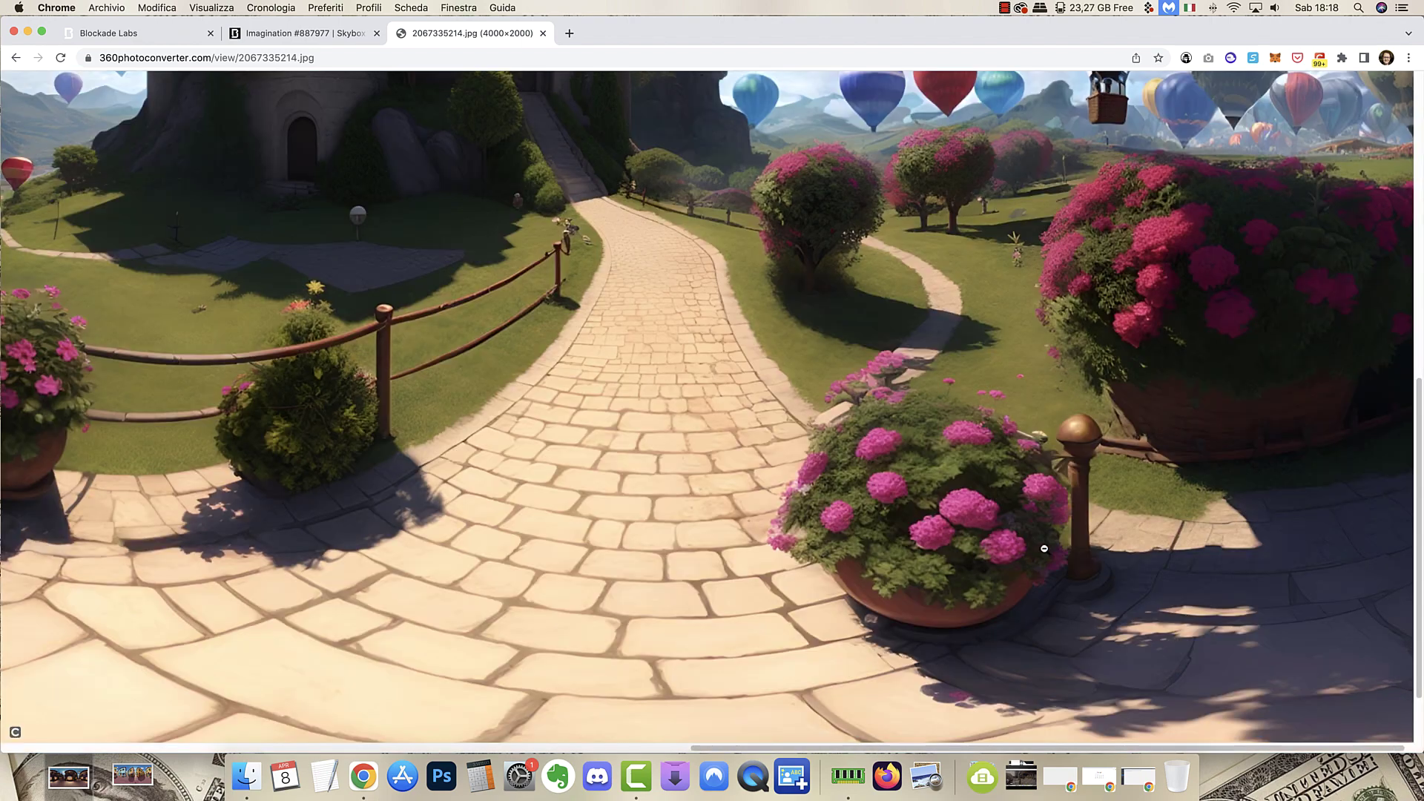
{"action": "left_click", "coordinate": [1031, 538]}
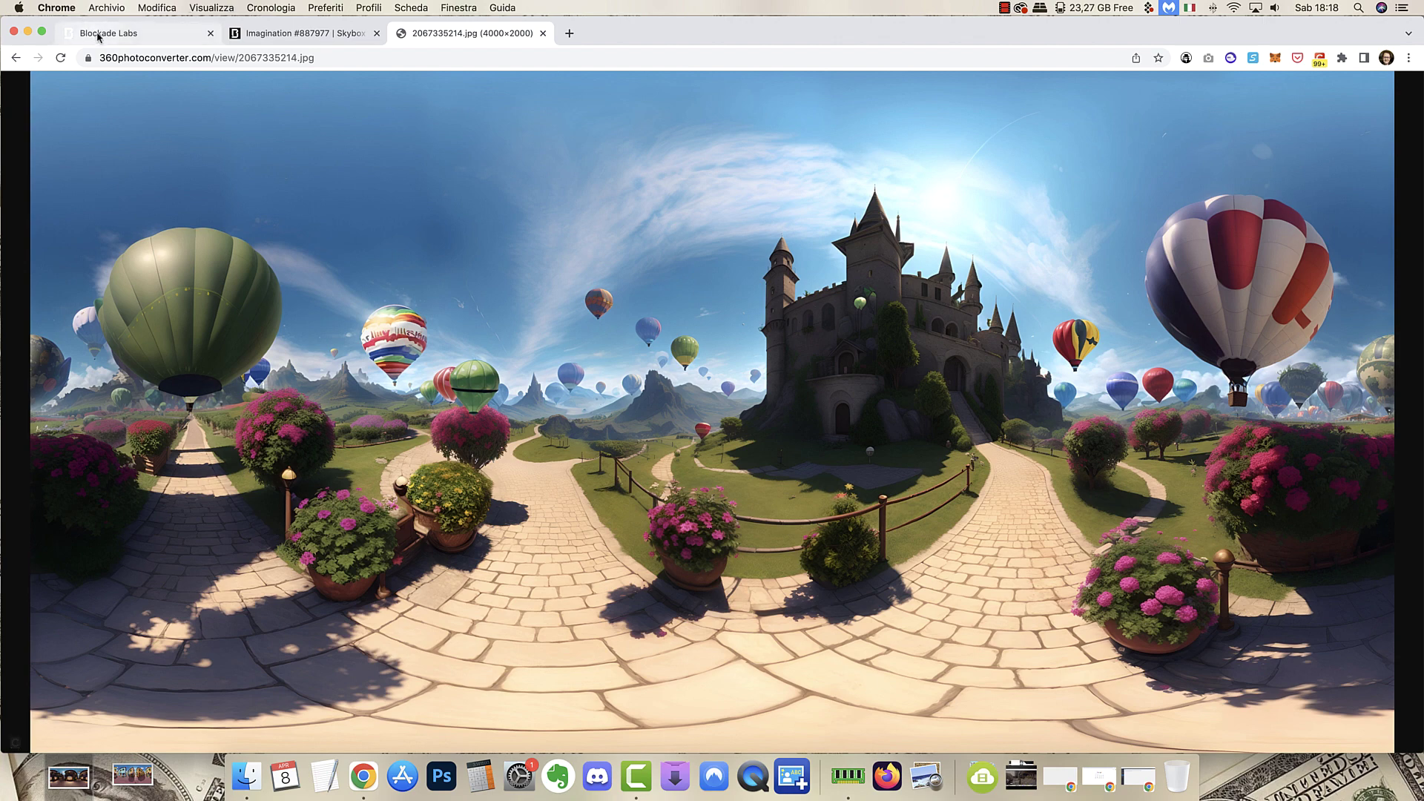
{"action": "left_click", "coordinate": [106, 7]}
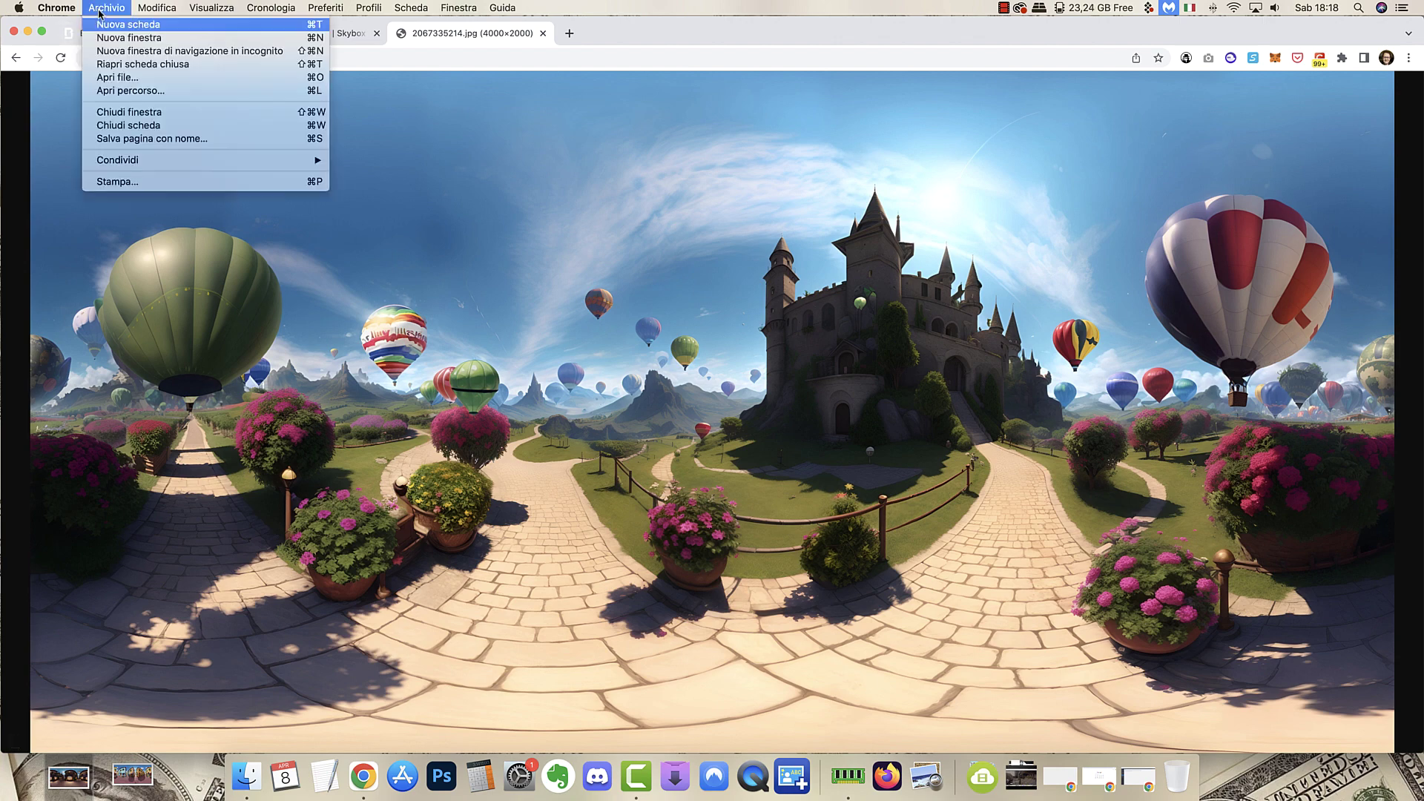
Save the panorama image to the Download folder as 2067335214.jpg
{"action": "right_click", "coordinate": [207, 367]}
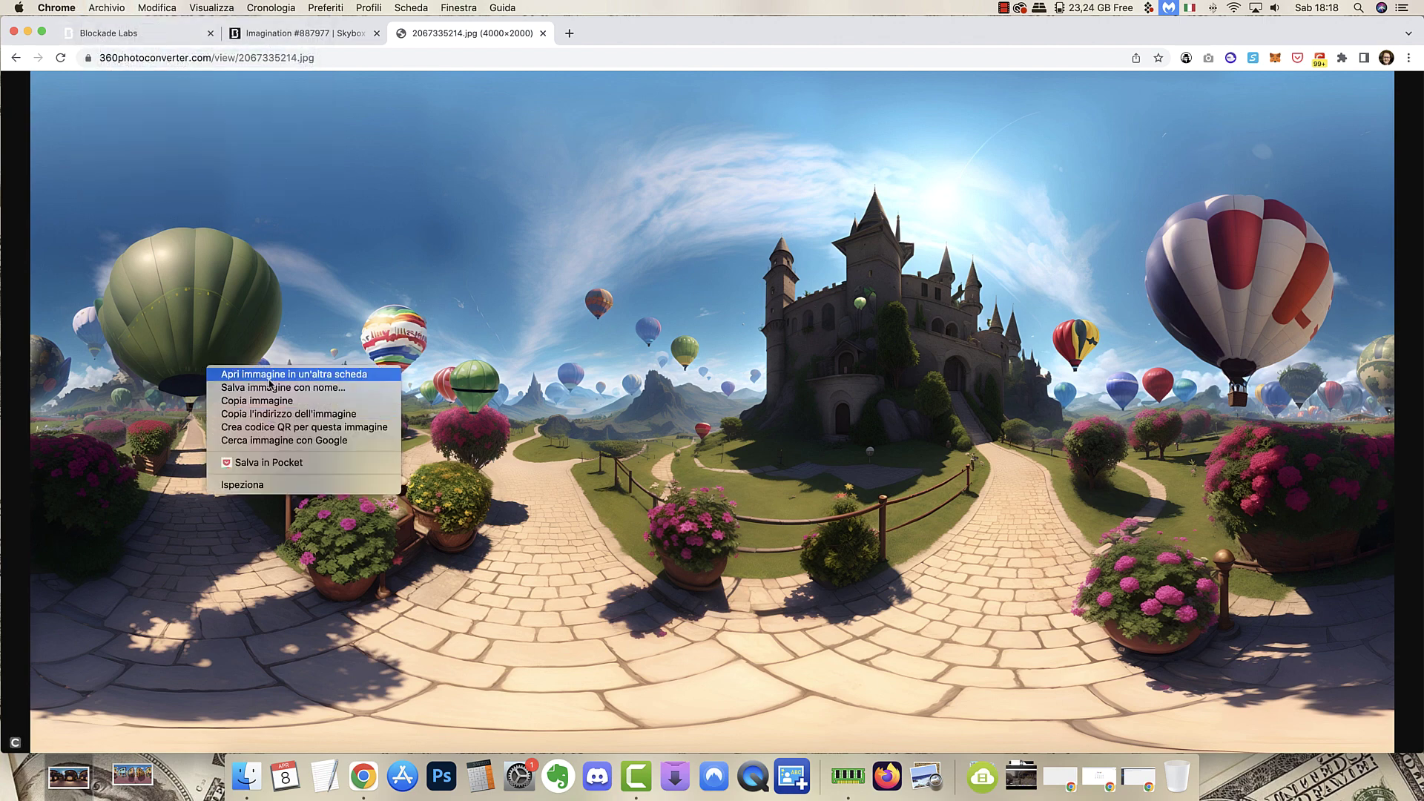
{"action": "left_click", "coordinate": [276, 388]}
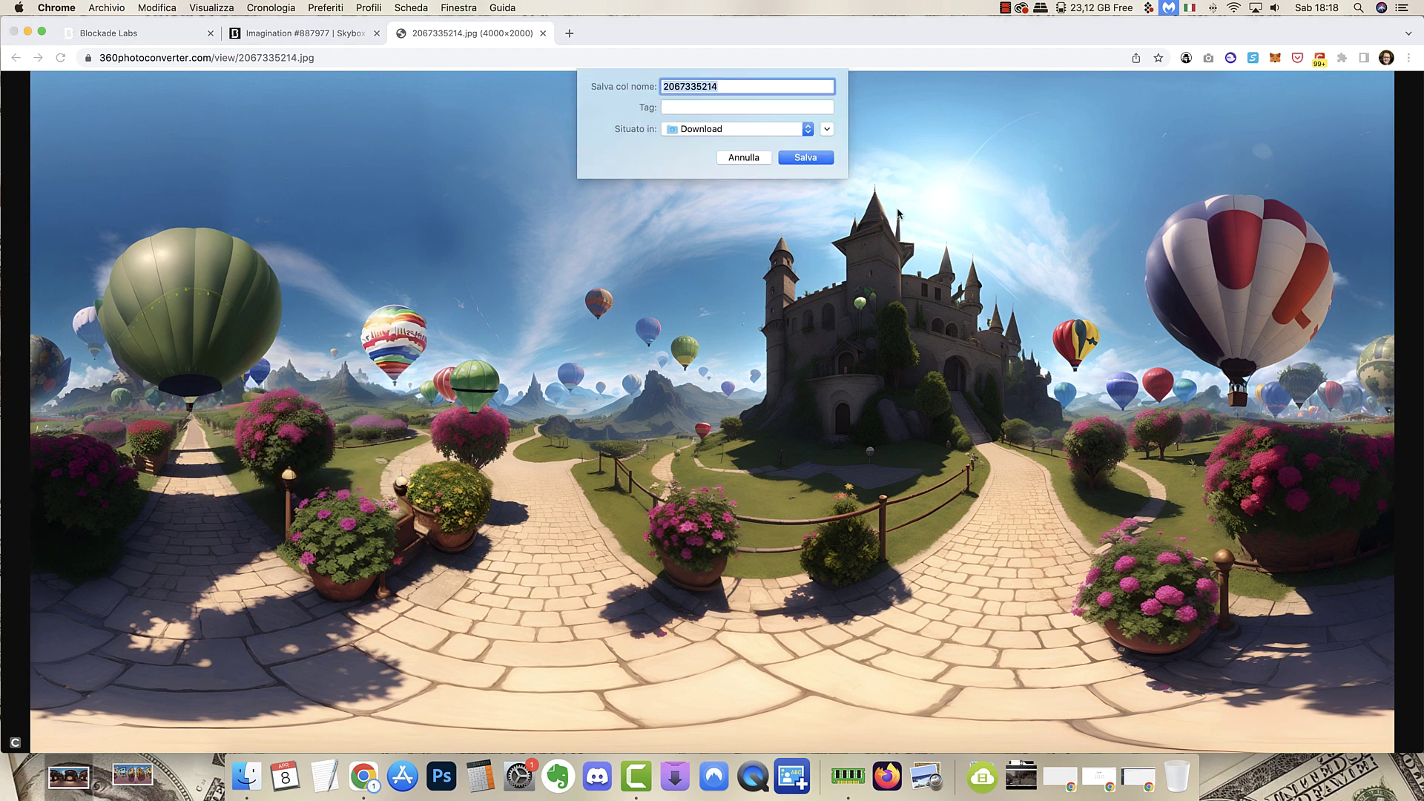
{"action": "left_click", "coordinate": [795, 165]}
{"action": "left_click", "coordinate": [728, 85]}
{"action": "type", "text": ".jpg"}
{"action": "left_click", "coordinate": [807, 164]}
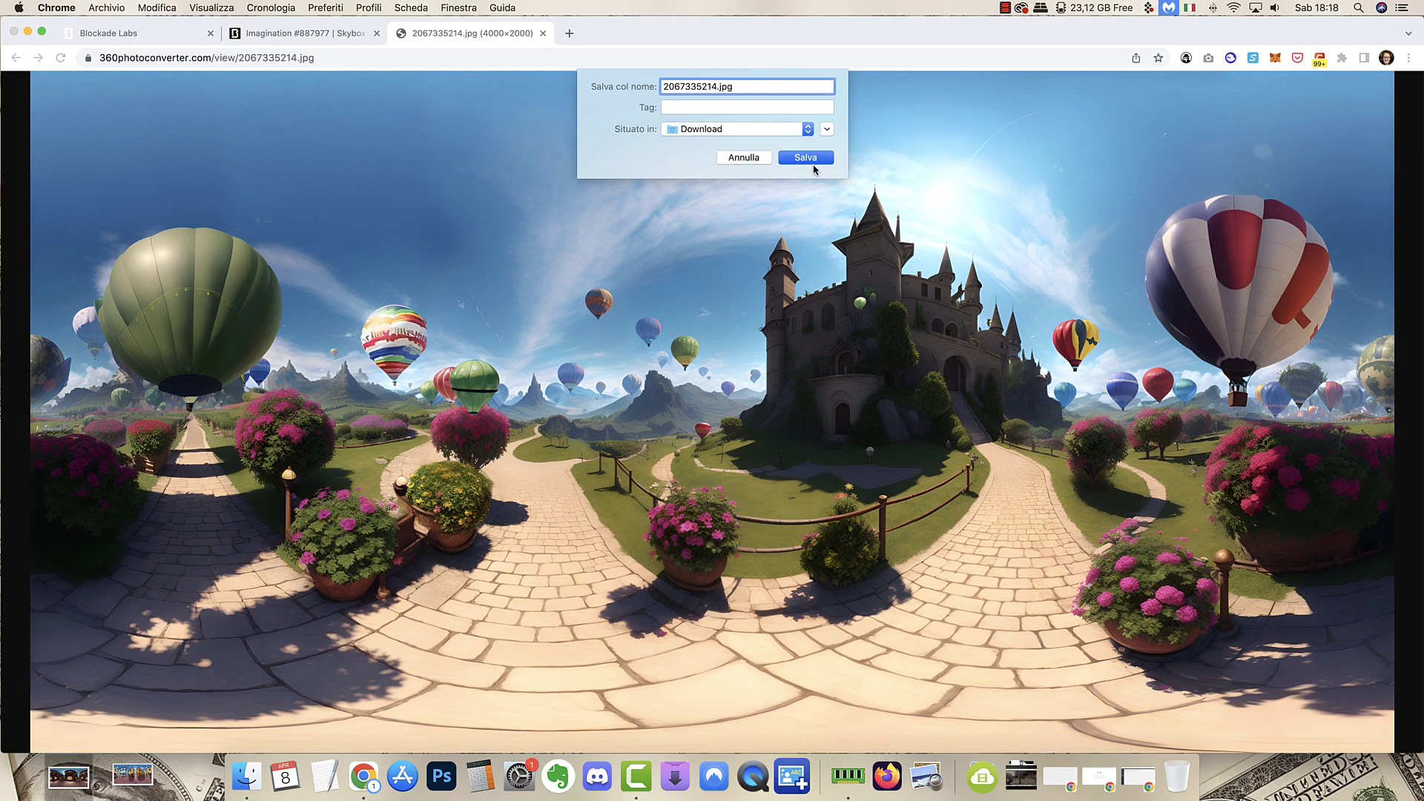
{"action": "left_click", "coordinate": [807, 157]}
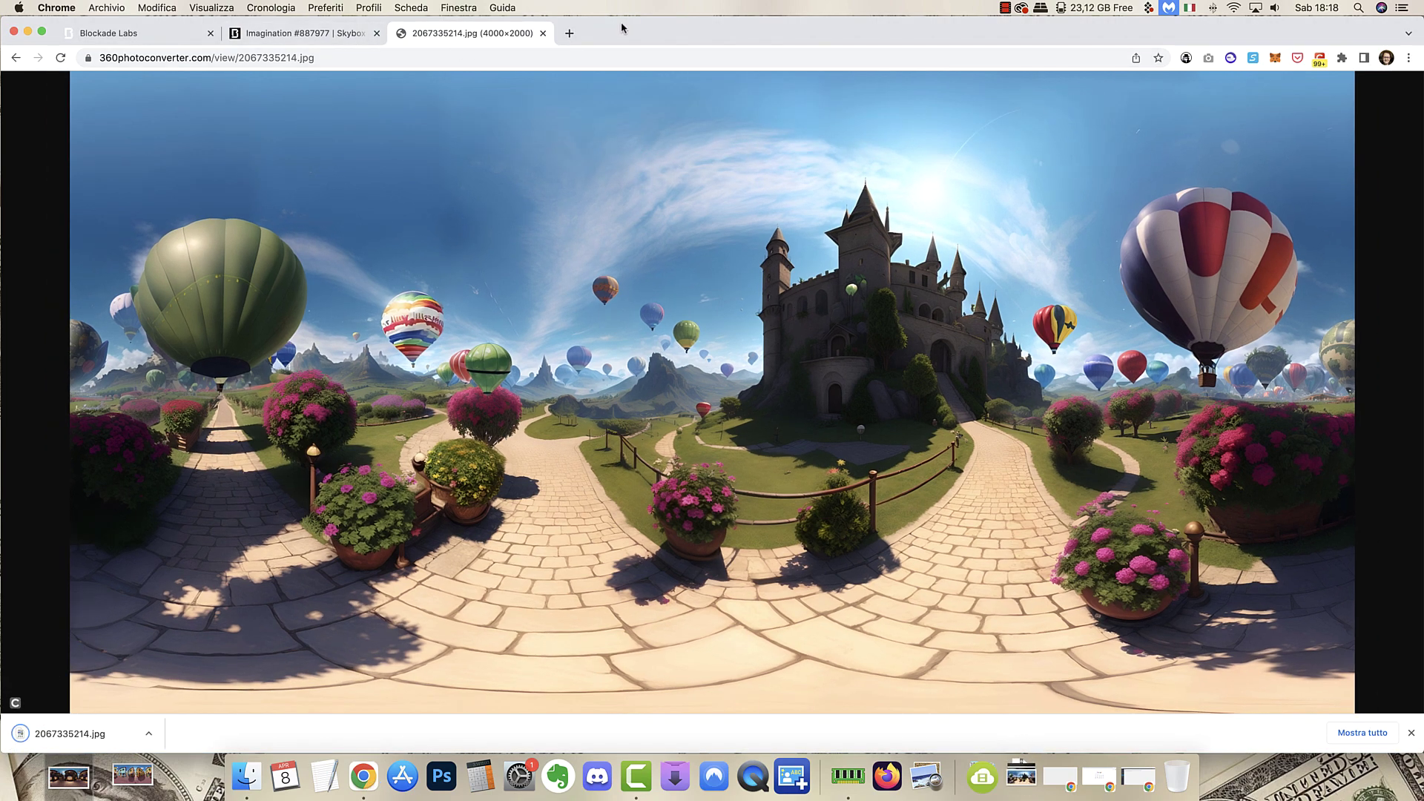
Publish a new Facebook post with 2067335214.jpg from the Downloads stack attached
{"action": "left_click", "coordinate": [568, 33]}
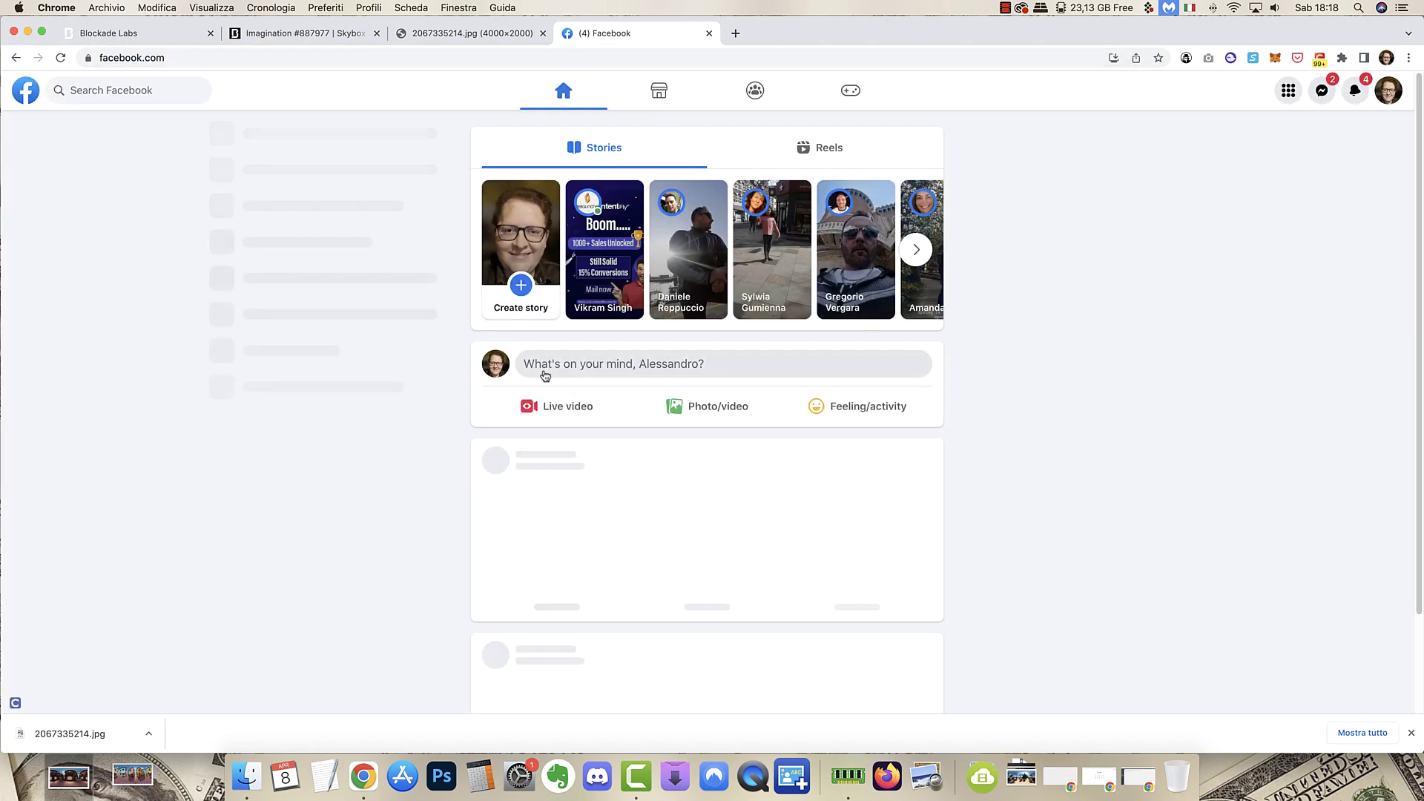
{"action": "left_click", "coordinate": [545, 372]}
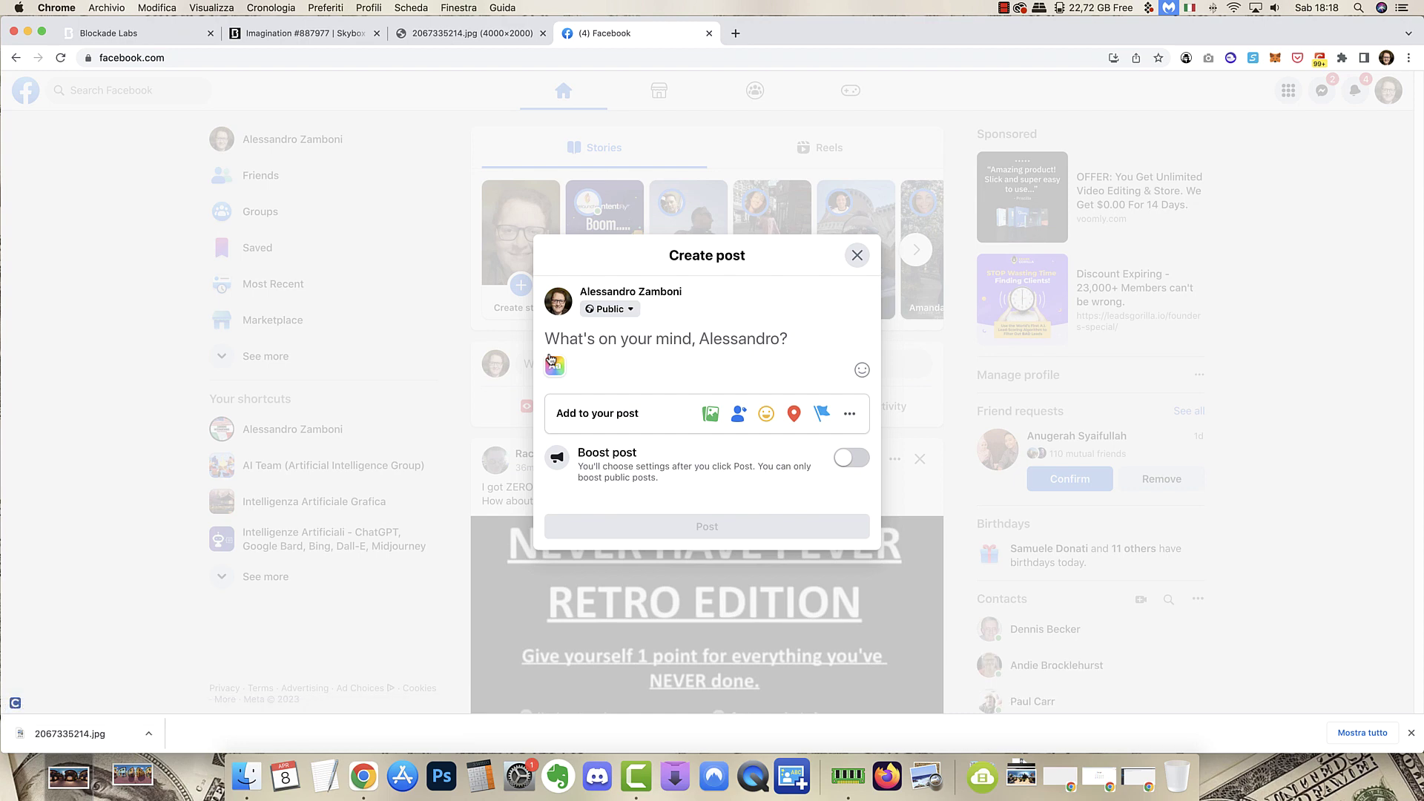
{"action": "left_click", "coordinate": [712, 414]}
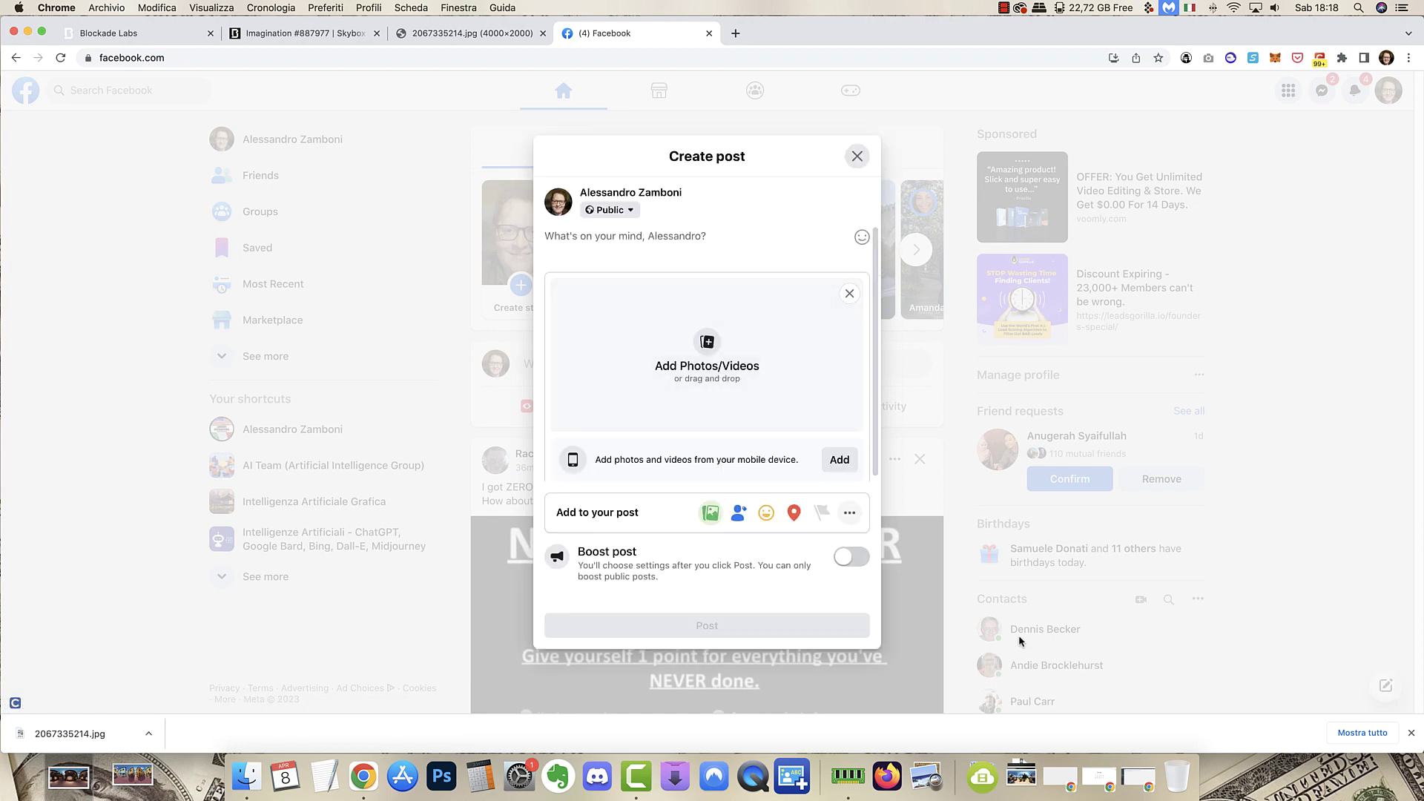
{"action": "left_click", "coordinate": [1012, 773]}
{"action": "left_click_drag", "start_coordinate": [1021, 725], "coordinate": [694, 343]}
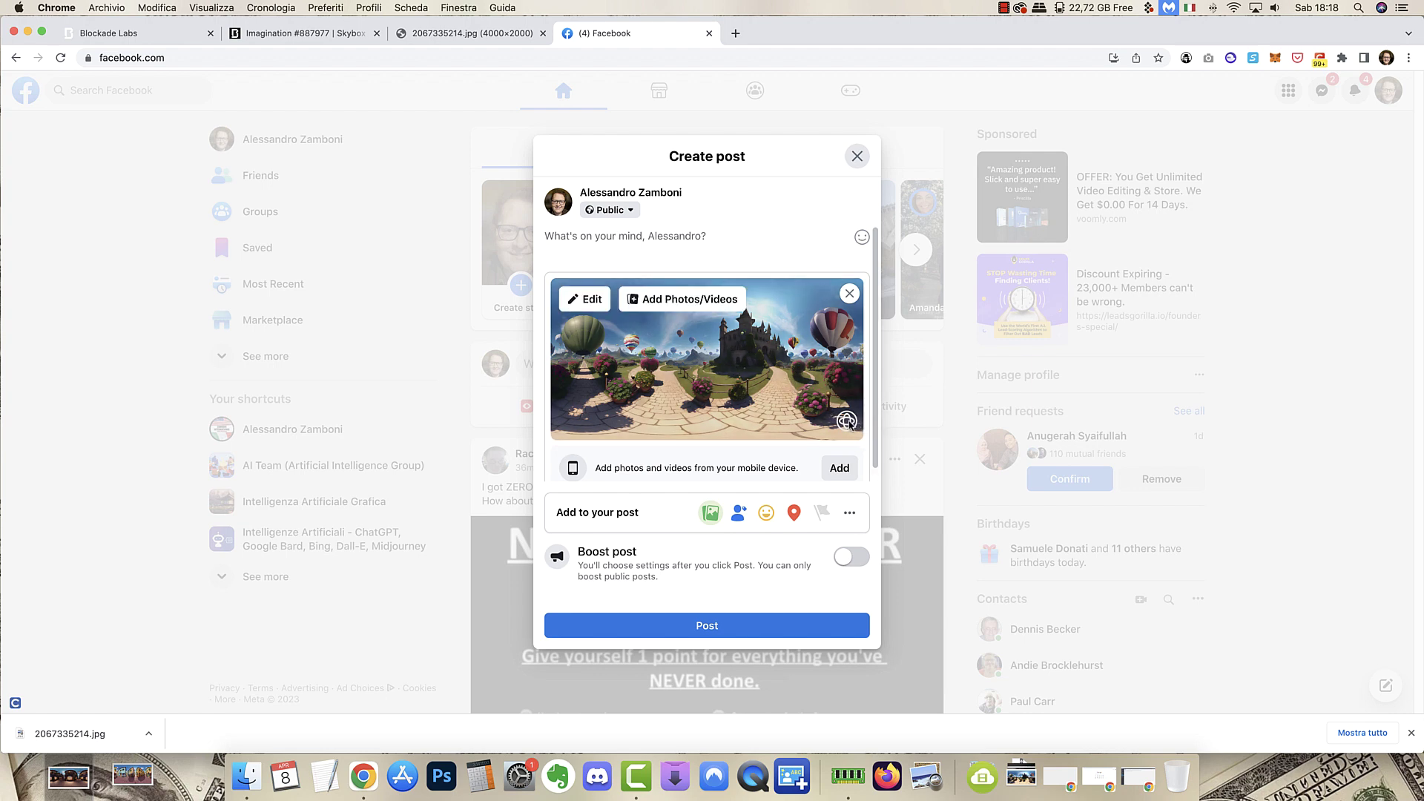
{"action": "left_click", "coordinate": [717, 625]}
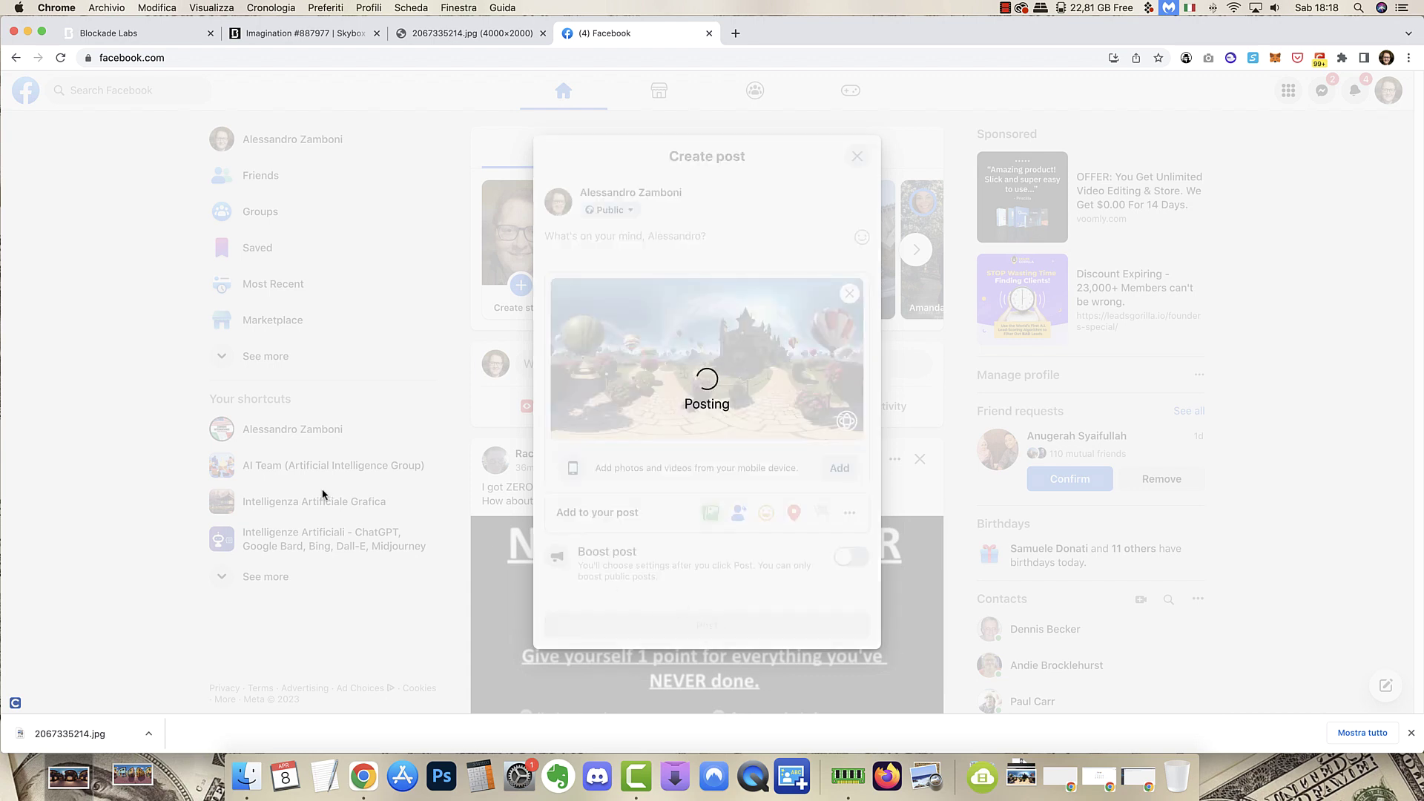
Drag around the Facebook 360 post, turning toward the balloons and mountains and back to the castle
{"action": "left_click_drag", "start_coordinate": [322, 492], "coordinate": [680, 500]}
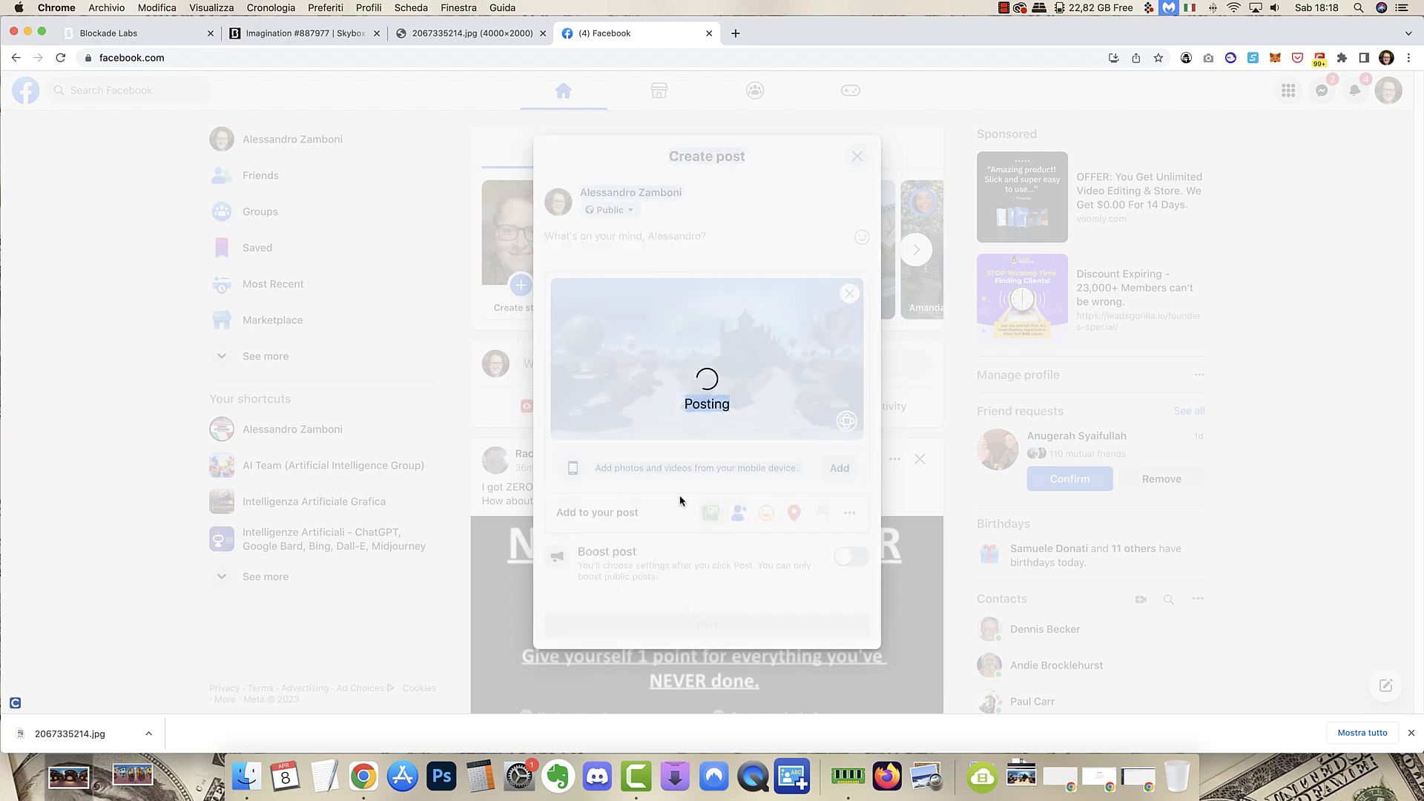
{"action": "scroll", "coordinate": [699, 455], "scroll_direction": "down", "scroll_amount": 3}
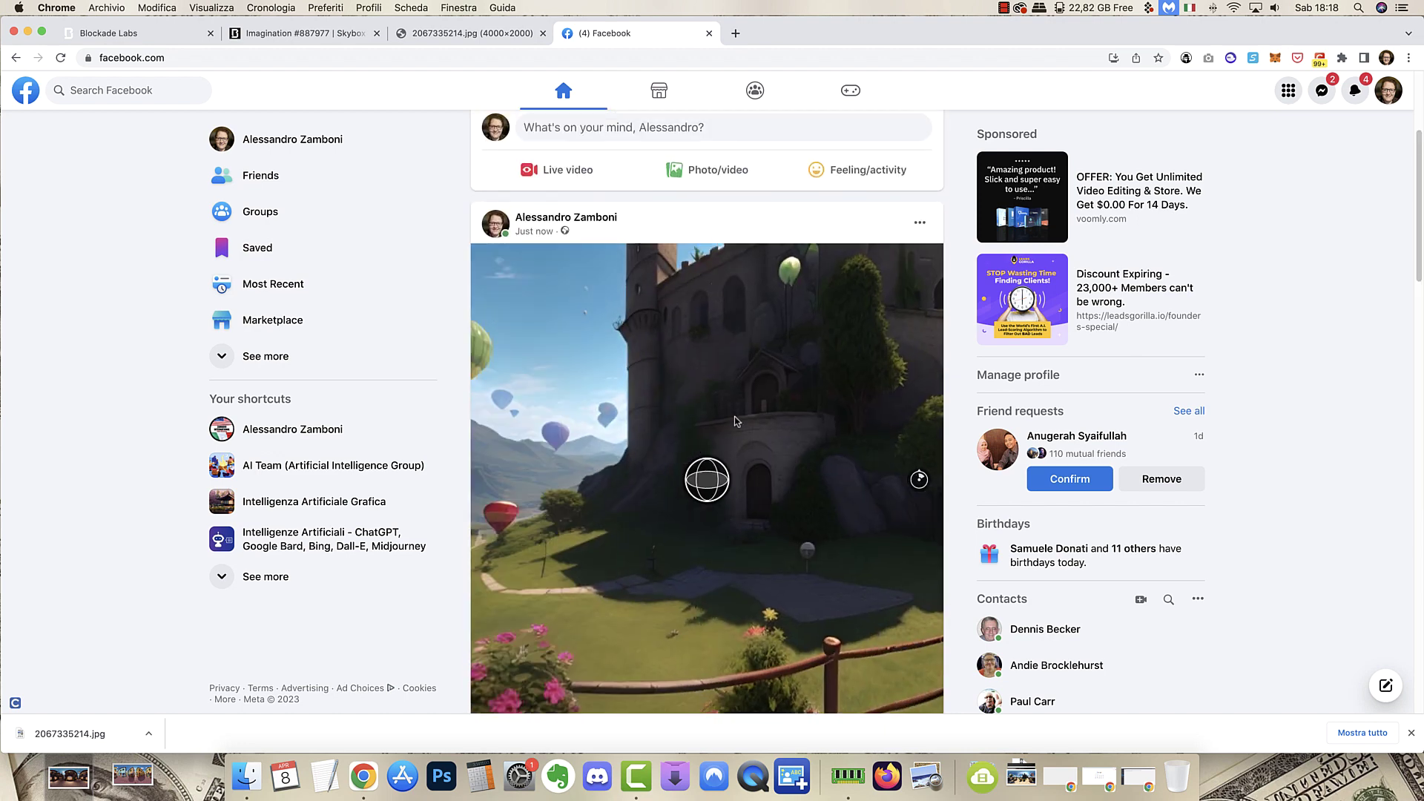
{"action": "left_click_drag", "start_coordinate": [622, 394], "coordinate": [857, 462]}
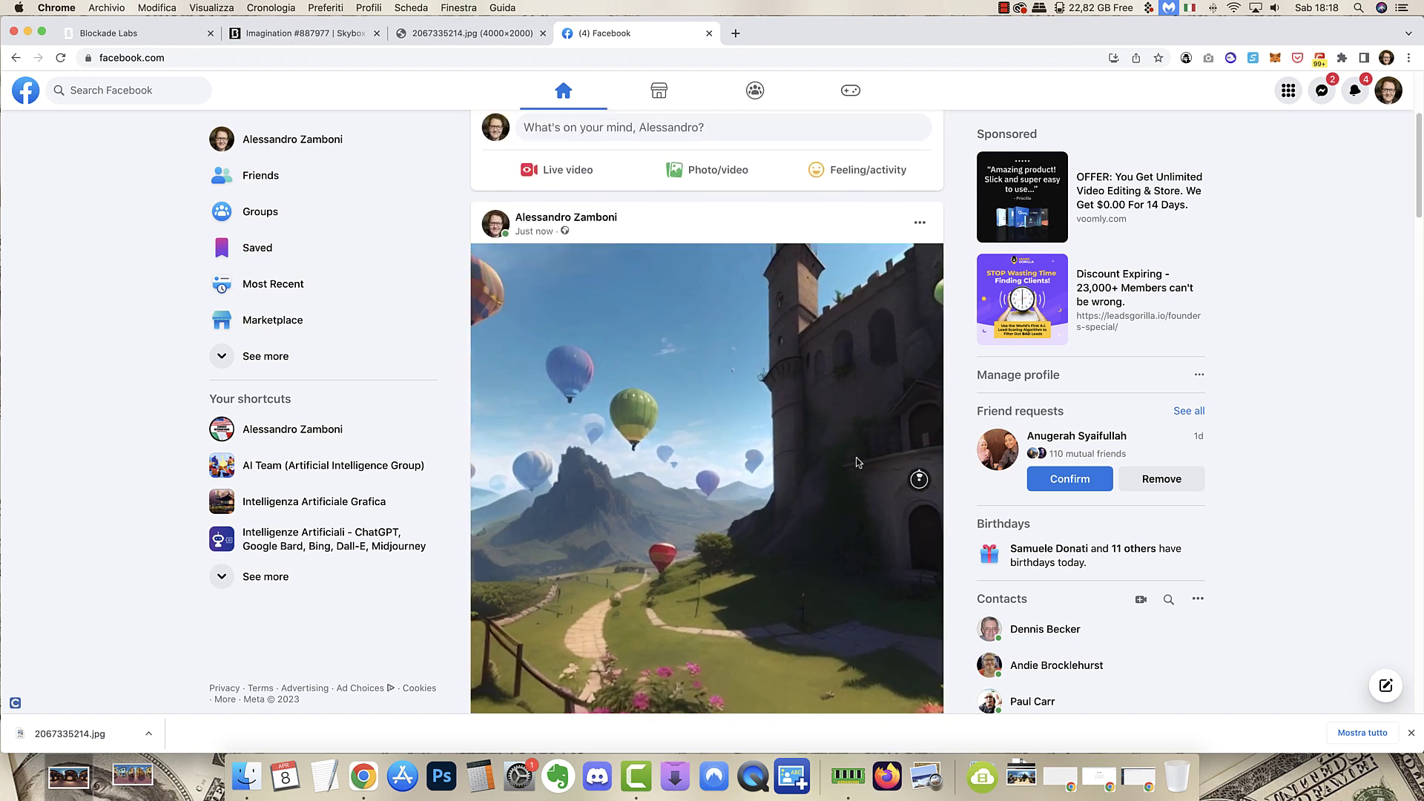
{"action": "scroll", "coordinate": [778, 423], "scroll_direction": "up", "scroll_amount": 5}
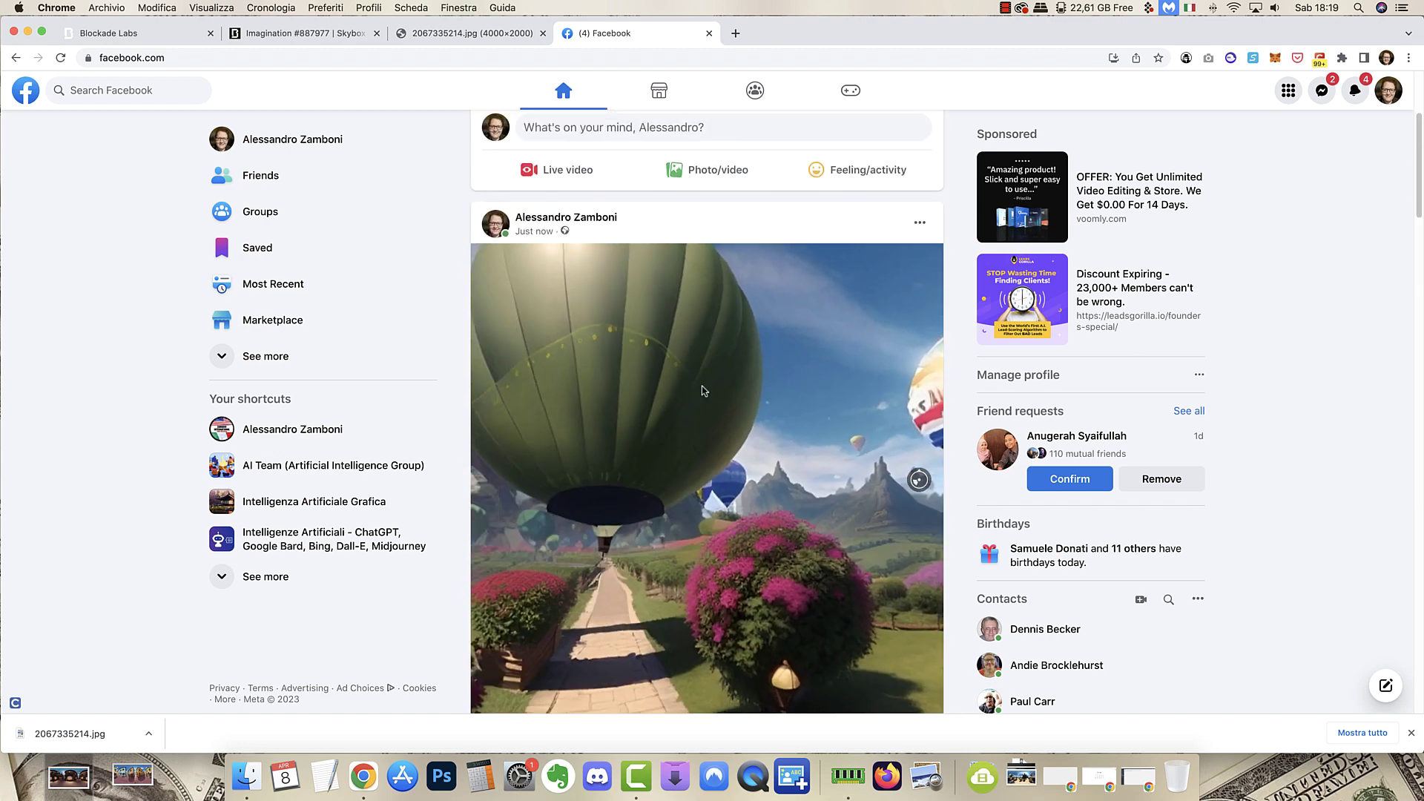
{"action": "mouse_move", "coordinate": [702, 391]}
{"action": "left_mouse_down"}
{"action": "mouse_move", "coordinate": [735, 543]}
{"action": "mouse_move", "coordinate": [653, 403]}
{"action": "mouse_move", "coordinate": [709, 400]}
{"action": "mouse_move", "coordinate": [581, 354]}
{"action": "left_mouse_up"}
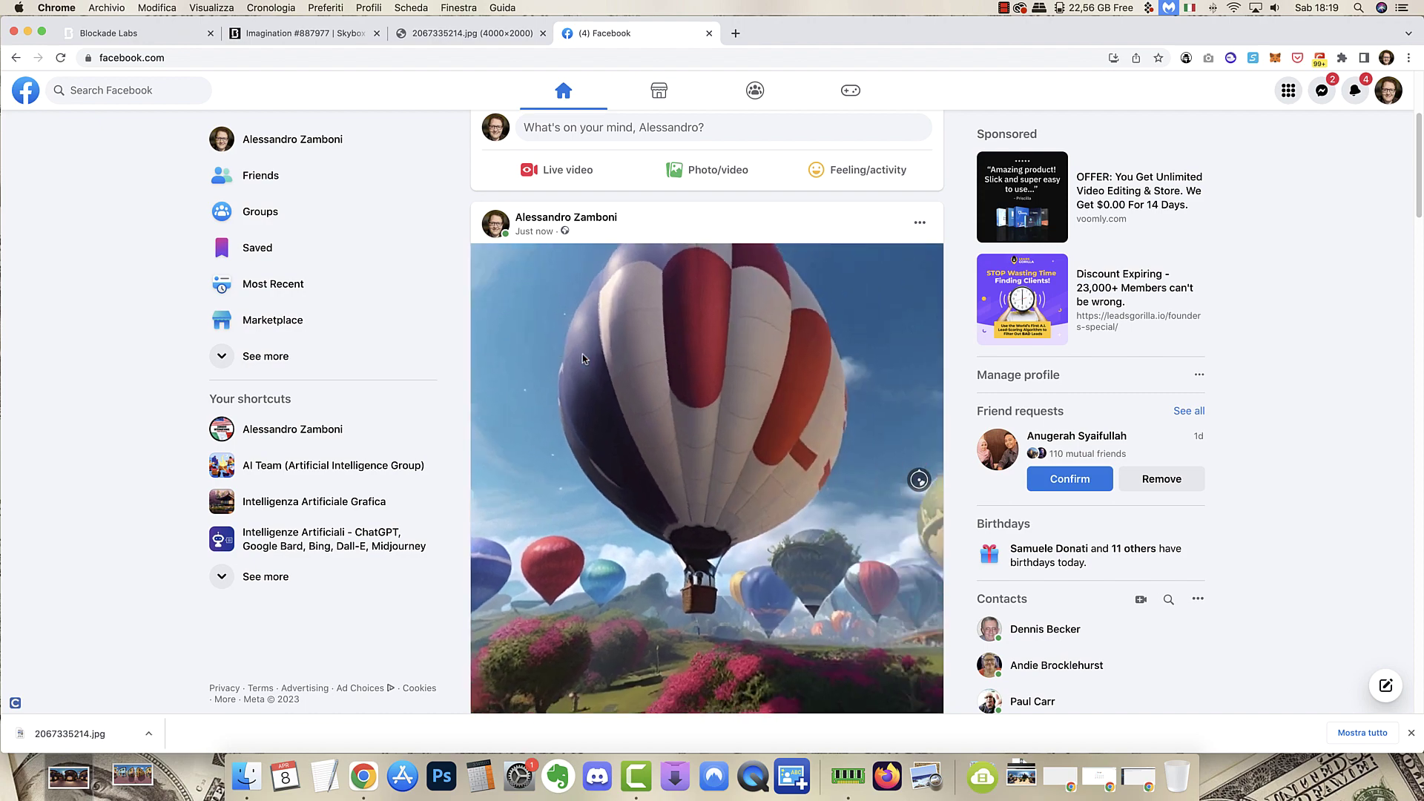
Move the new 360 post to trash and return to the converted panorama tab
{"action": "left_click", "coordinate": [919, 223]}
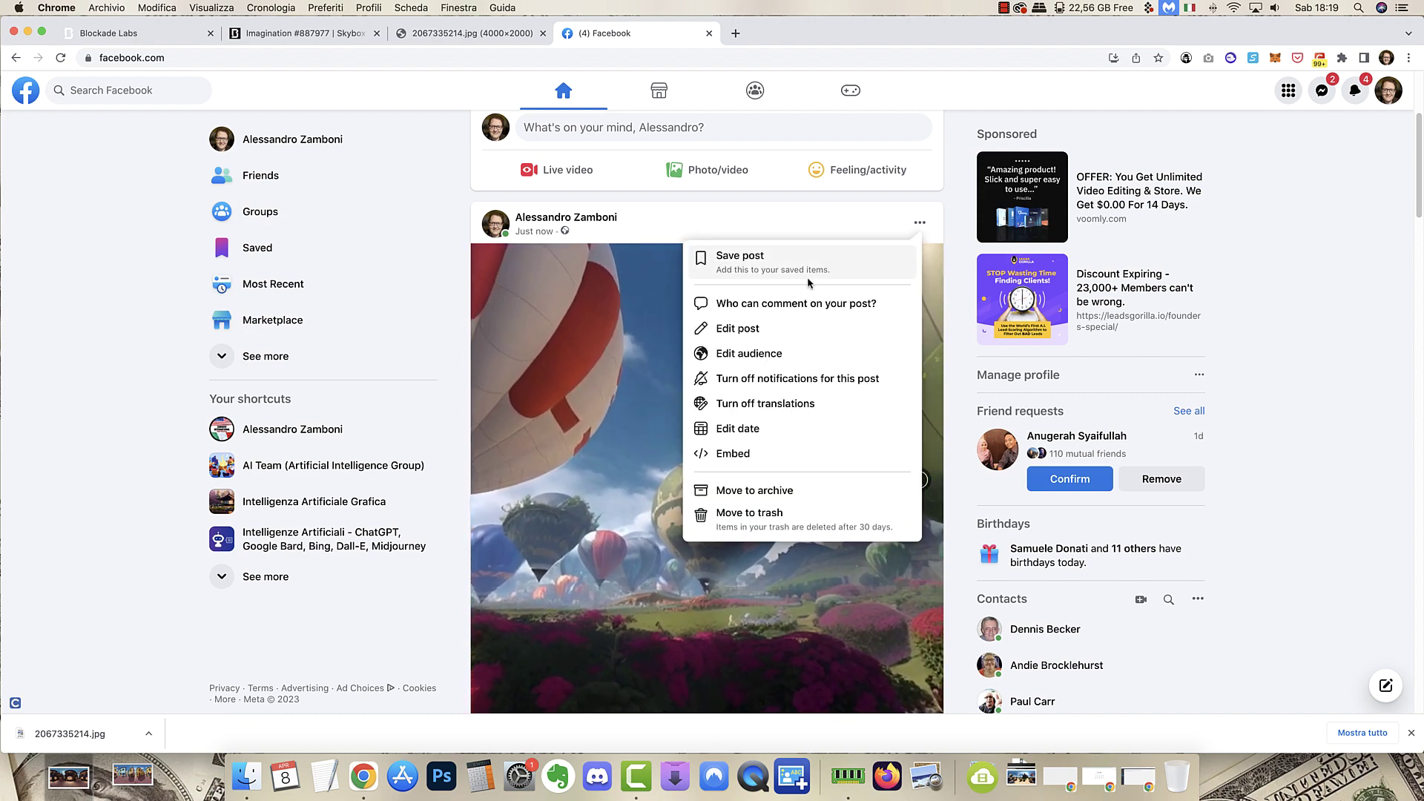
{"action": "left_click", "coordinate": [745, 518]}
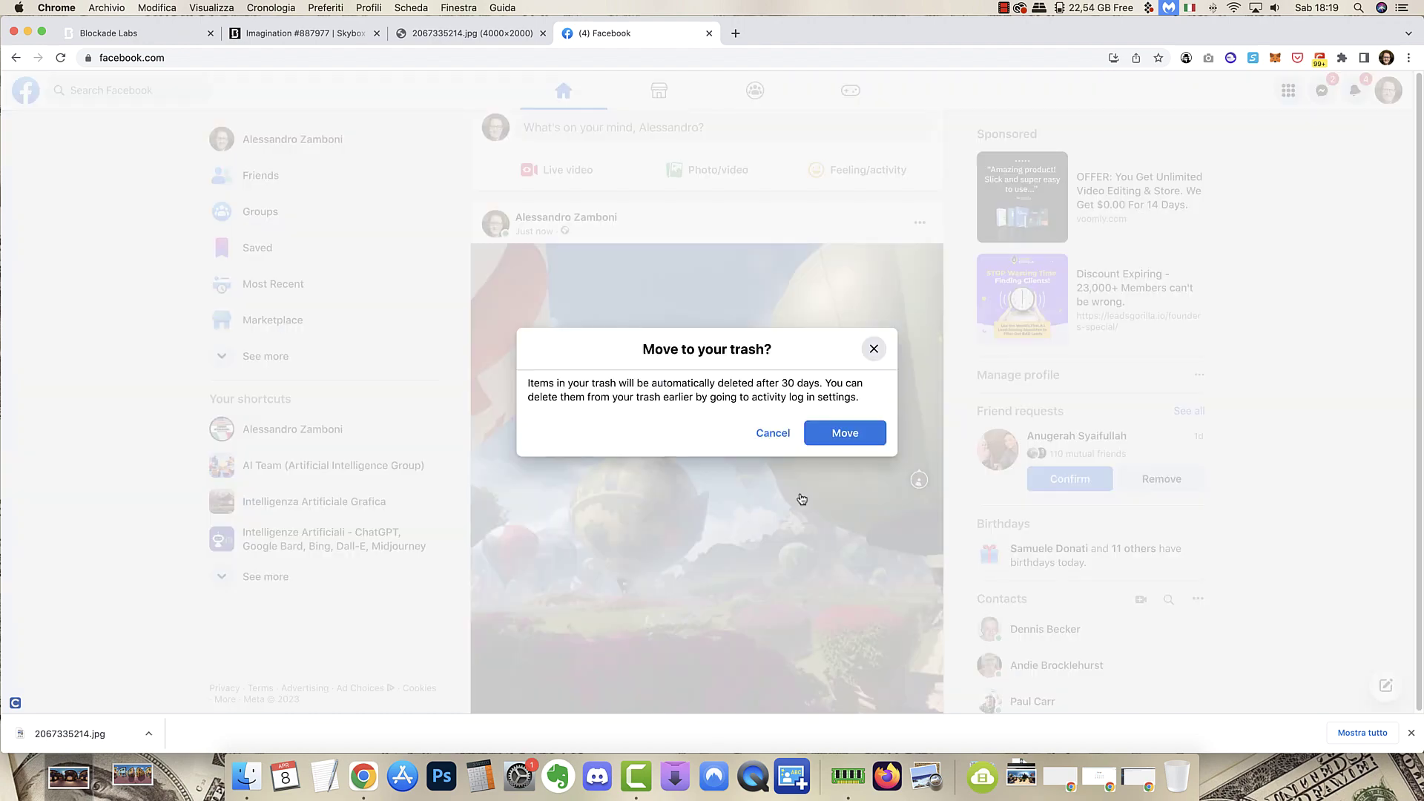
{"action": "left_click", "coordinate": [845, 433]}
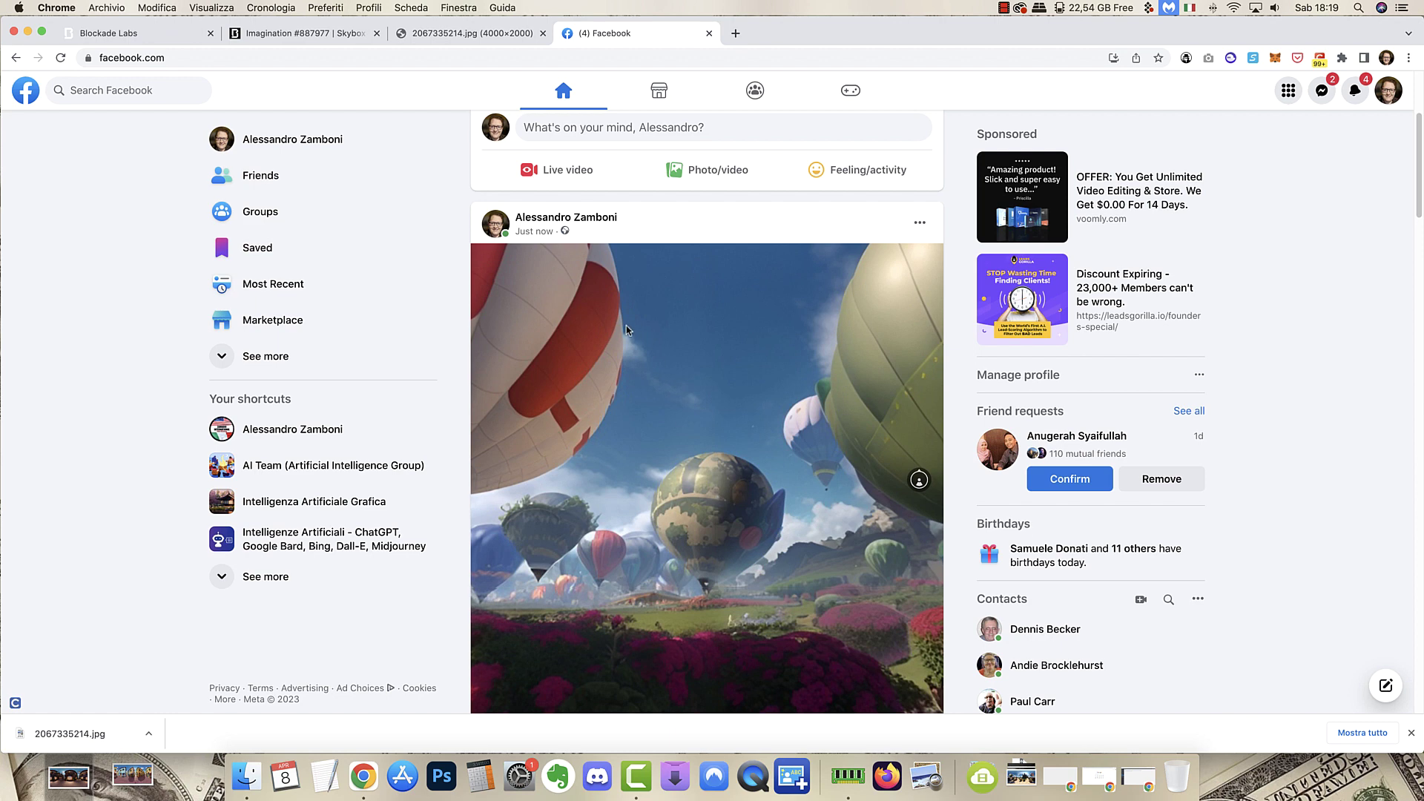
{"action": "left_click", "coordinate": [433, 35]}
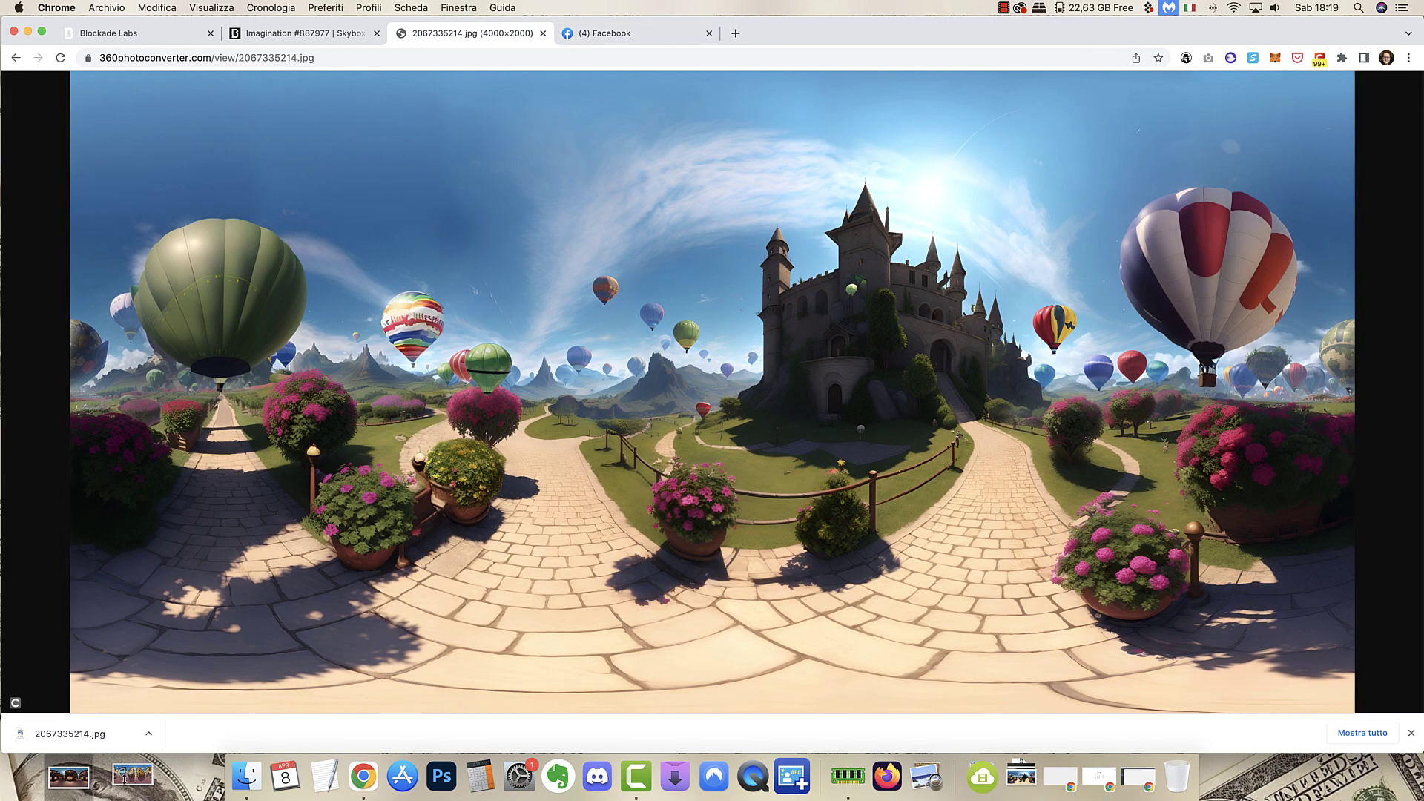
Bring Chrome back to the front and close the finished-downloads shelf
{"action": "left_click_drag", "start_coordinate": [129, 776], "coordinate": [487, 520]}
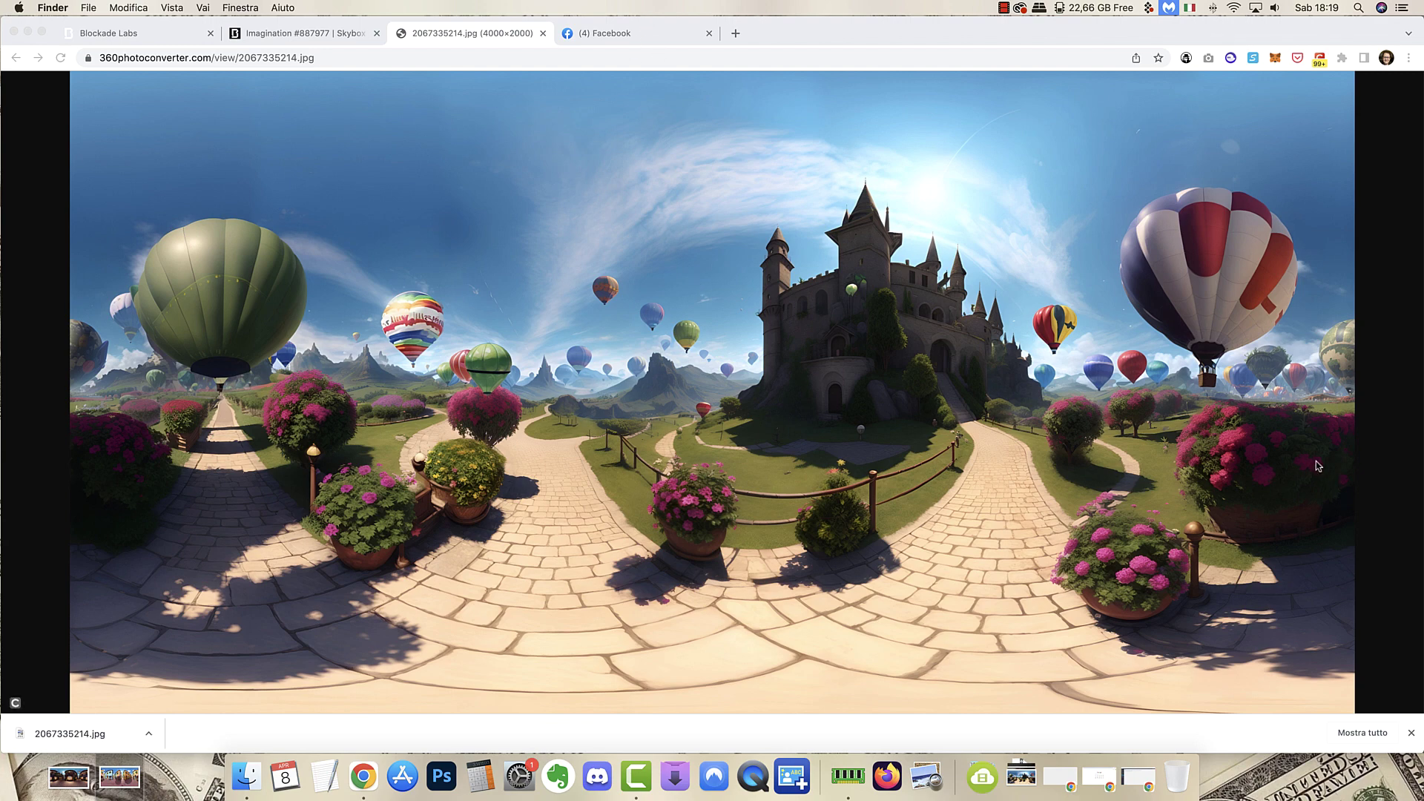
{"action": "left_click", "coordinate": [1411, 741]}
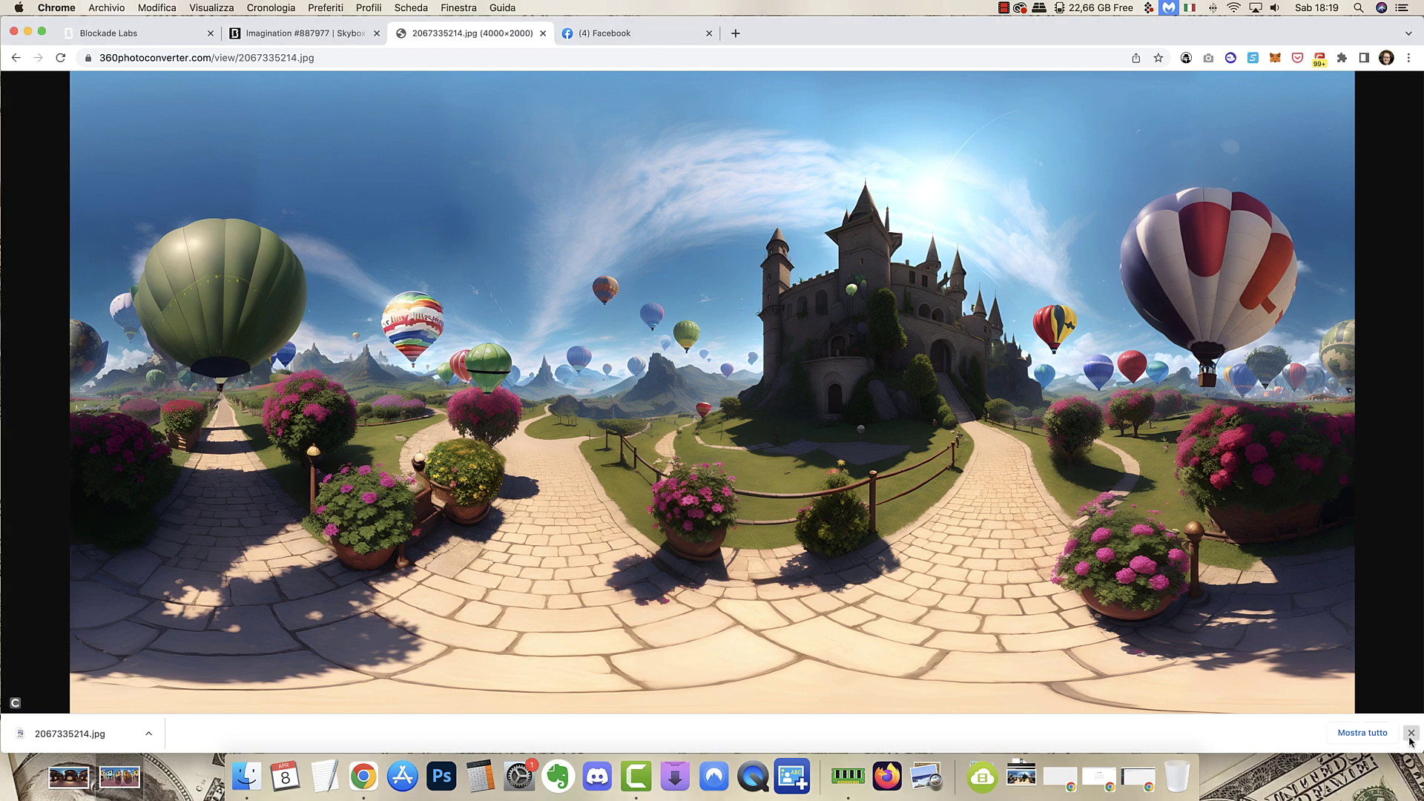
{"action": "left_click", "coordinate": [1410, 737]}
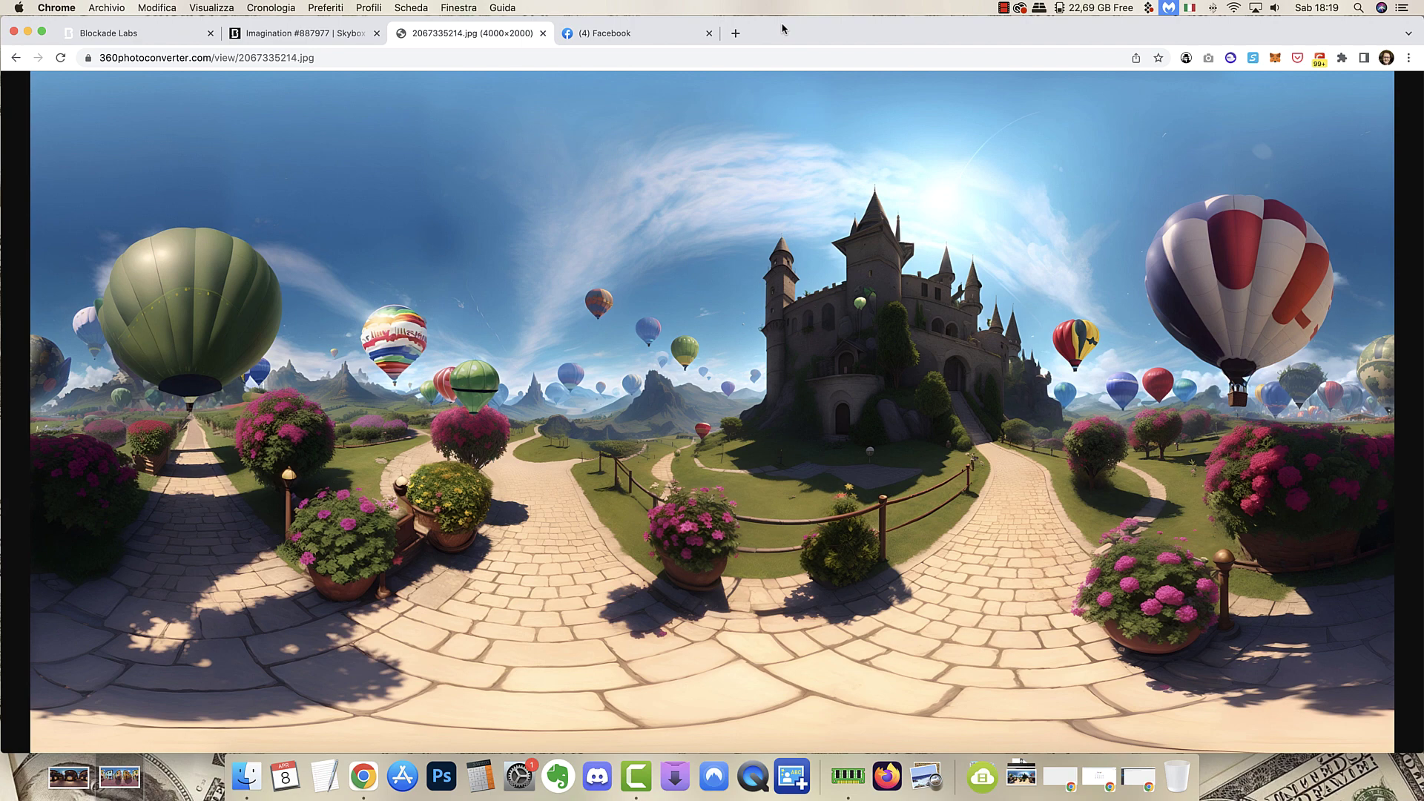
Rotate the Imagination #887977 lighthouse beach skybox, then return to the 2067335214.jpg panorama
{"action": "left_click", "coordinate": [144, 33]}
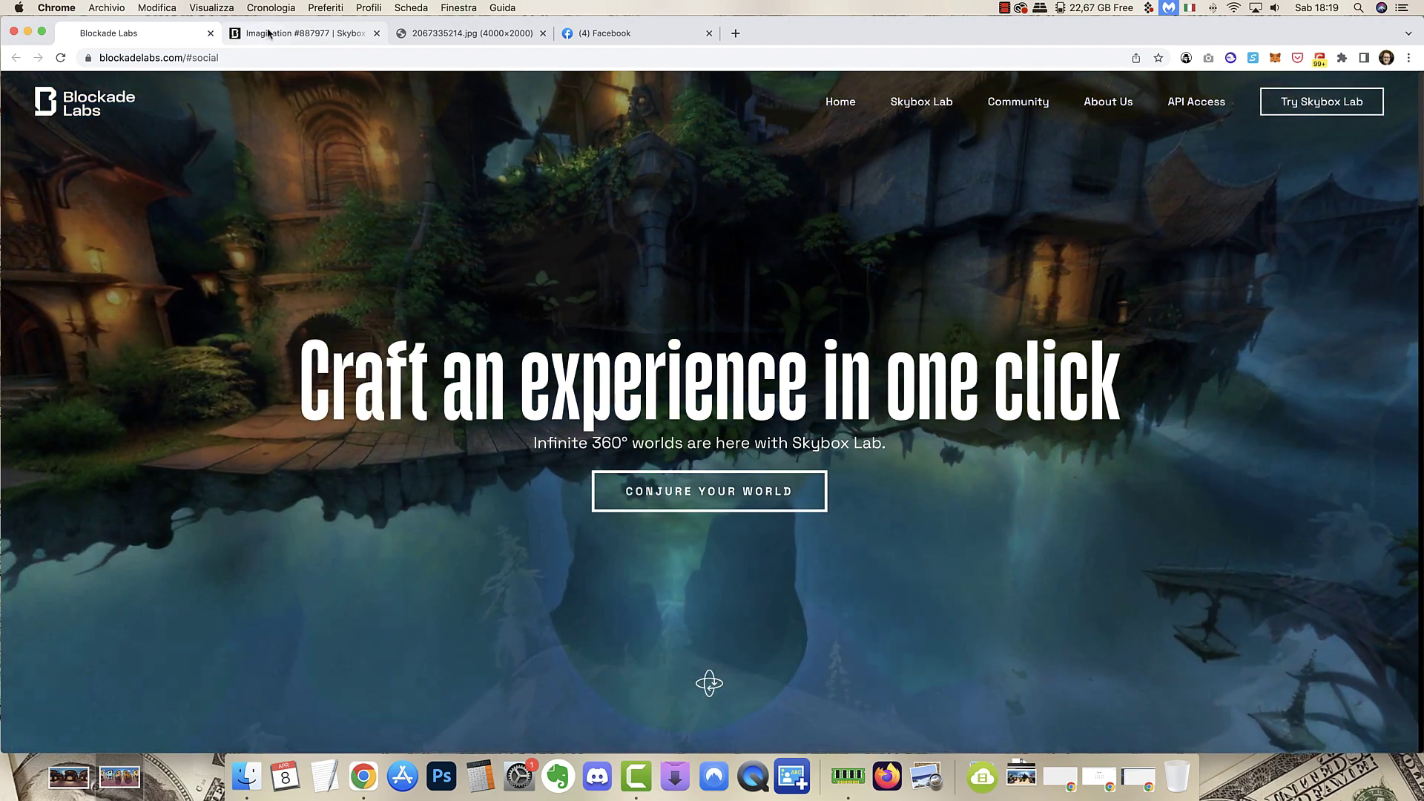
{"action": "left_click", "coordinate": [267, 34]}
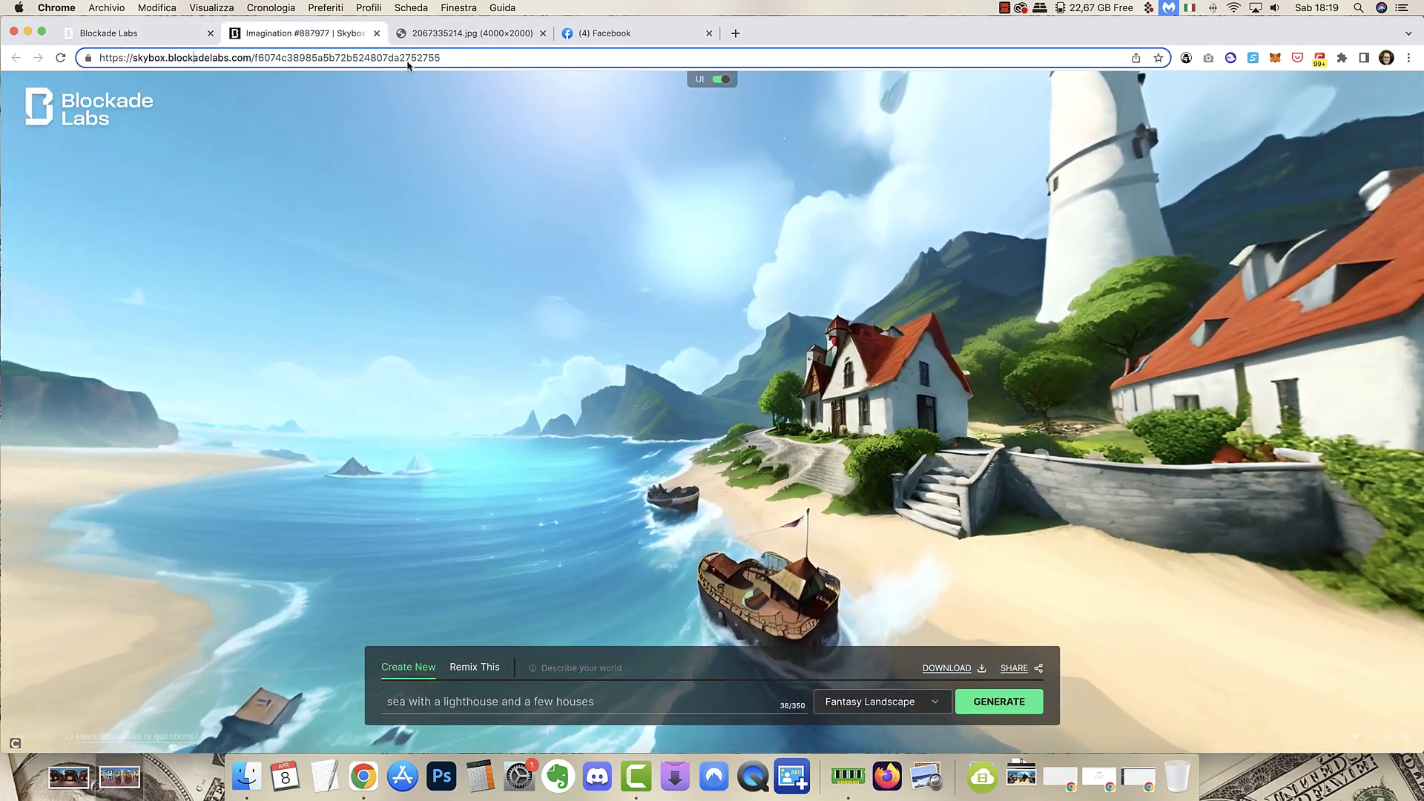
{"action": "mouse_move", "coordinate": [730, 259]}
{"action": "left_mouse_down"}
{"action": "mouse_move", "coordinate": [939, 405]}
{"action": "mouse_move", "coordinate": [617, 256]}
{"action": "left_mouse_up"}
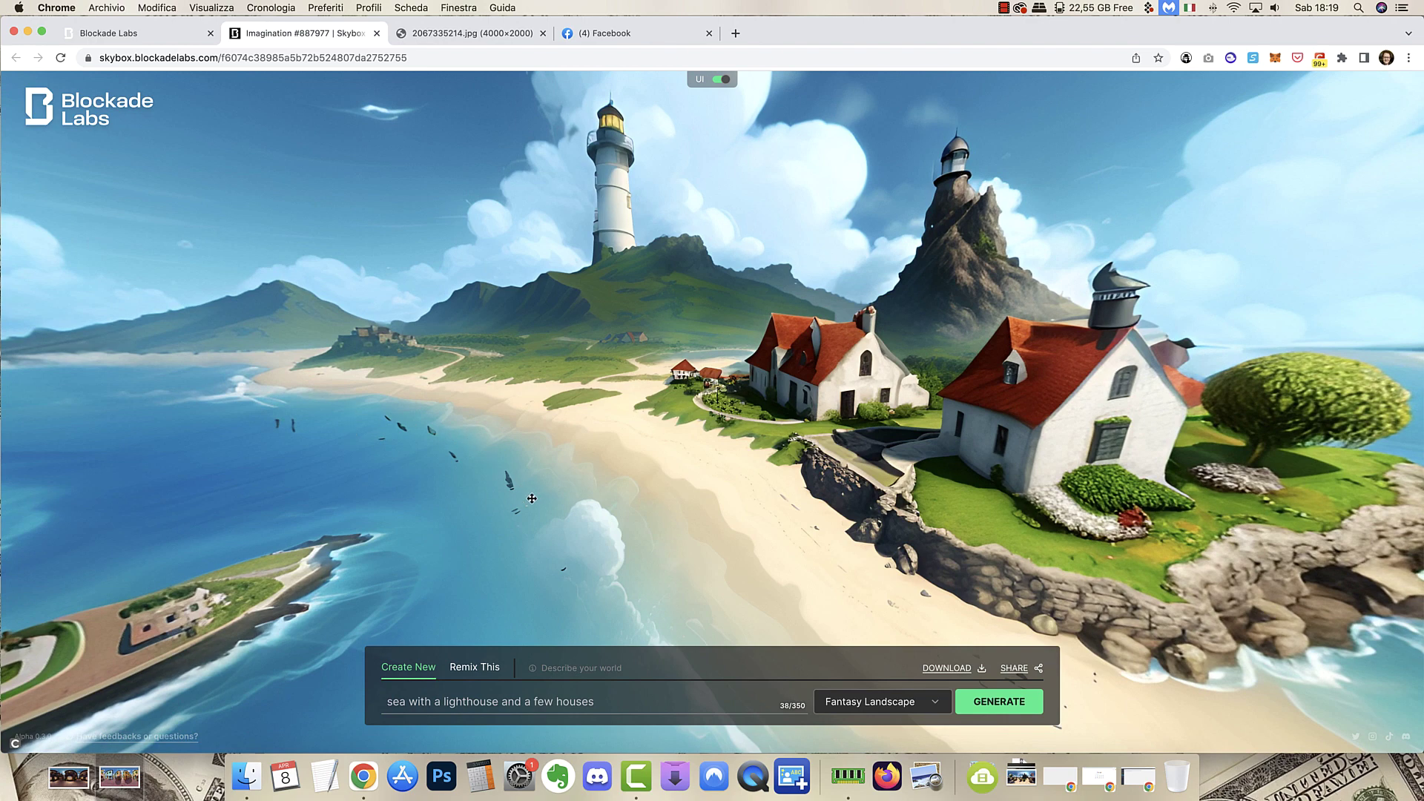
{"action": "left_click_drag", "start_coordinate": [567, 575], "coordinate": [635, 410]}
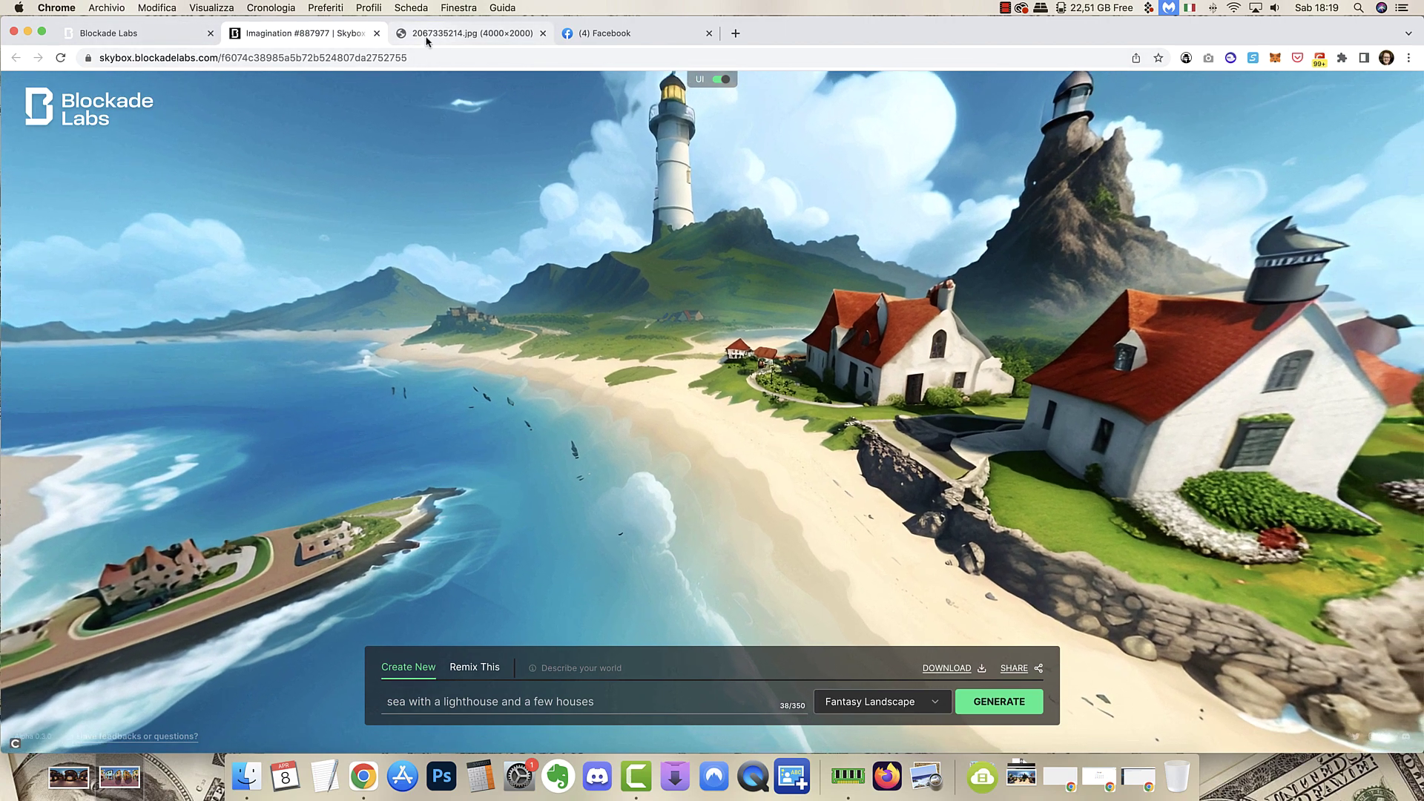
{"action": "left_click", "coordinate": [426, 34]}
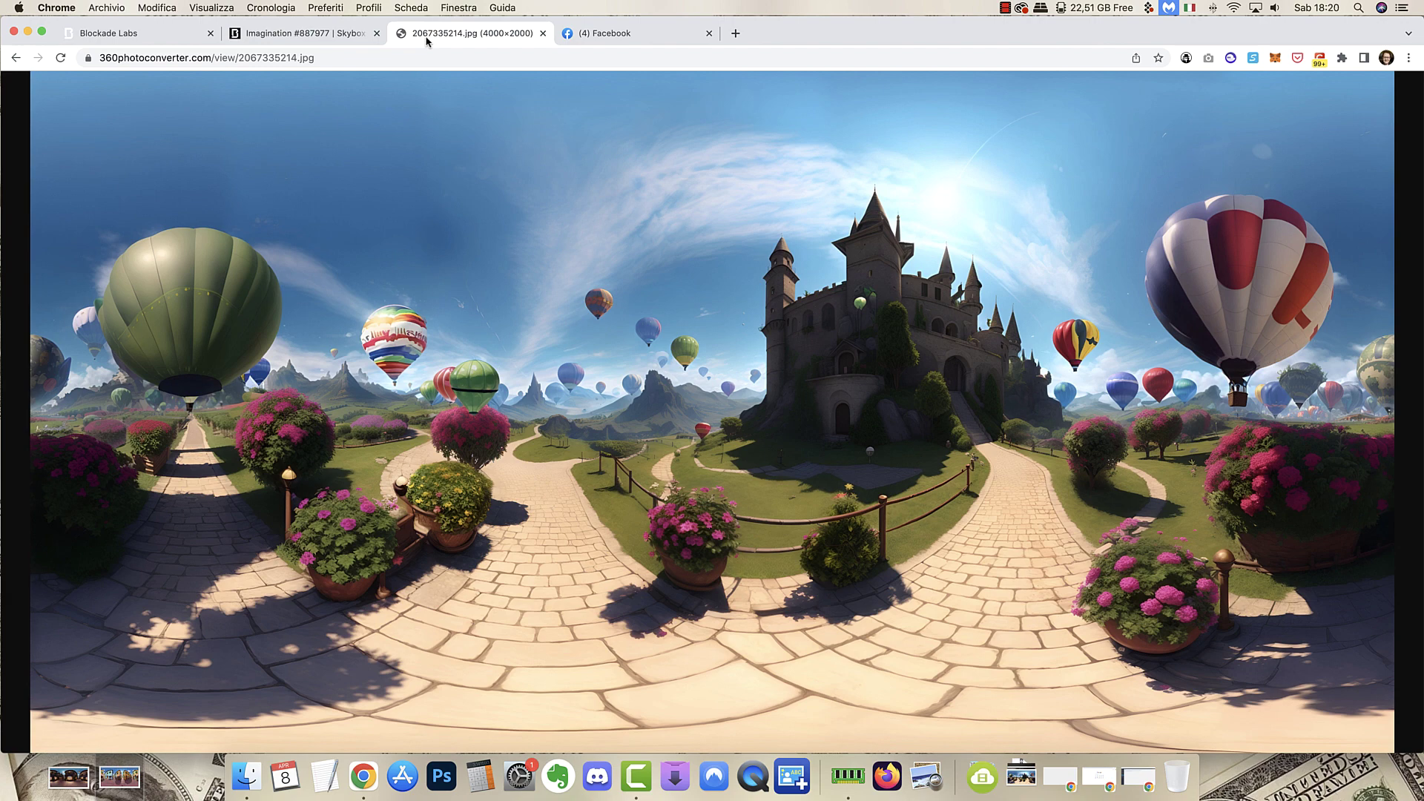